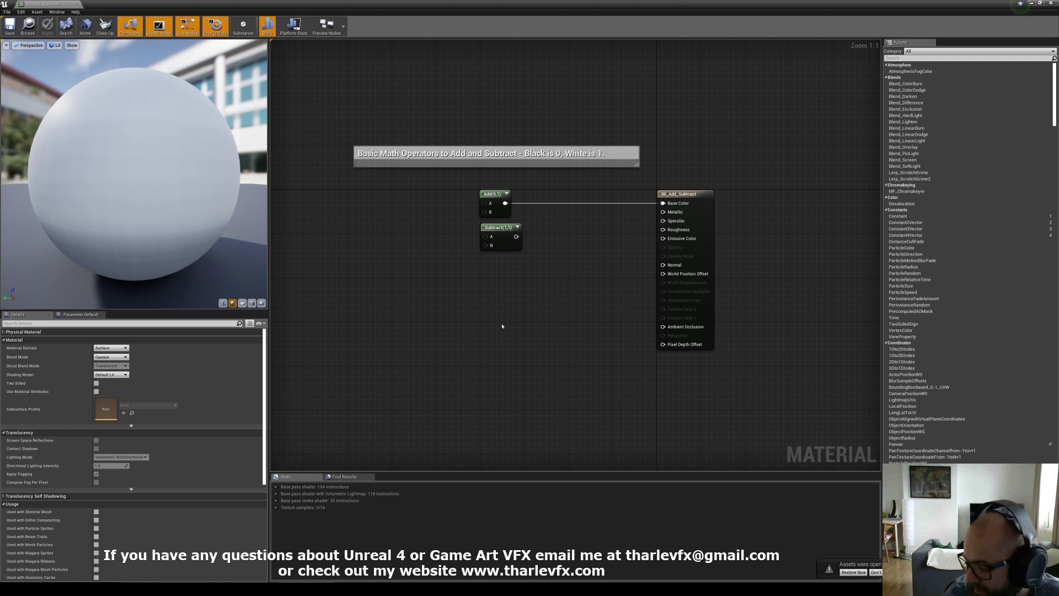
# Spread the Add and Subtract nodes apart vertically below the comment, with Subtract lower
pyautogui.moveTo(466, 306); pyautogui.dragTo(480, 325, button='right')
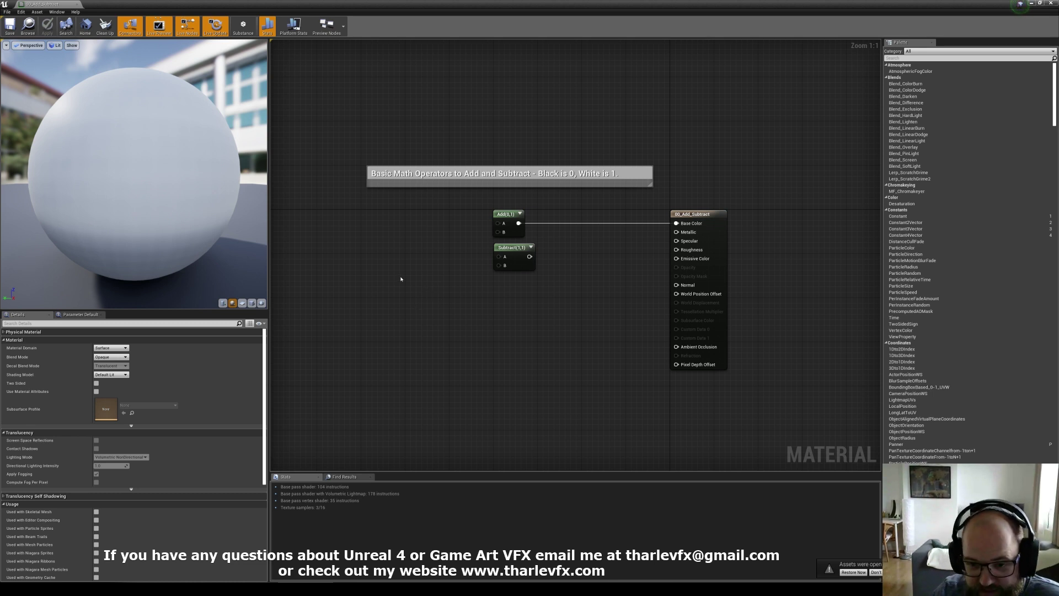
pyautogui.moveTo(401, 278); pyautogui.dragTo(411, 298, button='right')
pyautogui.moveTo(550, 306); pyautogui.dragTo(458, 261)
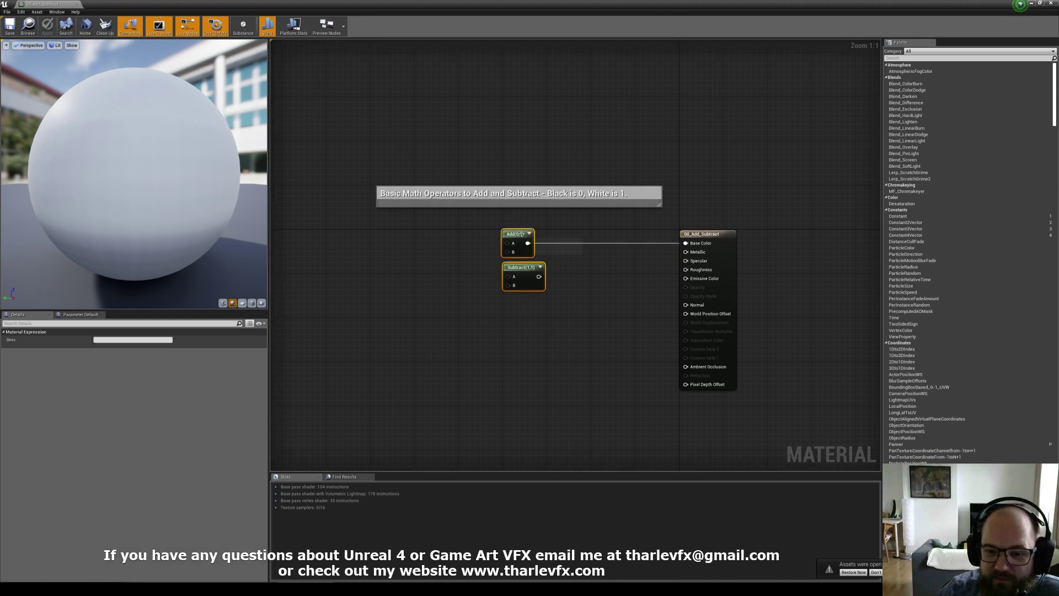
pyautogui.click(459, 261)
pyautogui.moveTo(517, 287); pyautogui.dragTo(516, 309)
pyautogui.click(501, 282)
pyautogui.moveTo(504, 246); pyautogui.dragTo(504, 240)
# Add two Constant nodes beside the Add node, one above the other, on its input side
pyautogui.click(428, 236)
pyautogui.press('1')
pyautogui.click(409, 231)
pyautogui.click(425, 264)
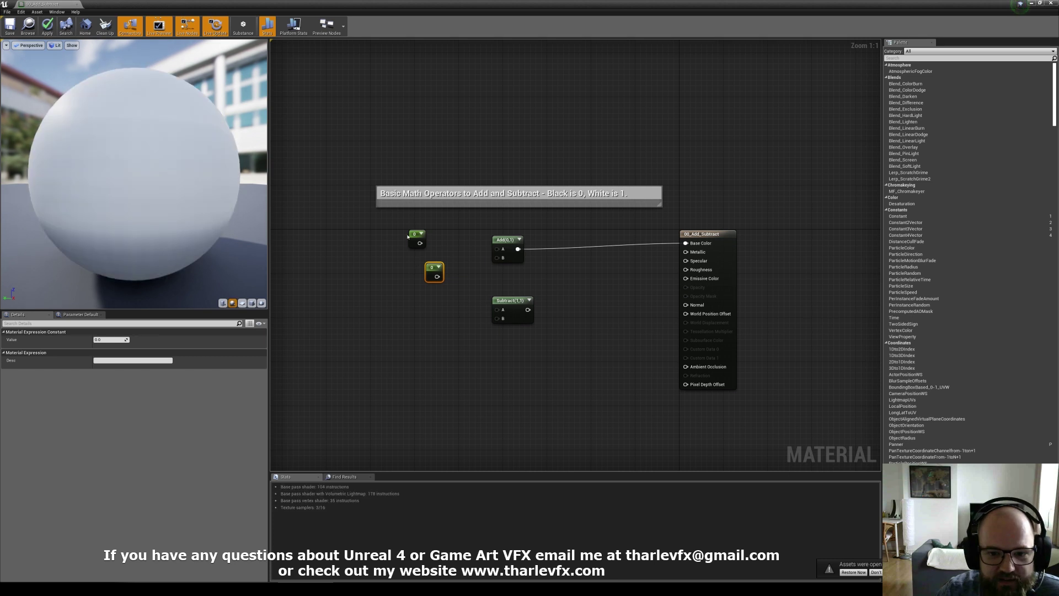
# Set the upper constant's value to 2 and the lower constant's value to 4
pyautogui.click(416, 238)
pyautogui.click(105, 339)
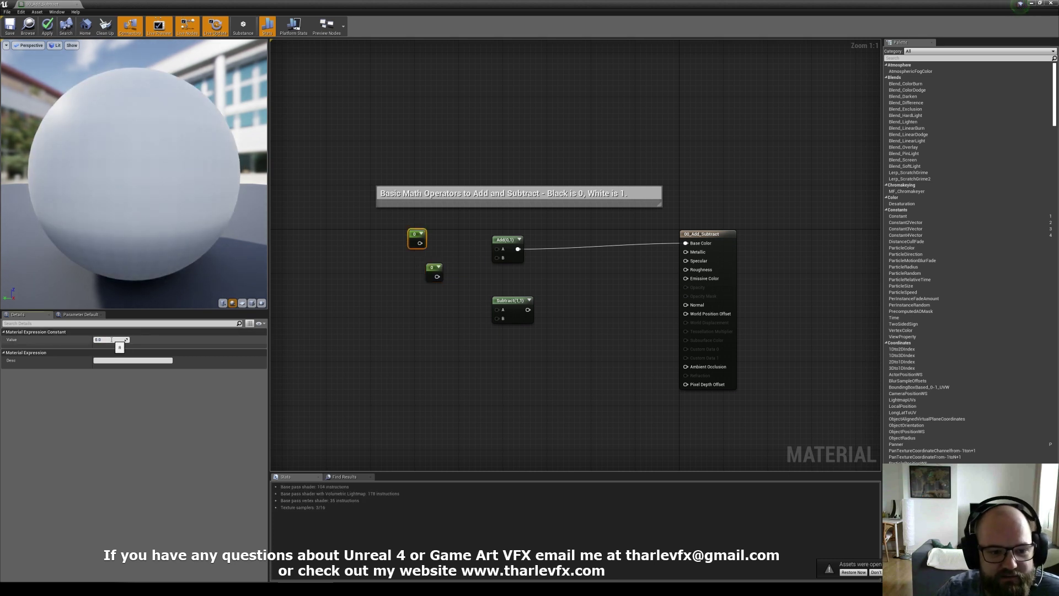
pyautogui.write('2')
pyautogui.press('Return')
pyautogui.click(432, 269)
pyautogui.click(105, 340)
pyautogui.write('4')
pyautogui.press('Return')
# Connect constant 2 to Add's A input and constant 4 to its B input, aligning the two constants
pyautogui.moveTo(497, 248); pyautogui.dragTo(420, 243)
pyautogui.moveTo(497, 258); pyautogui.dragTo(437, 280)
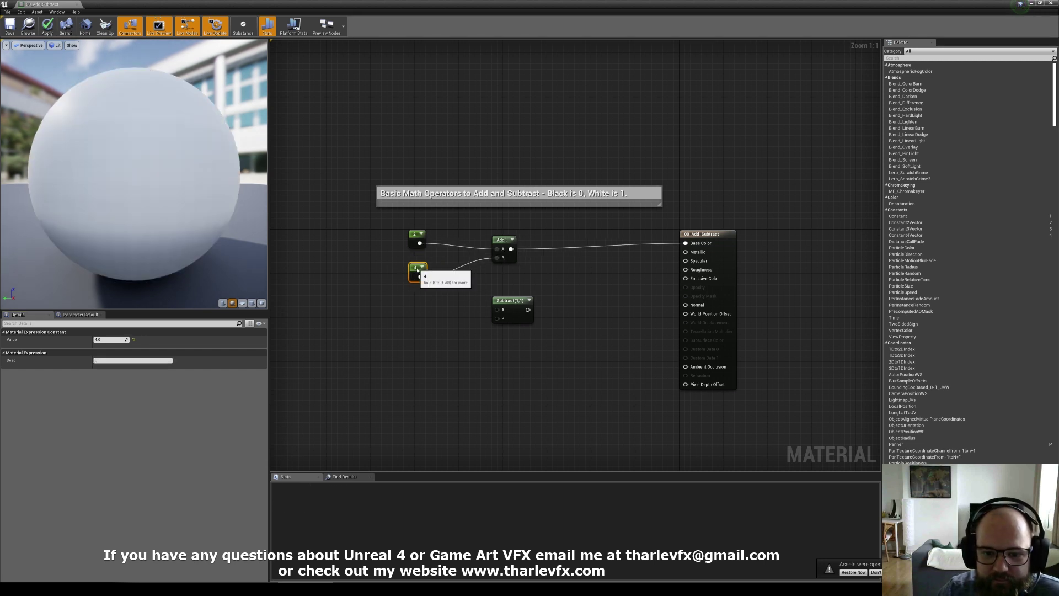
pyautogui.click(689, 216)
pyautogui.moveTo(232, 247); pyautogui.dragTo(246, 254)
# Disconnect the material's Base Color input and connect the Add output to Emissive Color instead
pyautogui.keyDown('alt'); pyautogui.click(685, 243); pyautogui.keyUp('alt')
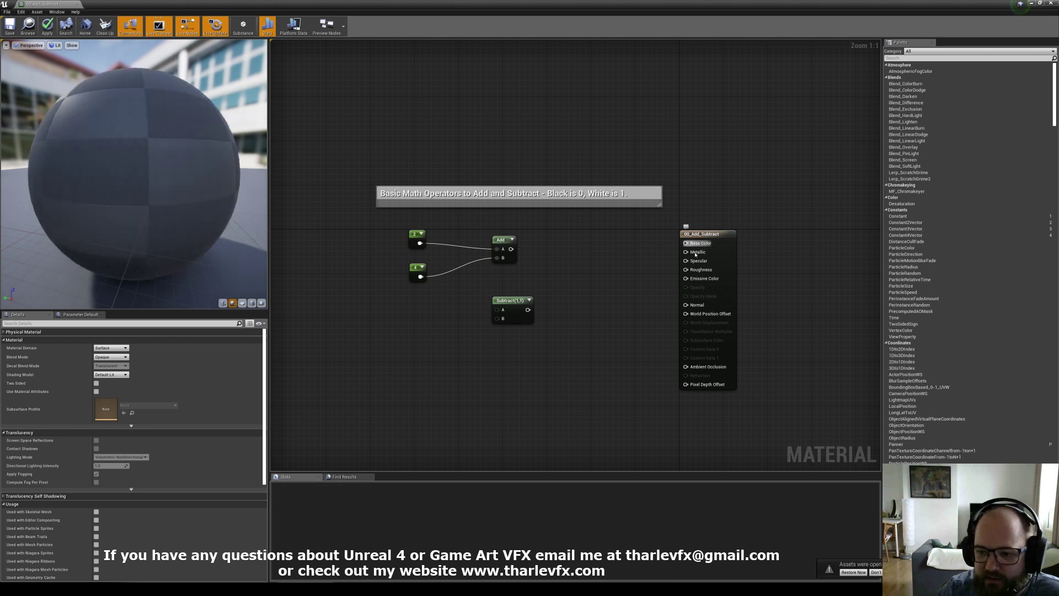
pyautogui.moveTo(685, 279); pyautogui.dragTo(511, 249)
pyautogui.moveTo(47, 159); pyautogui.dragTo(203, 140)
pyautogui.scroll(-3, 203, 140)
# Add a DebugScalarValues node fed by Add, route its Result to Base Color instead of the Emissive link, and preview on a plane
pyautogui.moveTo(511, 249); pyautogui.dragTo(560, 291)
pyautogui.write('debugsc')
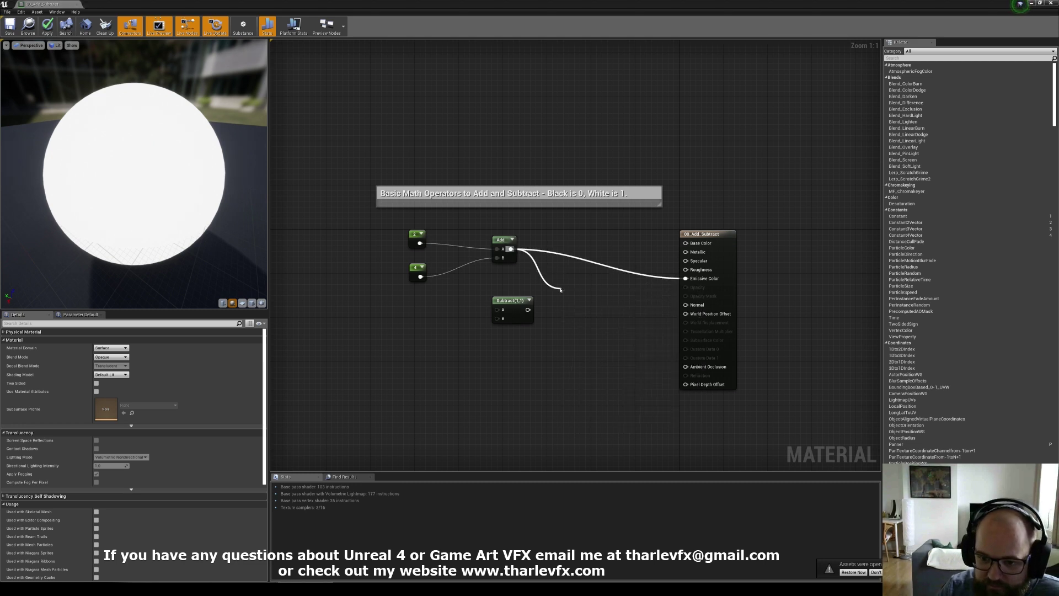
pyautogui.press('Return')
pyautogui.moveTo(711, 235); pyautogui.dragTo(759, 240)
pyautogui.moveTo(644, 301); pyautogui.dragTo(735, 249)
pyautogui.click(681, 241)
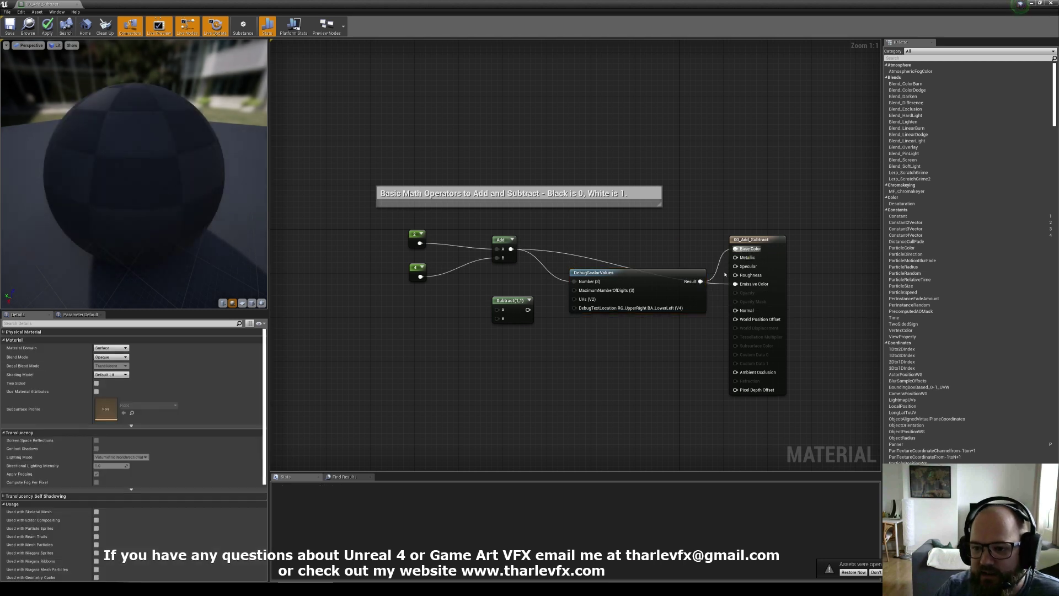
pyautogui.click(242, 303)
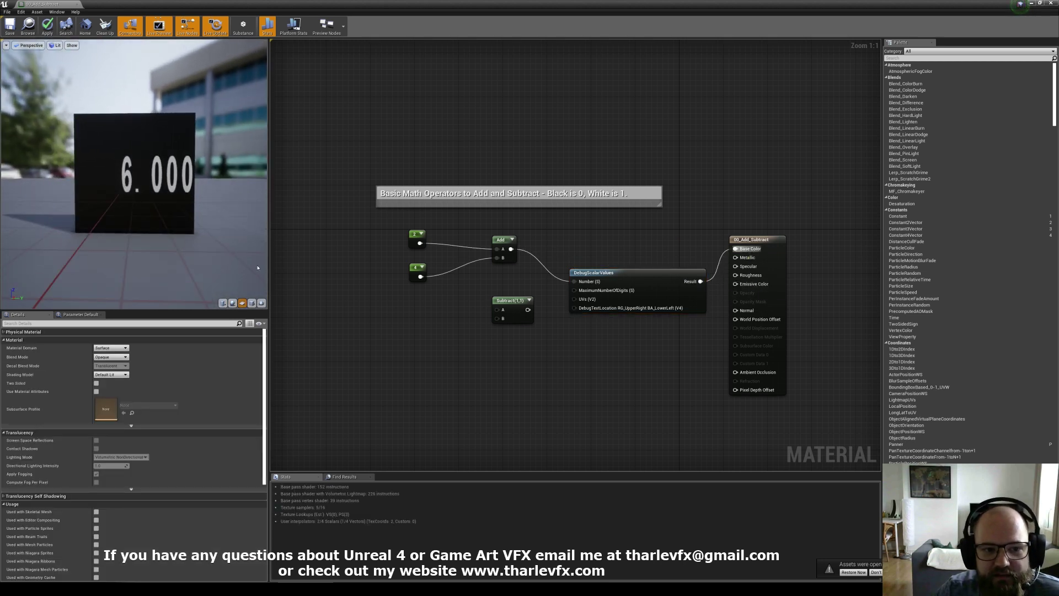
# Move the constant 4 node up slightly, closer beneath the constant 2 node
pyautogui.click(620, 293)
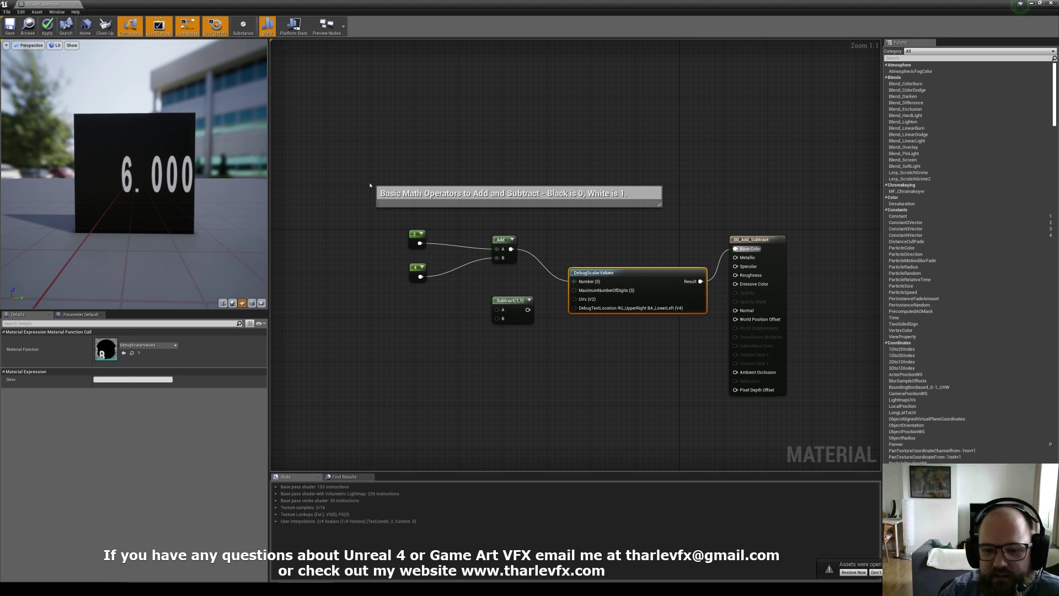
pyautogui.moveTo(413, 274); pyautogui.dragTo(413, 269)
pyautogui.click(390, 235)
pyautogui.moveTo(390, 235); pyautogui.dragTo(422, 271)
pyautogui.click(407, 243)
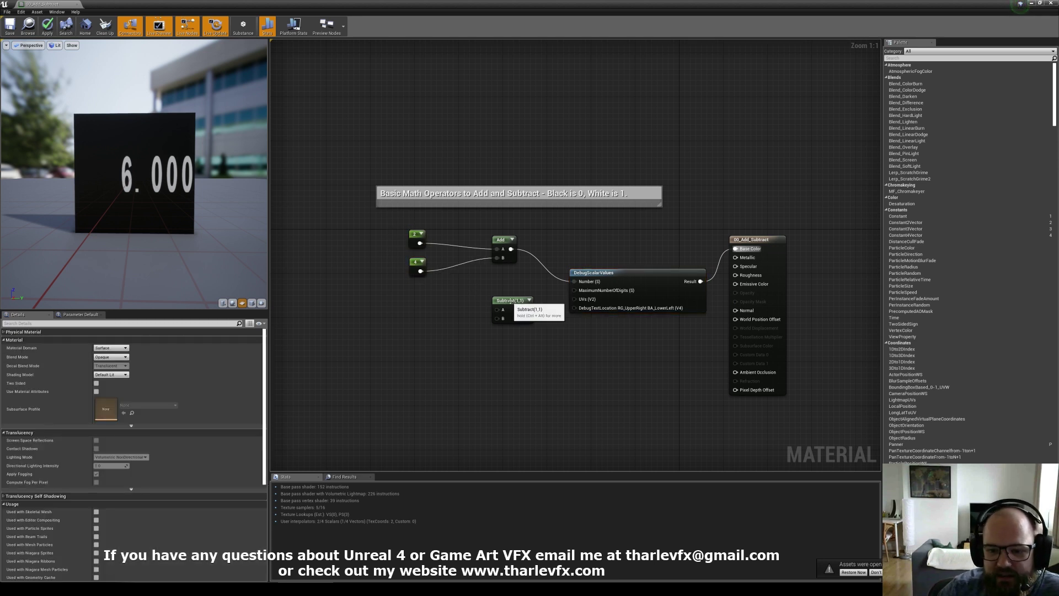
# Connect constants 2 and 4 to Subtract's A and B inputs and feed its output into the Number input of DebugScalarValues
pyautogui.moveTo(500, 301); pyautogui.dragTo(420, 243)
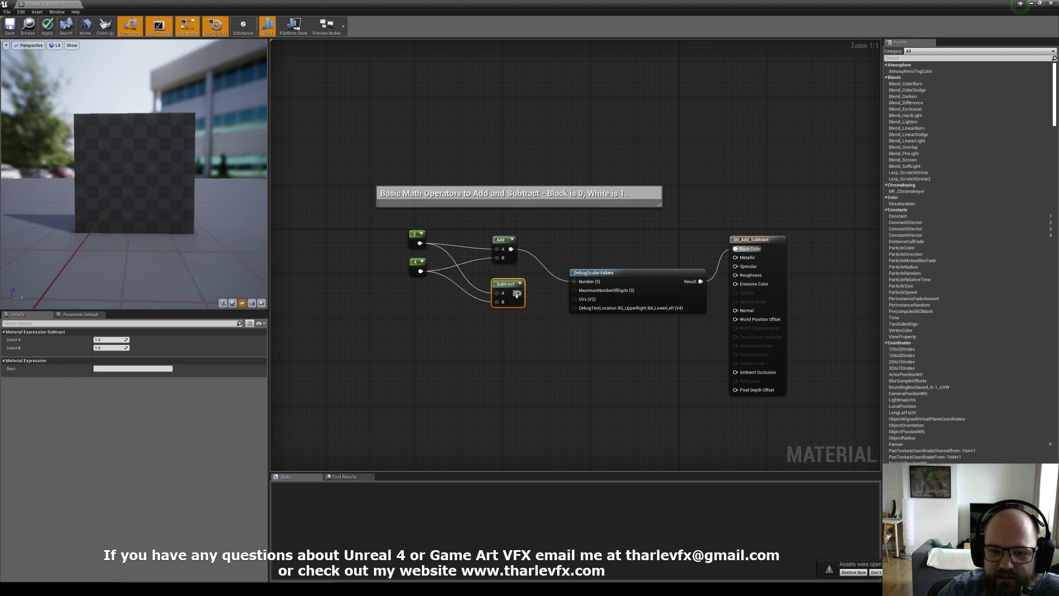
pyautogui.moveTo(525, 292)
pyautogui.mouseDown()
pyautogui.moveTo(577, 283)
pyautogui.moveTo(518, 293)
pyautogui.mouseUp()
pyautogui.click(578, 284)
pyautogui.click(605, 253)
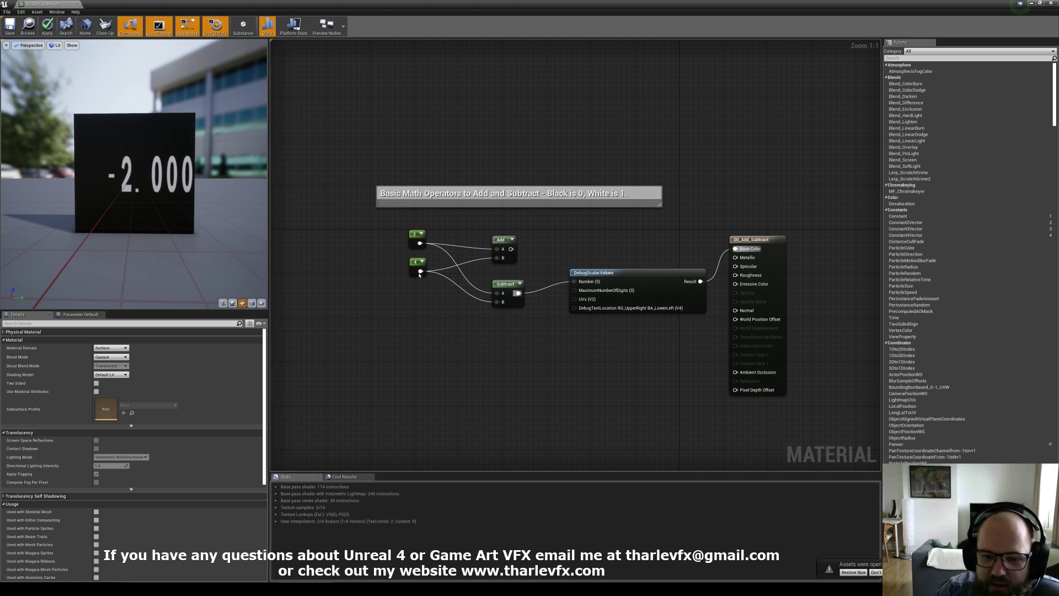
# Swap Subtract's inputs so A takes constant 4 and B takes constant 2, and restack the constants with 4 on top
pyautogui.moveTo(420, 270); pyautogui.dragTo(496, 293)
pyautogui.moveTo(497, 302); pyautogui.dragTo(412, 288)
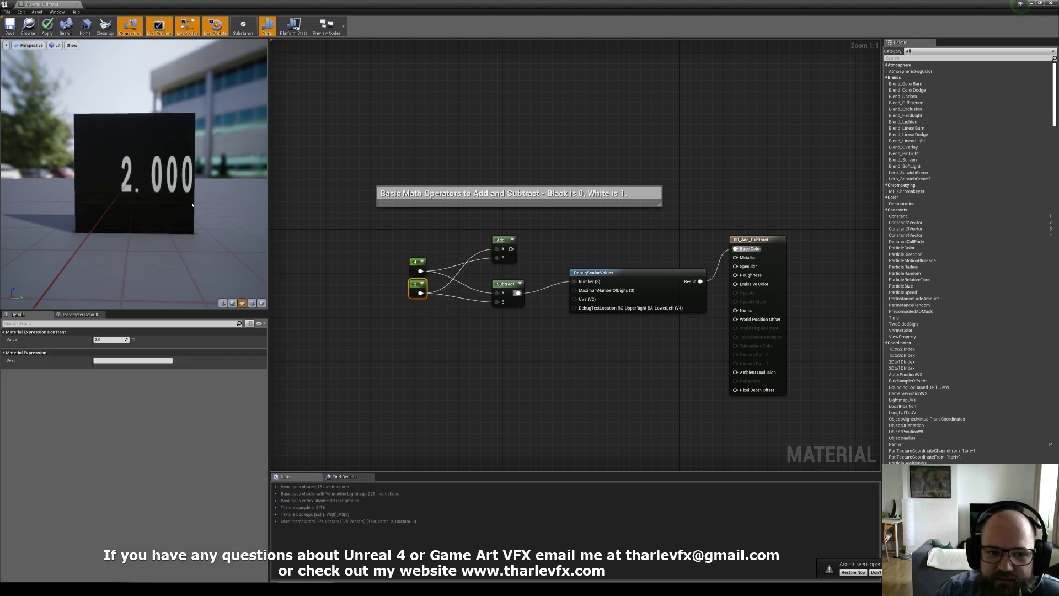
pyautogui.moveTo(389, 241); pyautogui.dragTo(416, 272)
pyautogui.click(425, 232)
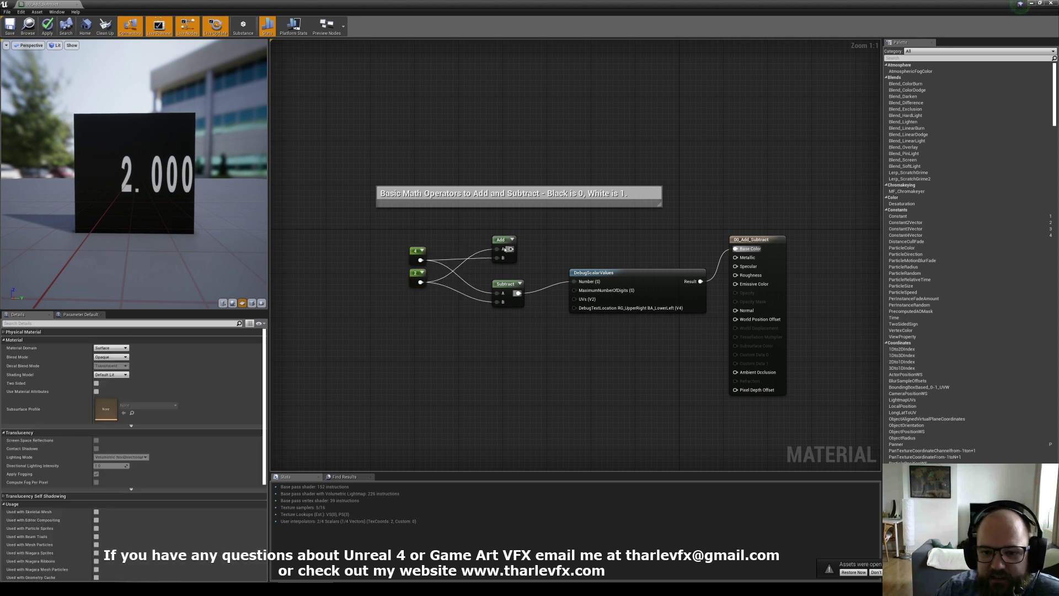
# Swap Add's inputs so A takes 4 and B takes 2, and connect its output to the Number input of DebugScalarValues
pyautogui.moveTo(502, 249)
pyautogui.mouseDown()
pyautogui.moveTo(420, 261)
pyautogui.moveTo(496, 257)
pyautogui.mouseUp()
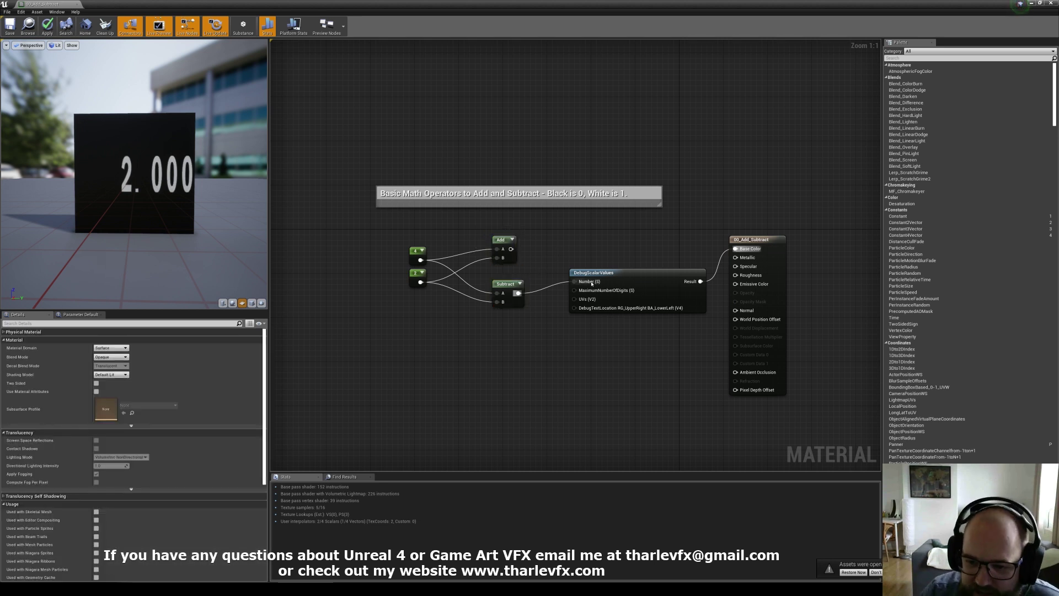
pyautogui.moveTo(573, 281); pyautogui.dragTo(512, 249)
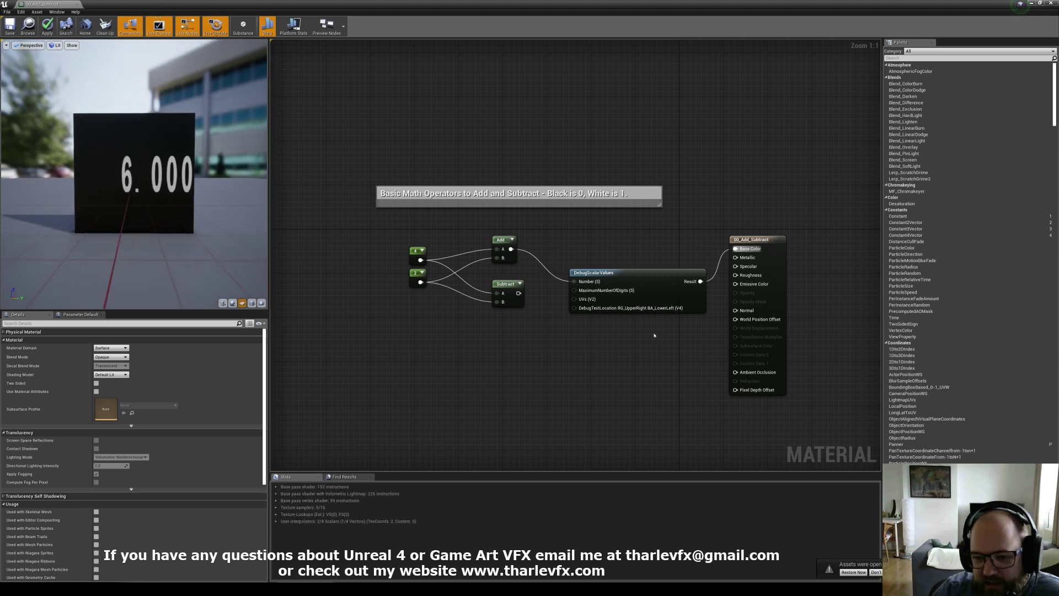
pyautogui.moveTo(630, 343); pyautogui.dragTo(382, 221)
pyautogui.click(366, 359)
pyautogui.moveTo(366, 359); pyautogui.dragTo(363, 341, button='right')
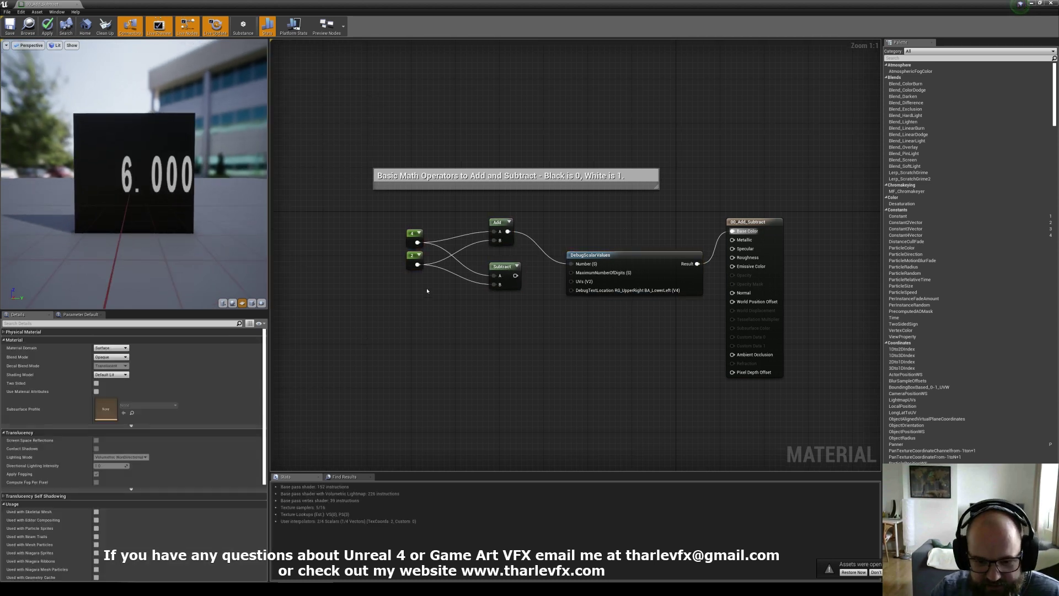
# Add a Texture Sample node below the constants and assign it the noise clouds texture, searching for "clouds"
pyautogui.click(379, 306)
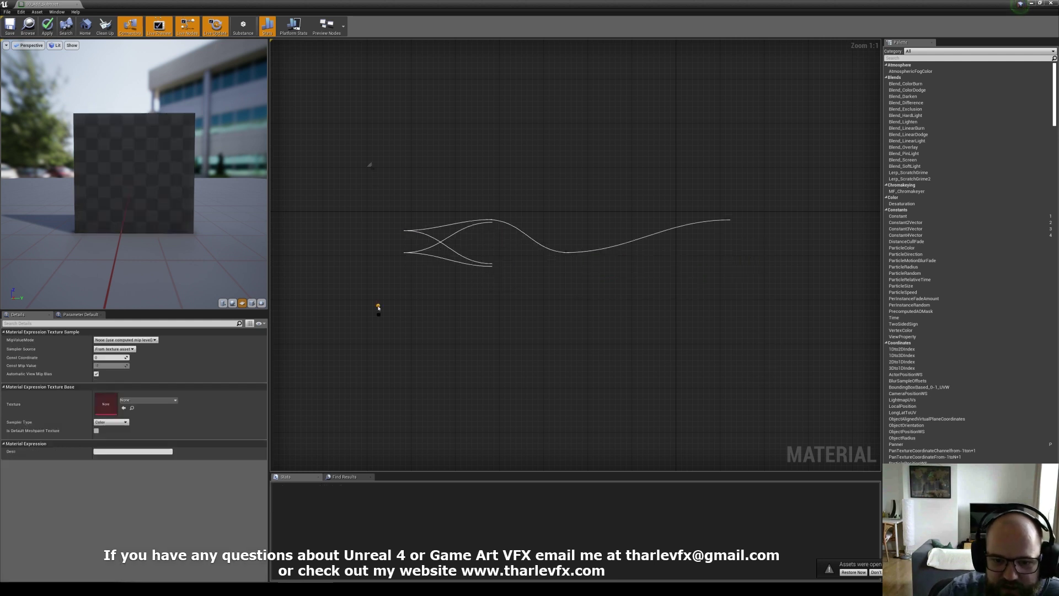
pyautogui.click(141, 401)
pyautogui.write('b')
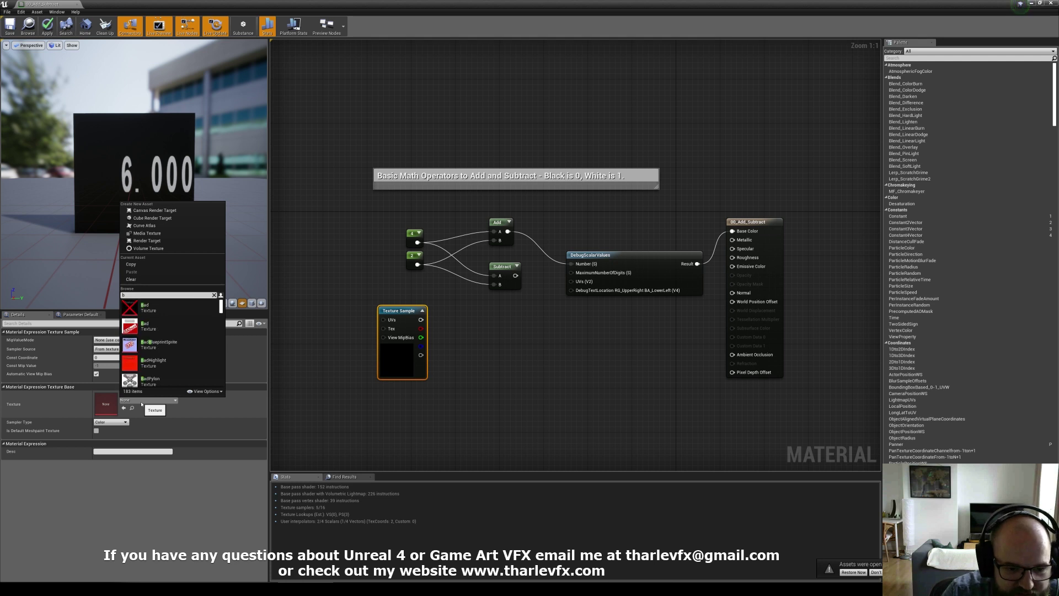
pyautogui.press('BackSpace')
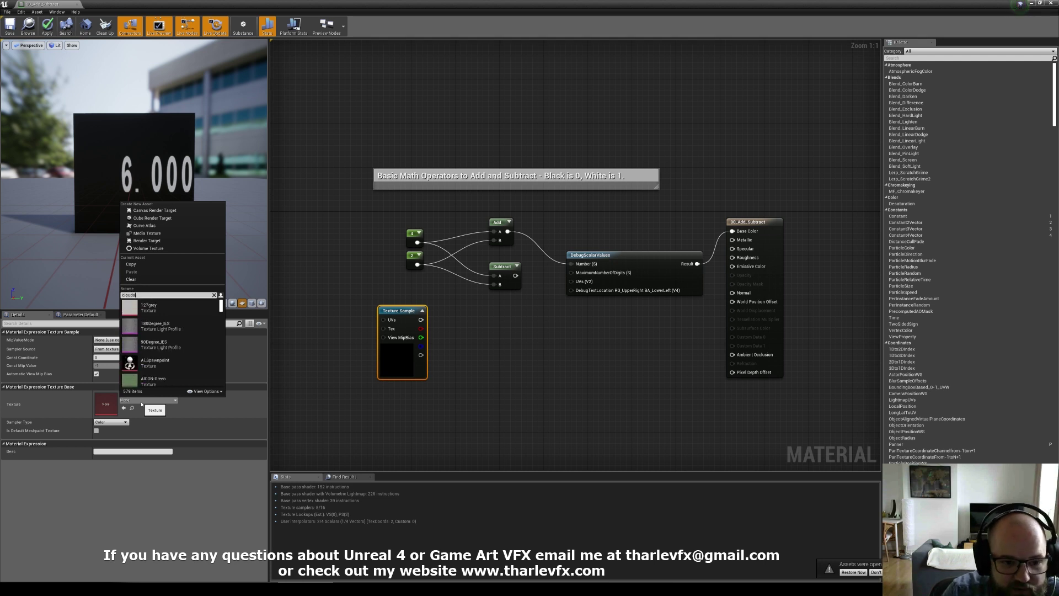
pyautogui.click(166, 306)
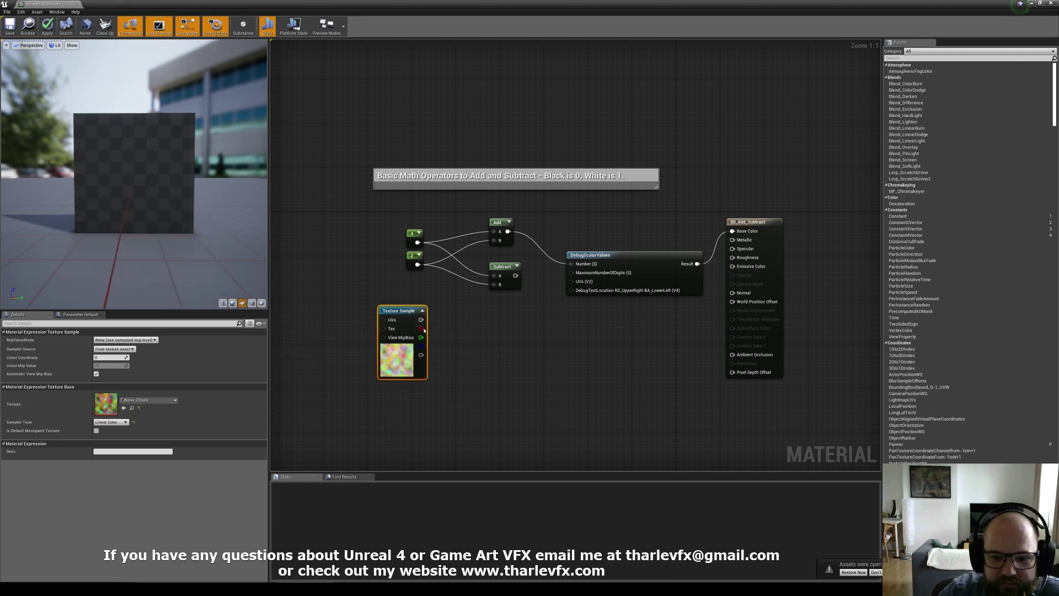
# Connect the texture's red channel to Add's B input and the Add output directly to Base Color and Emissive Color
pyautogui.moveTo(493, 239); pyautogui.dragTo(421, 320)
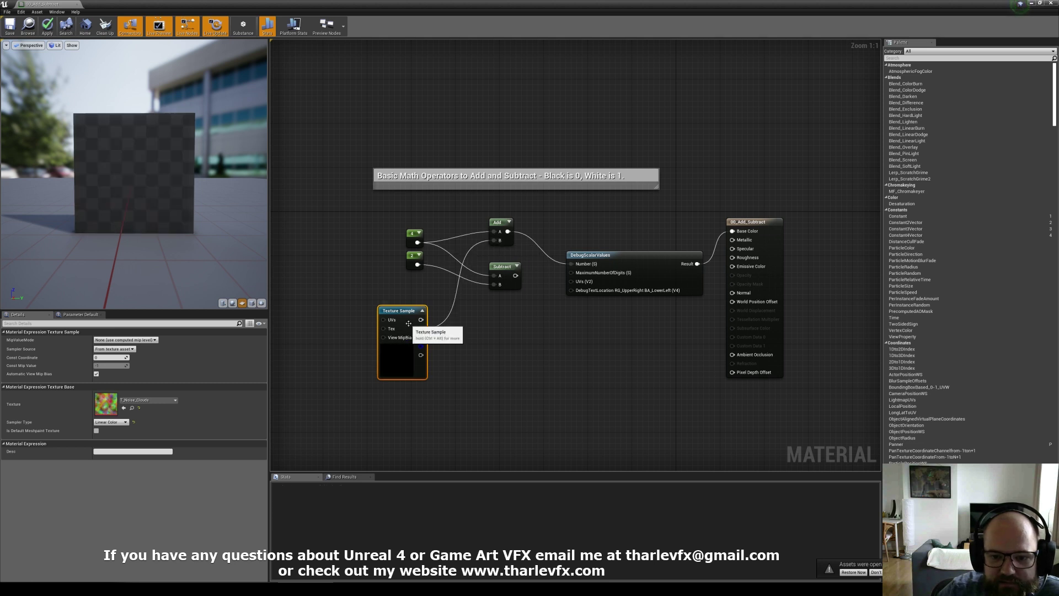
pyautogui.moveTo(508, 231); pyautogui.dragTo(732, 231)
pyautogui.click(587, 229)
pyautogui.moveTo(411, 236); pyautogui.dragTo(411, 225)
pyautogui.moveTo(732, 266); pyautogui.dragTo(507, 231)
pyautogui.click(338, 222)
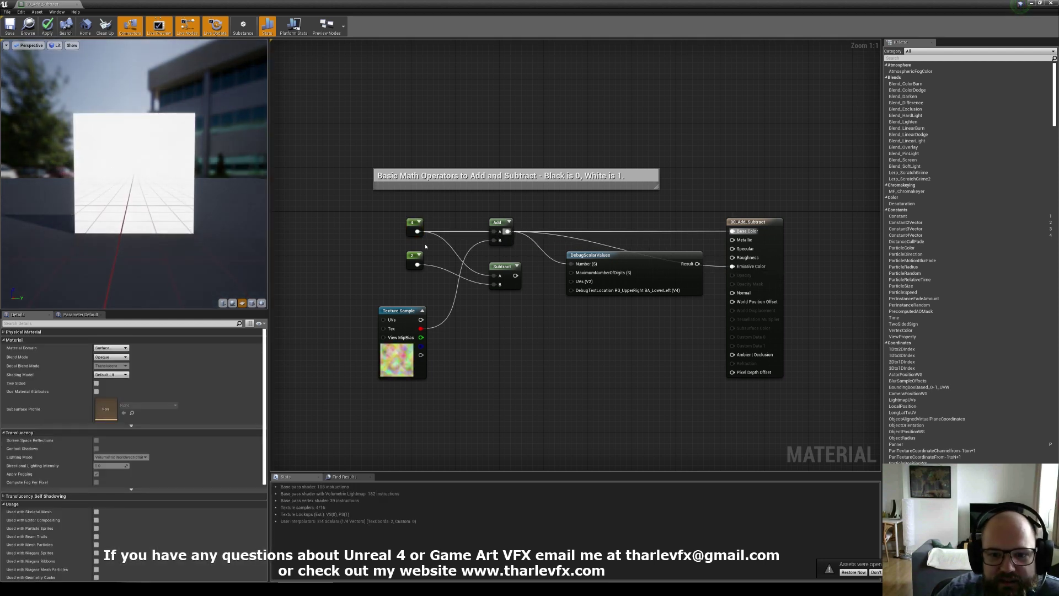
# Try 0 and 0.1 for the constant feeding Add's A input, and set it to 0.25
pyautogui.click(413, 223)
pyautogui.click(105, 341)
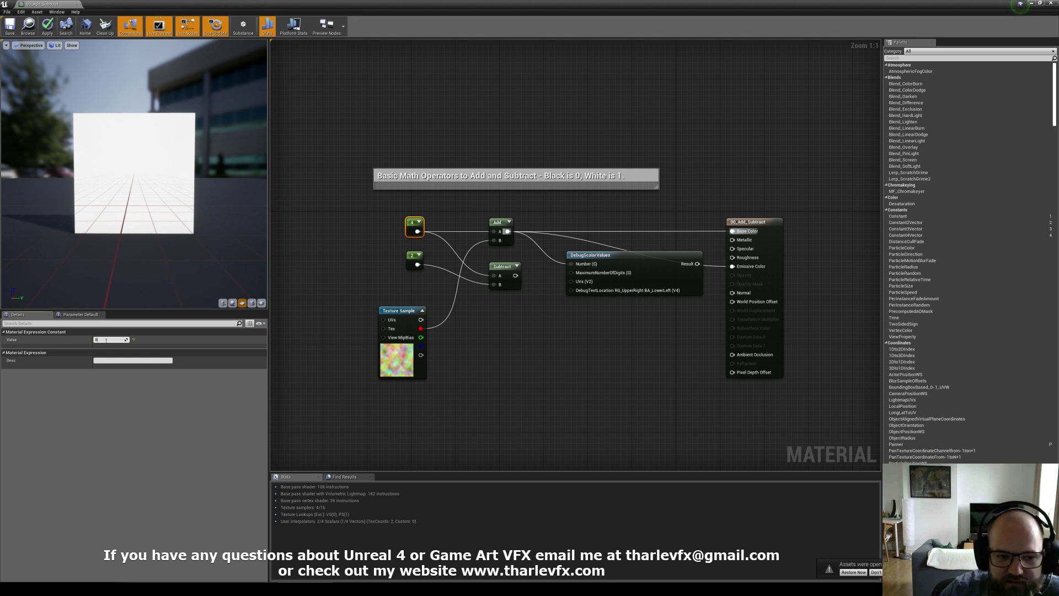
pyautogui.press('Return')
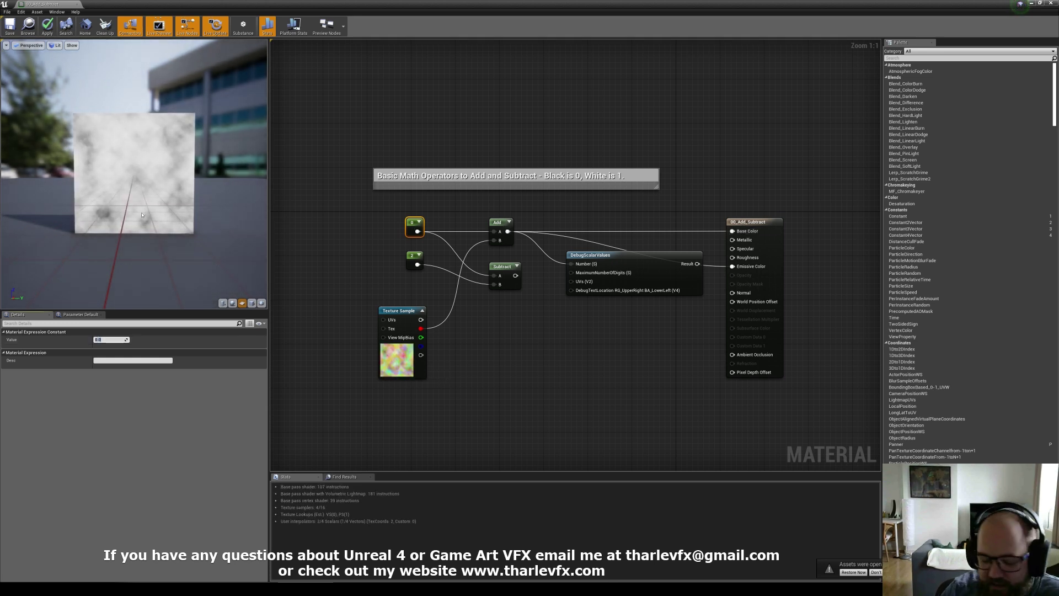
pyautogui.write('.1')
pyautogui.press('Return')
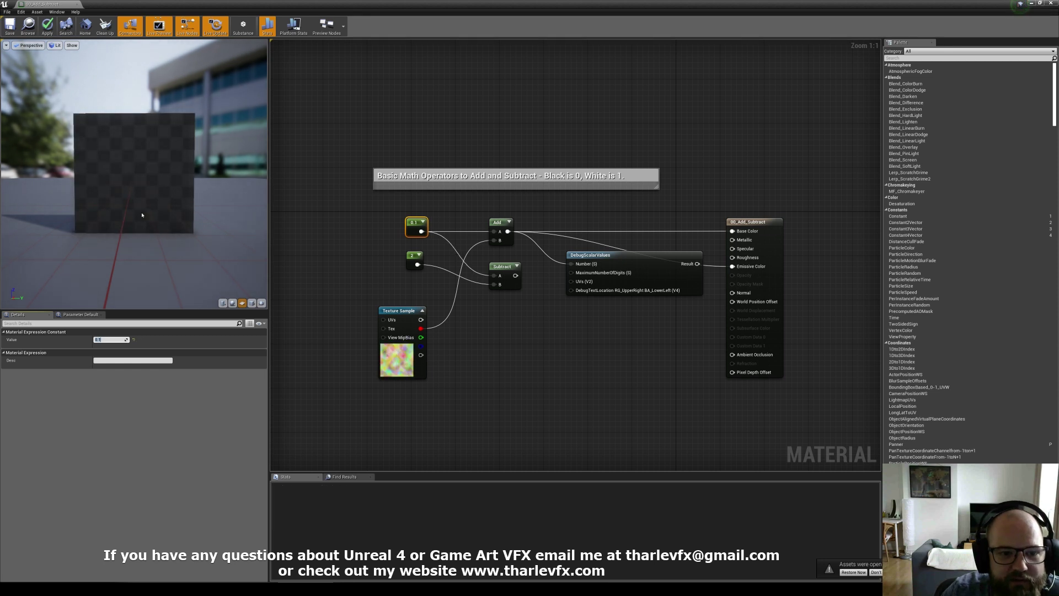
pyautogui.write('.25')
pyautogui.press('Return')
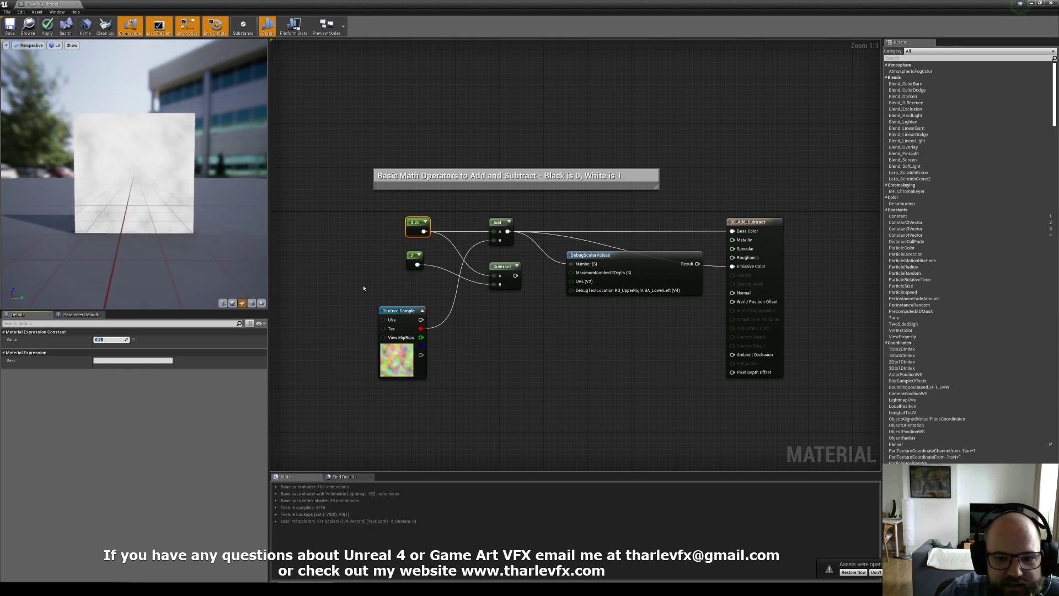
# Connect the Texture Sample's RGB output to Add's B input in place of the red channel
pyautogui.moveTo(356, 287); pyautogui.dragTo(481, 396)
pyautogui.click(483, 394)
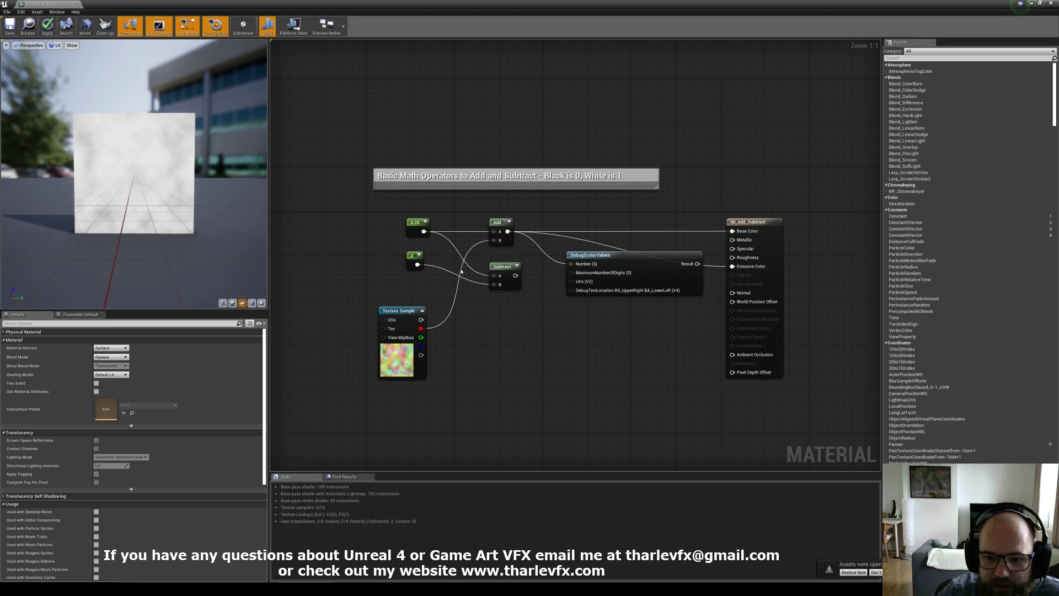
pyautogui.moveTo(383, 213); pyautogui.dragTo(451, 244)
pyautogui.click(461, 228)
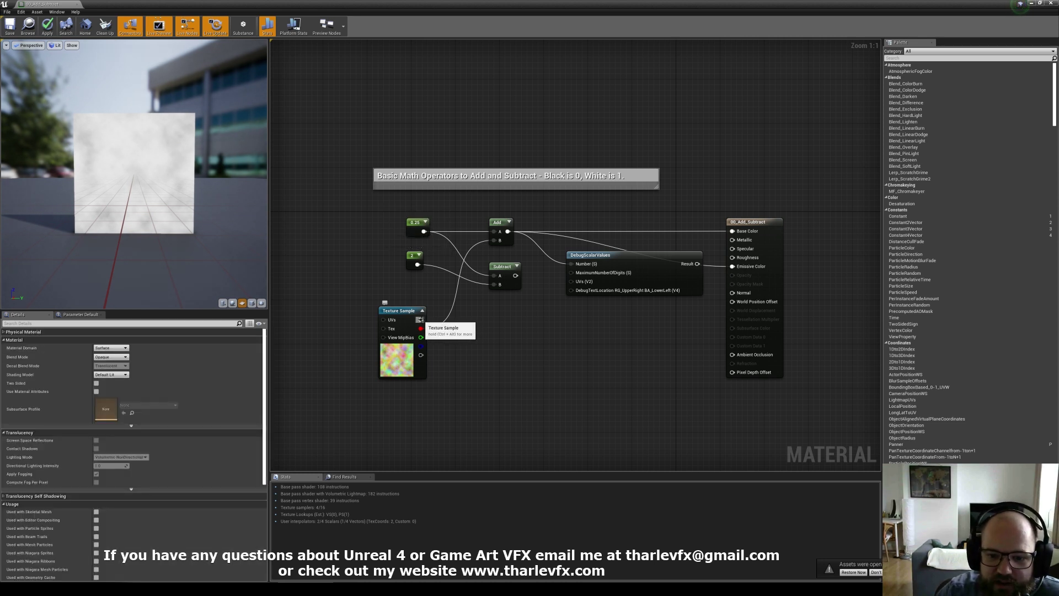
pyautogui.moveTo(421, 320); pyautogui.dragTo(494, 240)
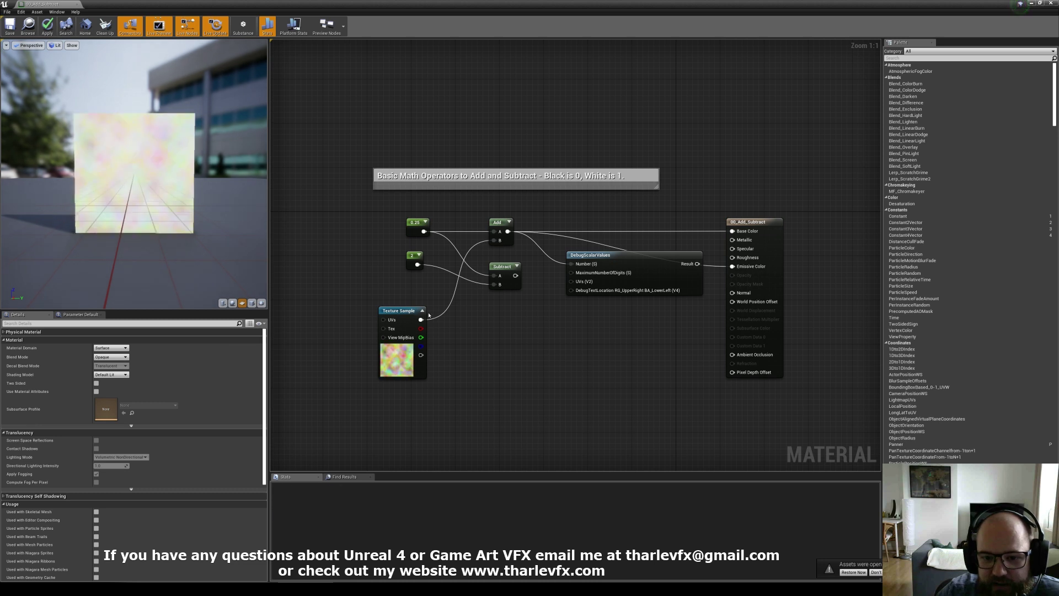
# Examine the effect of the constant on the coloured noise by viewing the preview plane closer and from different angles
pyautogui.click(417, 226)
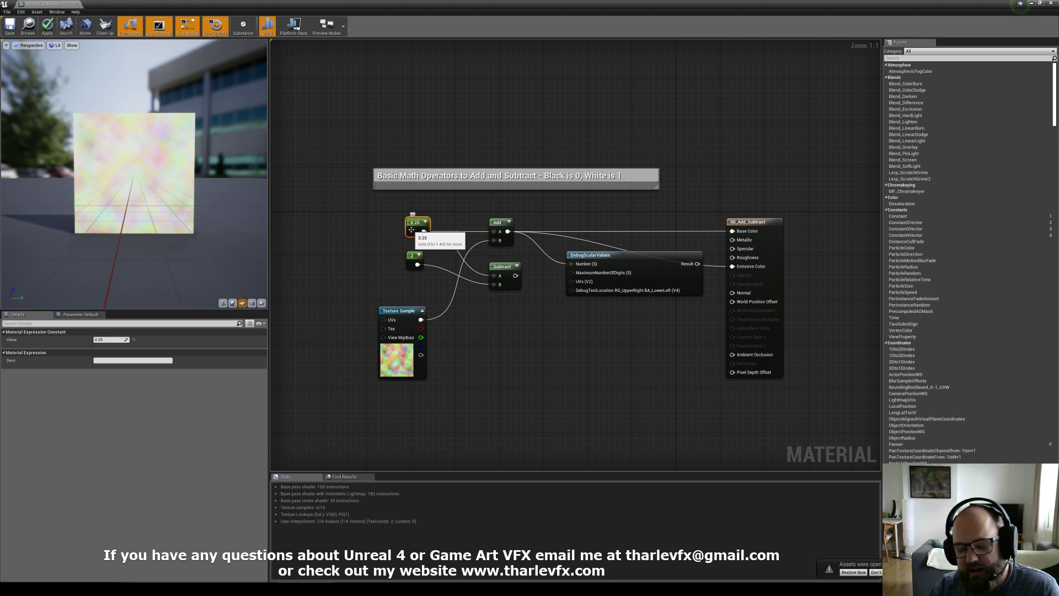
pyautogui.moveTo(142, 165); pyautogui.dragTo(160, 161)
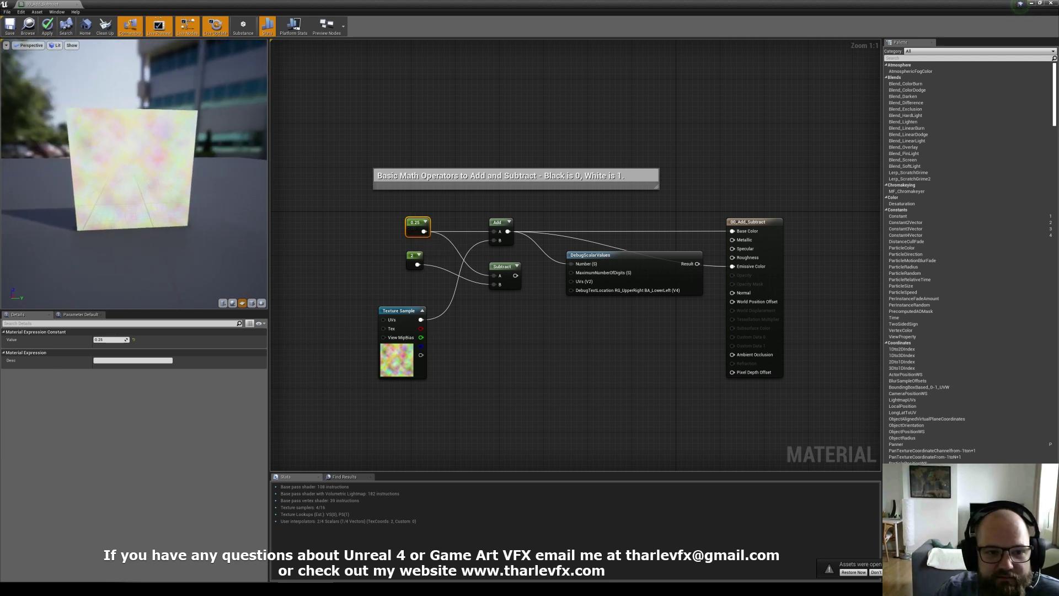
pyautogui.moveTo(142, 164); pyautogui.dragTo(142, 143, button='right')
pyautogui.moveTo(142, 165); pyautogui.dragTo(157, 132)
pyautogui.moveTo(142, 165); pyautogui.dragTo(141, 127, button='right')
pyautogui.moveTo(177, 122); pyautogui.dragTo(176, 149)
pyautogui.click(548, 236)
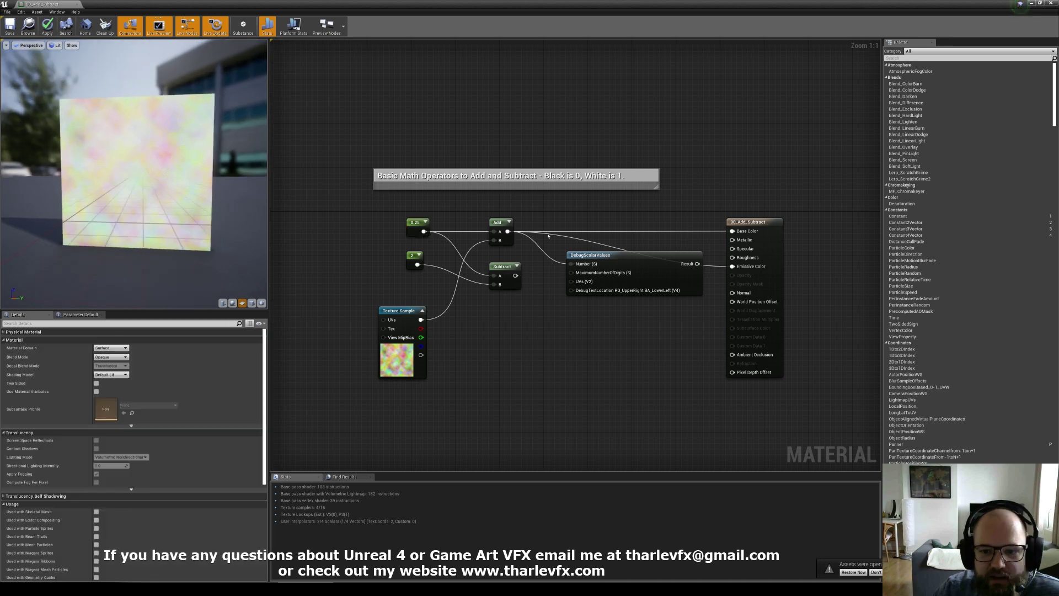
# Set the constant feeding Add's A input to 0 and disconnect the Texture Sample's RGB output from Add's B input
pyautogui.click(417, 226)
pyautogui.click(126, 340)
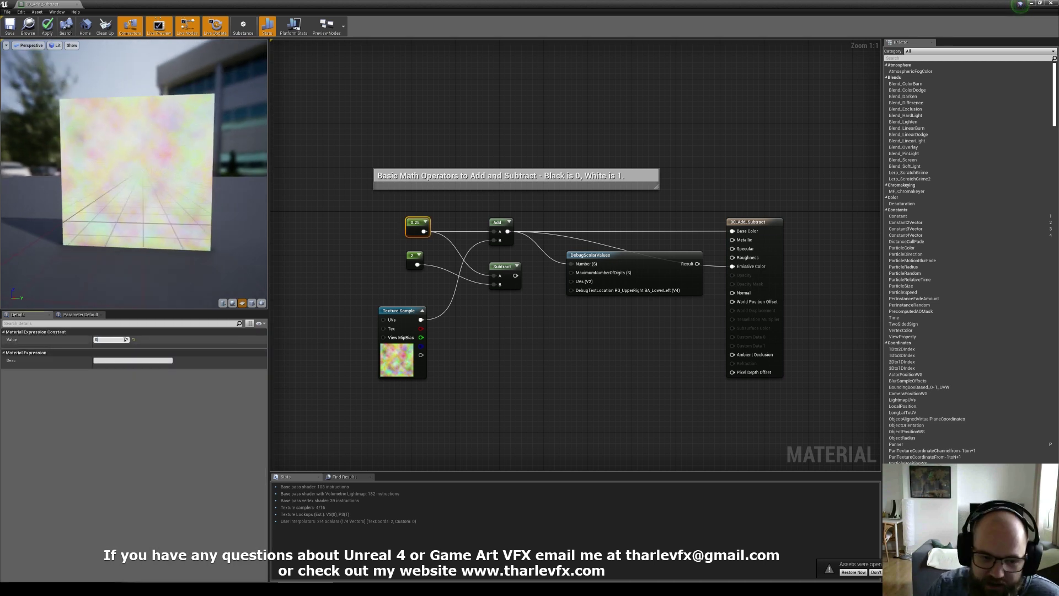
pyautogui.write('0')
pyautogui.press('Return')
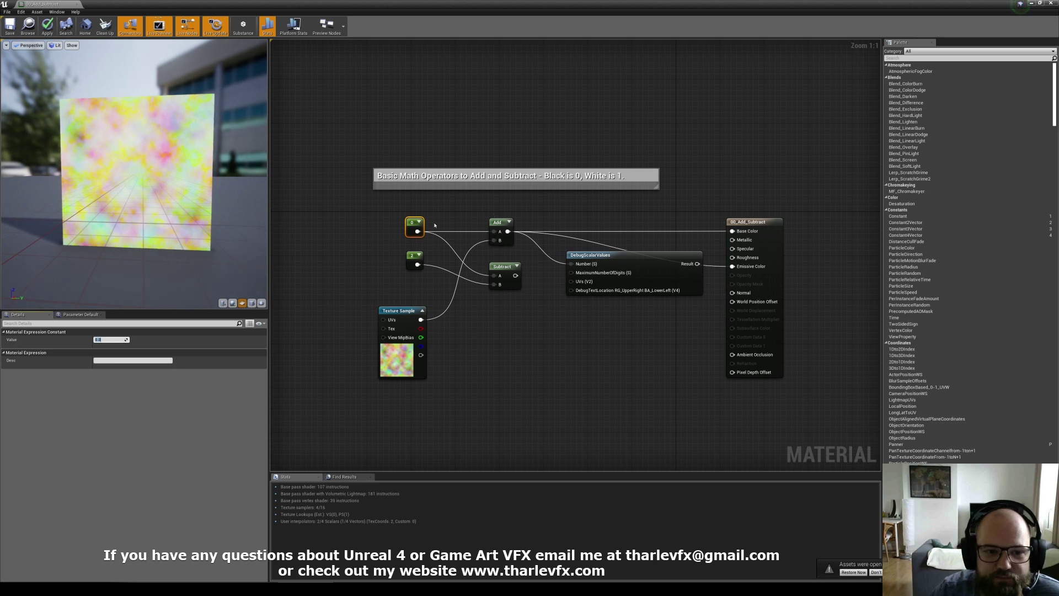
pyautogui.keyDown('alt'); pyautogui.click(421, 320); pyautogui.keyUp('alt')
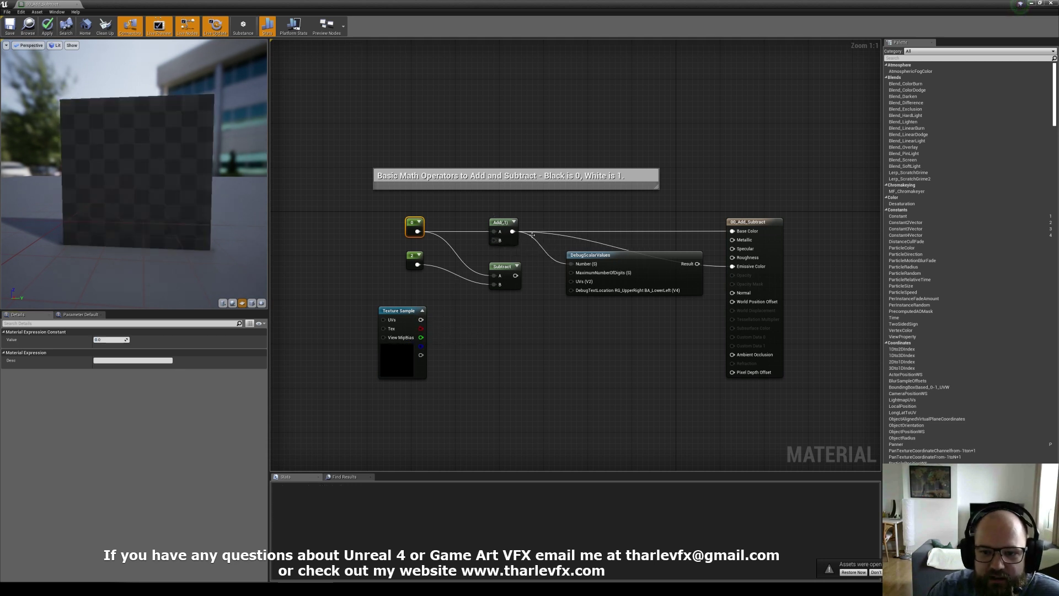
# Set the Add node's Const B to 0 and connect the Texture Sample's red channel to Add's A input
pyautogui.click(501, 222)
pyautogui.click(116, 348)
pyautogui.click(459, 215)
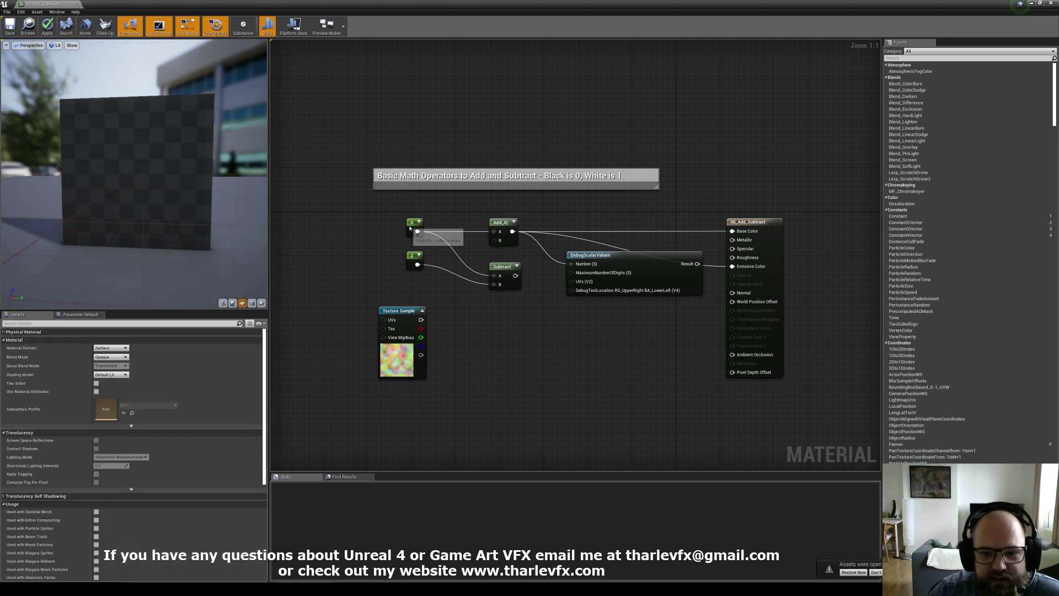
pyautogui.click(411, 223)
pyautogui.moveTo(421, 328); pyautogui.dragTo(496, 232)
pyautogui.click(423, 343)
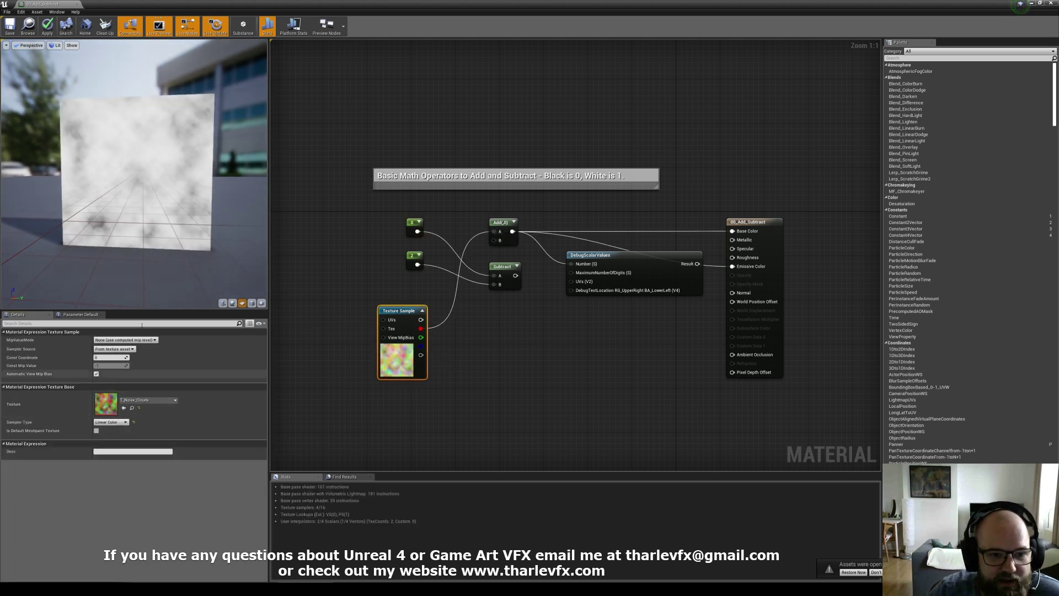
pyautogui.moveTo(240, 218)
pyautogui.mouseDown()
pyautogui.moveTo(262, 220)
pyautogui.moveTo(241, 224)
pyautogui.mouseUp()
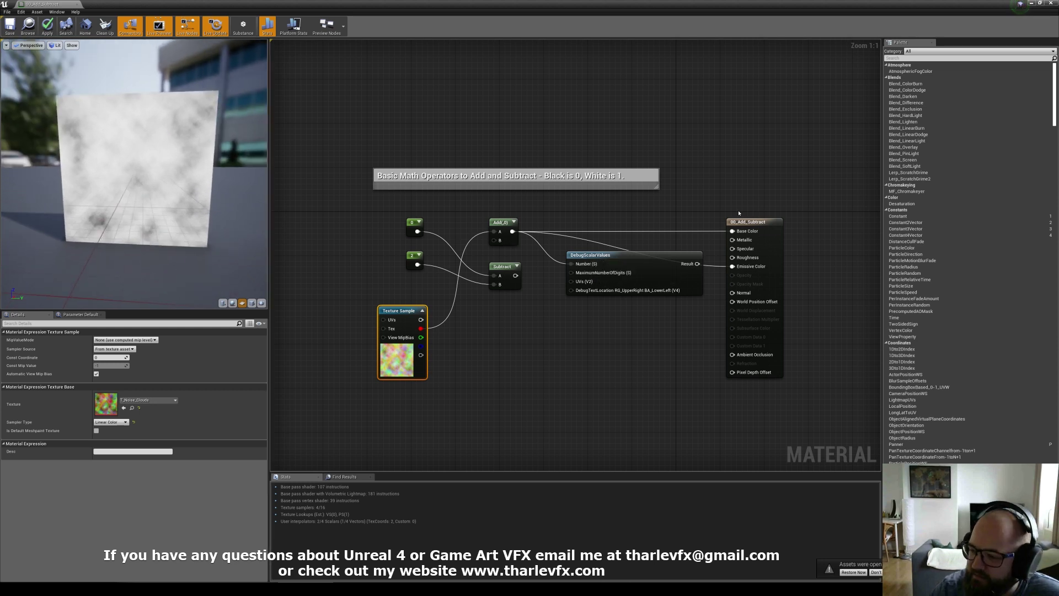
pyautogui.click(515, 376)
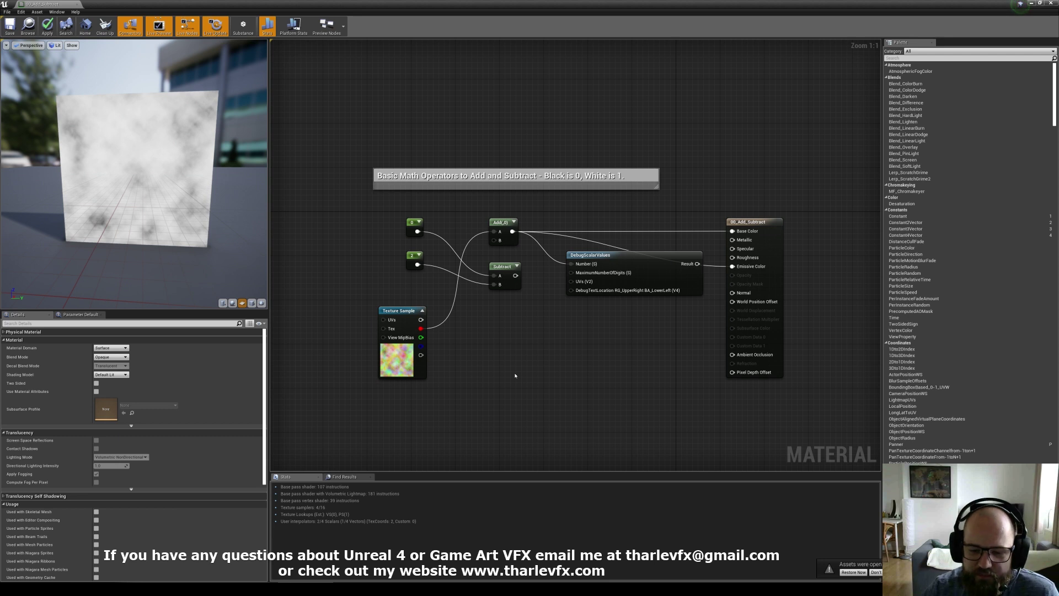
pyautogui.moveTo(494, 350); pyautogui.dragTo(503, 353, button='right')
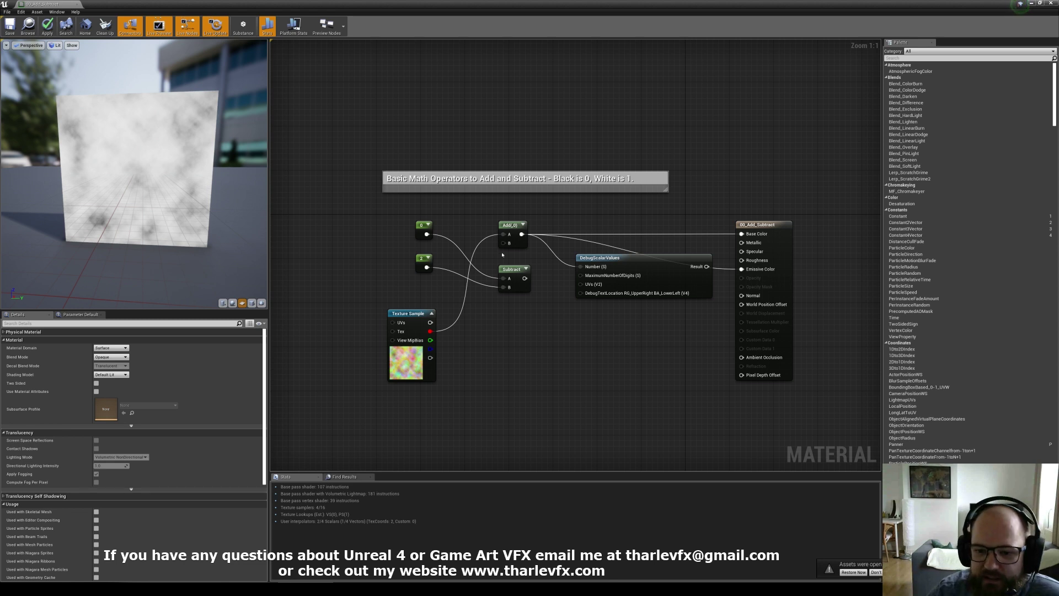
pyautogui.moveTo(515, 246); pyautogui.dragTo(410, 350)
pyautogui.click(534, 367)
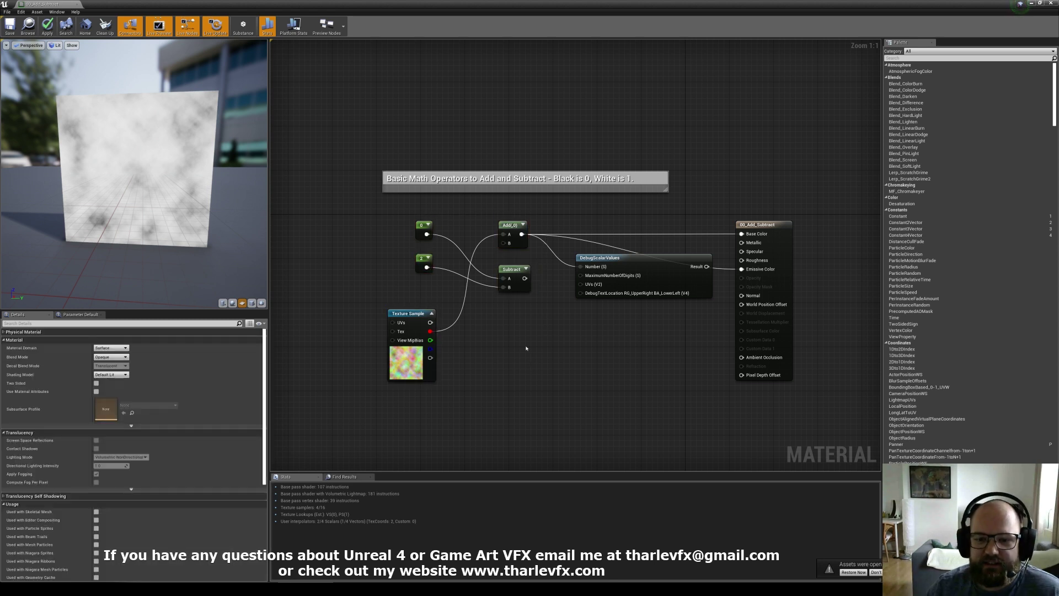
pyautogui.moveTo(381, 219); pyautogui.dragTo(356, 237, button='right')
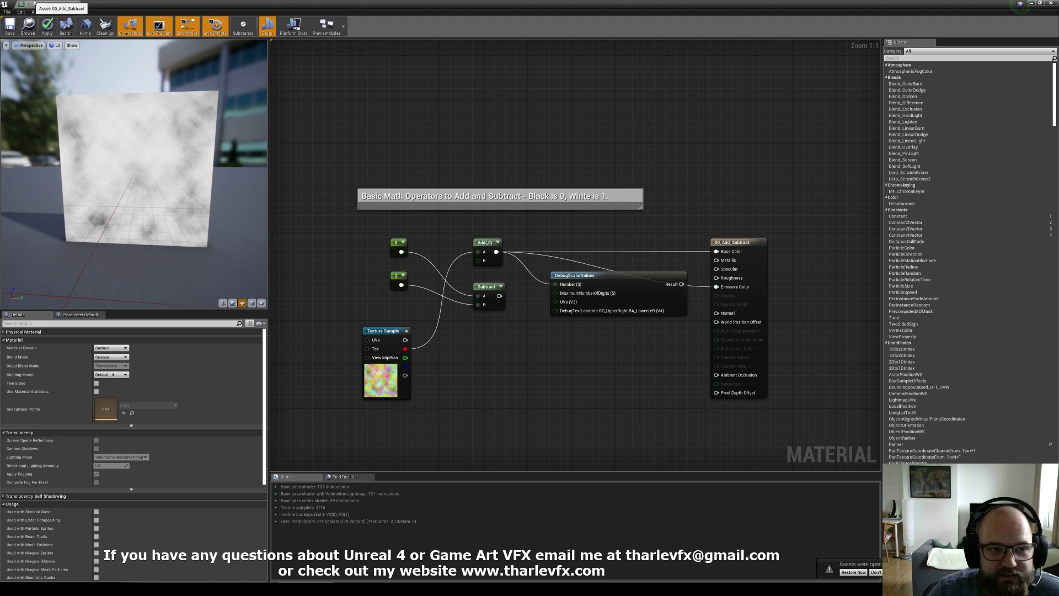
# Close the 00_Add_Subtract material and open 01_Multiply_Divide with the plane as its preview mesh
pyautogui.click(57, 4)
pyautogui.click(577, 314)
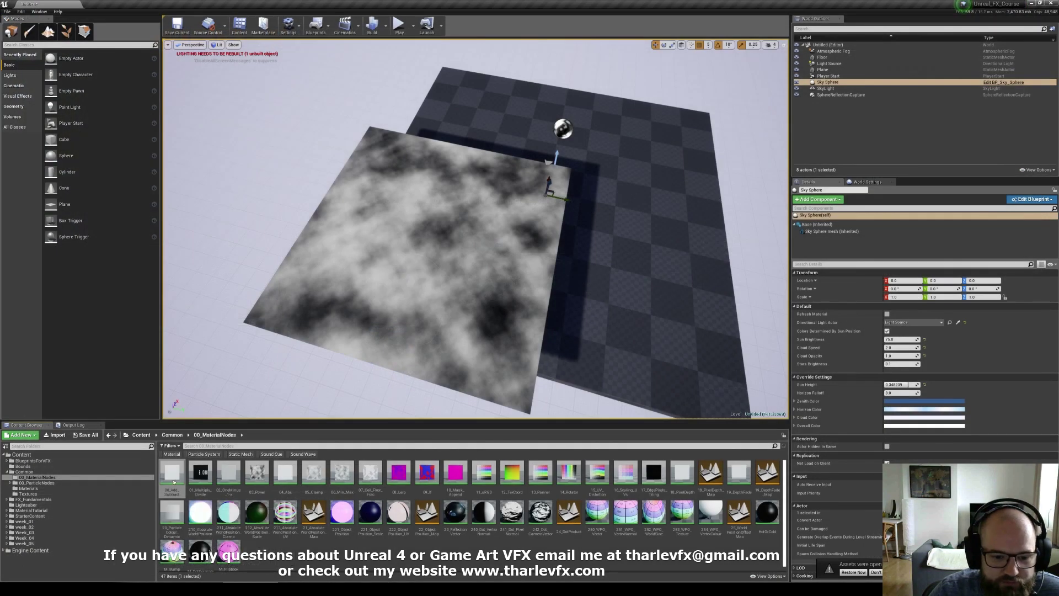
pyautogui.doubleClick(200, 475)
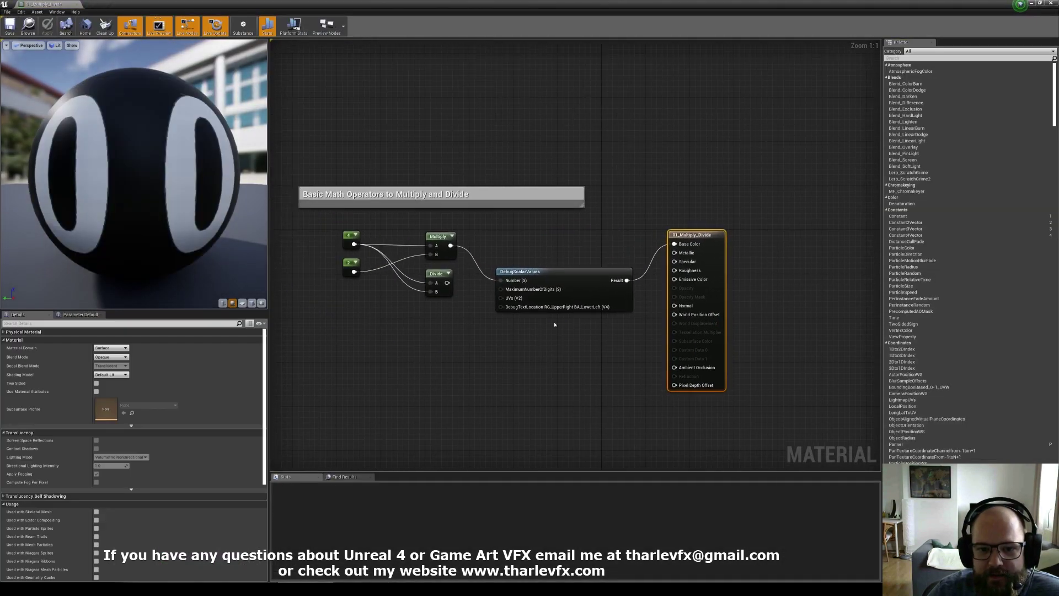
pyautogui.click(242, 302)
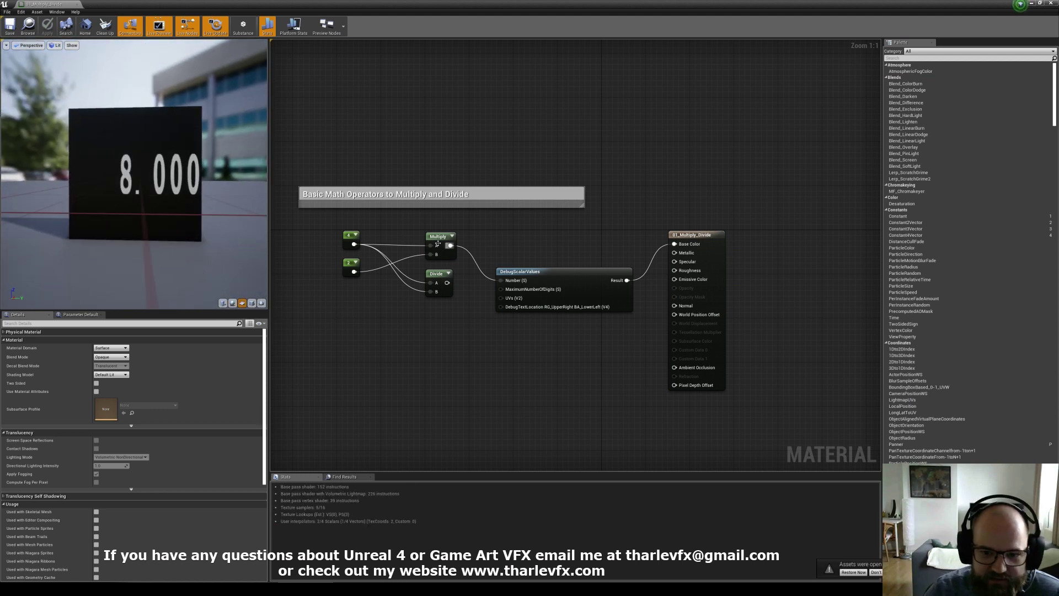
pyautogui.click(437, 248)
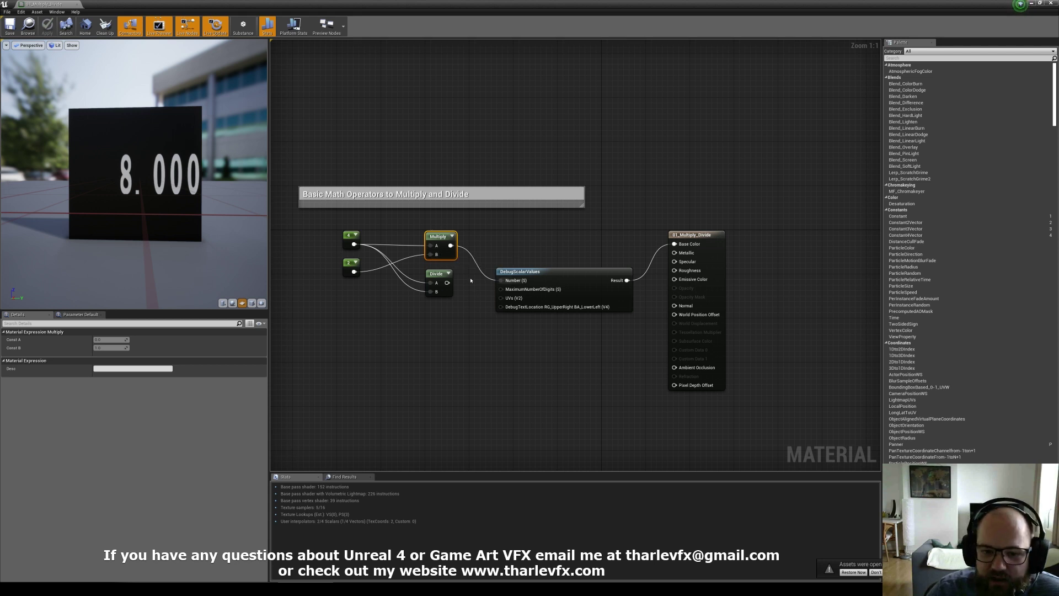
pyautogui.click(439, 278)
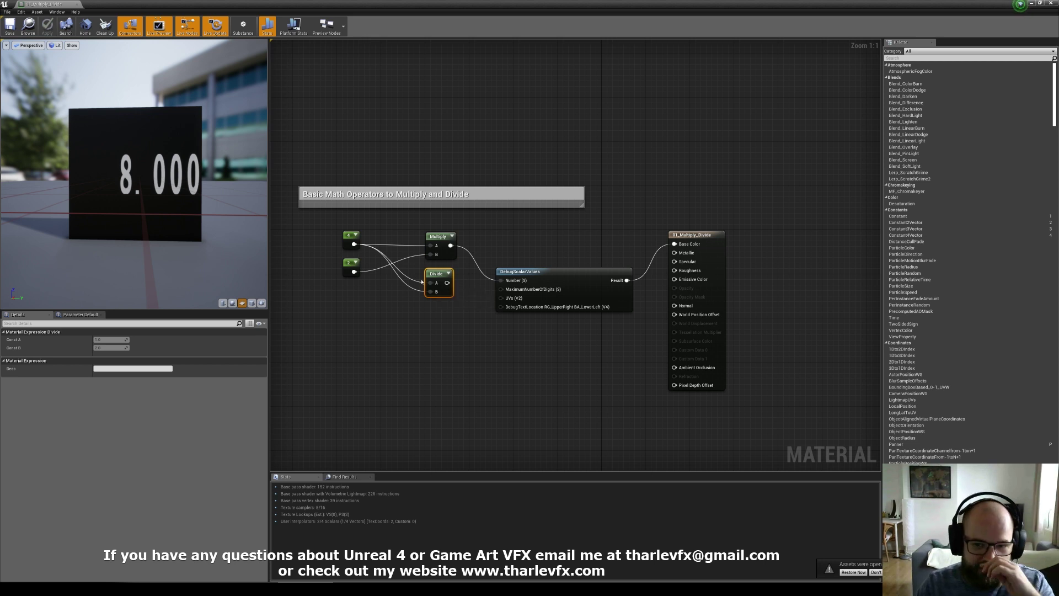
pyautogui.click(556, 239)
pyautogui.moveTo(352, 244); pyautogui.dragTo(401, 238)
pyautogui.click(440, 236)
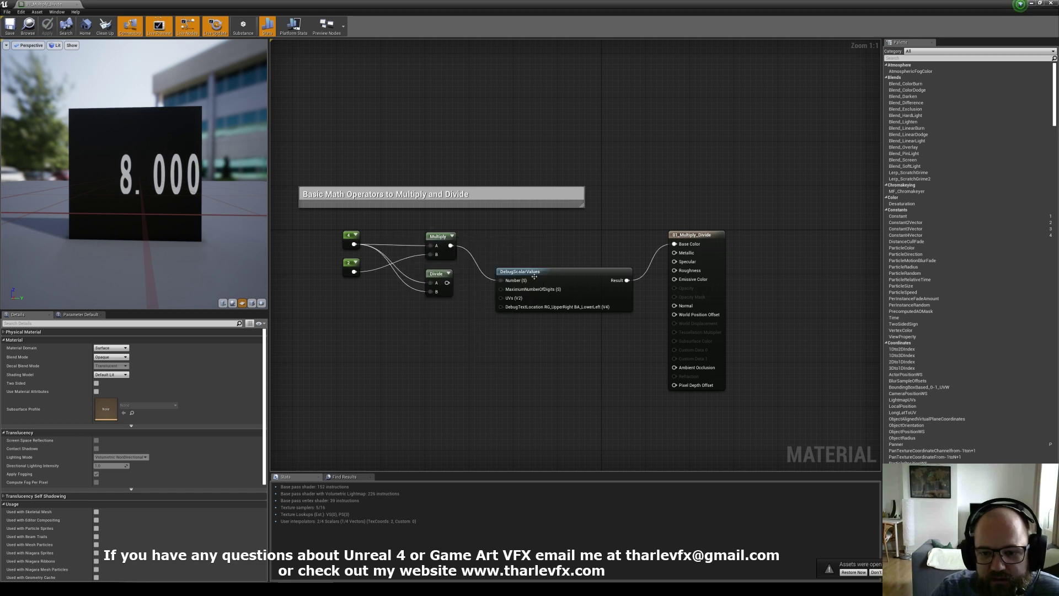
# Connect Divide's output to the Number input of DebugScalarValues and the constant 2 to Divide's B input
pyautogui.moveTo(600, 274); pyautogui.dragTo(590, 271)
pyautogui.click(418, 208)
pyautogui.moveTo(447, 282); pyautogui.dragTo(491, 276)
pyautogui.moveTo(354, 271); pyautogui.dragTo(430, 291)
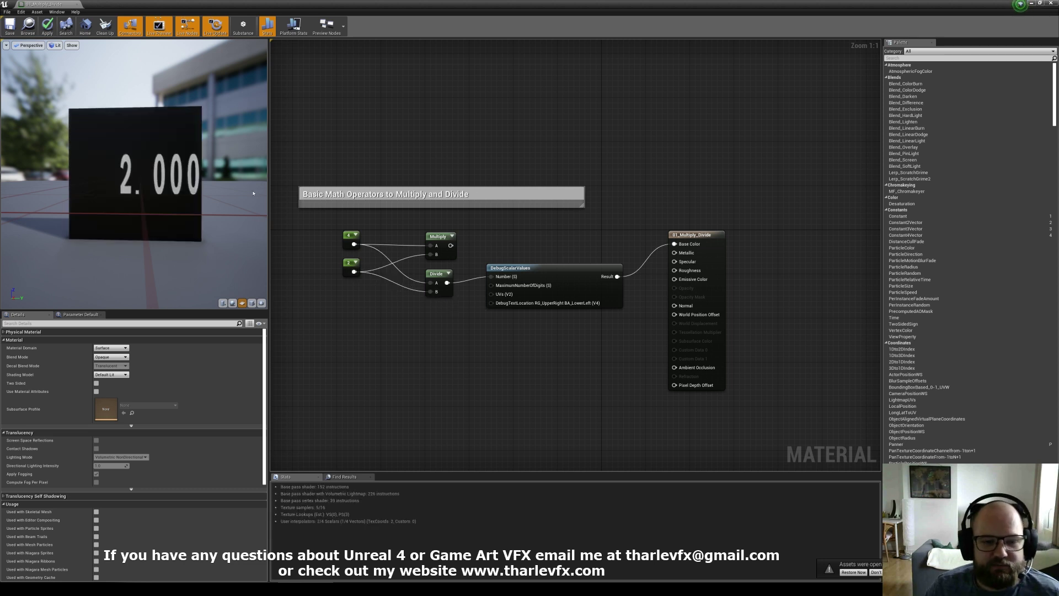
pyautogui.moveTo(502, 298); pyautogui.dragTo(545, 288, button='right')
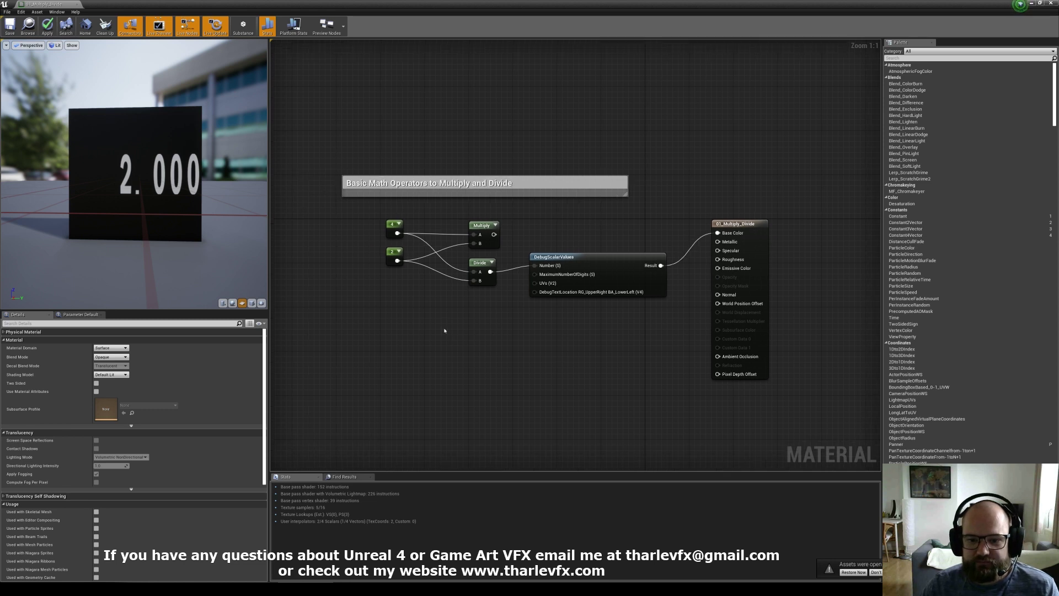
pyautogui.moveTo(390, 317); pyautogui.dragTo(397, 298, button='right')
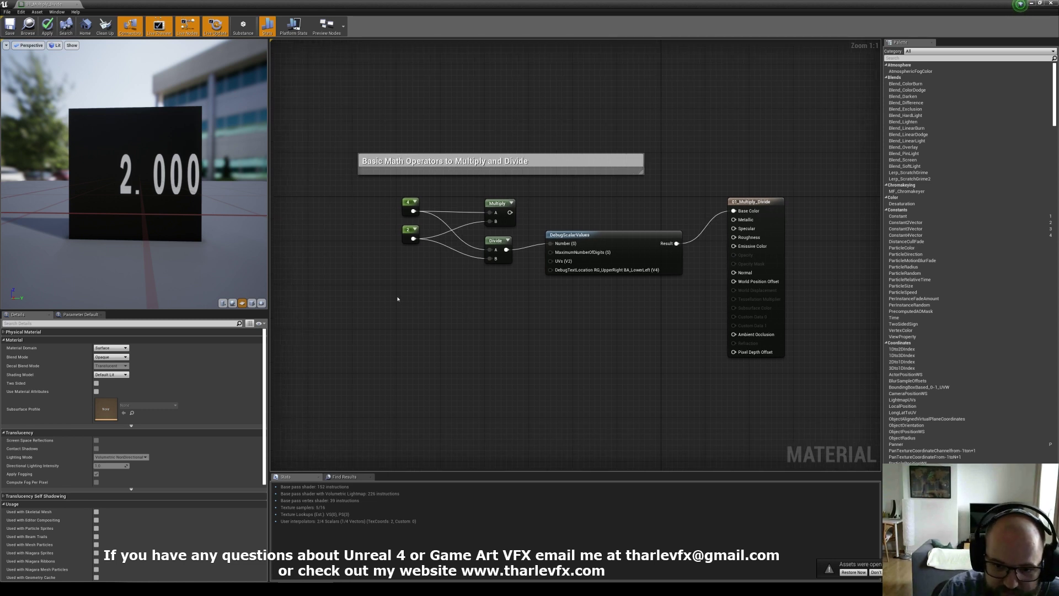
pyautogui.rightClick(397, 299)
pyautogui.write('edge')
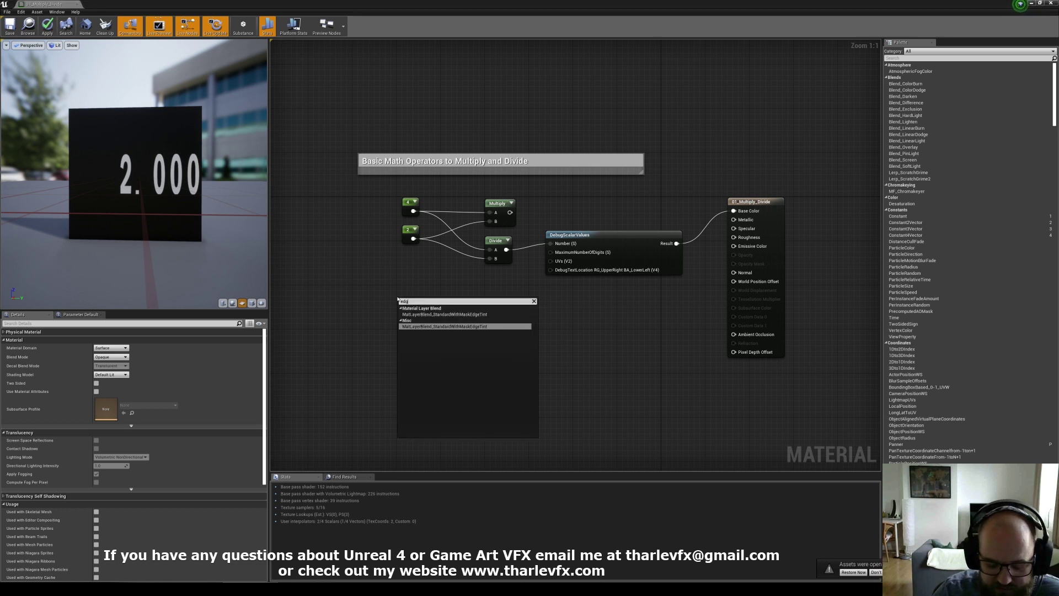
pyautogui.press('BackSpace')
pyautogui.press('BackSpace')
pyautogui.press('BackSpace')
pyautogui.press('BackSpace')
pyautogui.write('t')
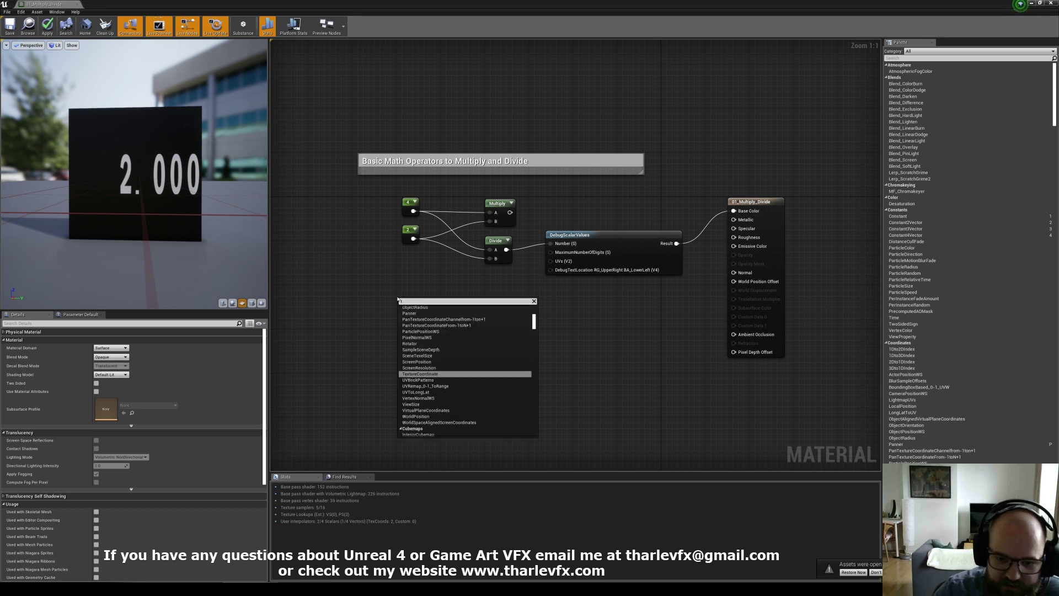
pyautogui.click(370, 305)
# Add two Texture Sample nodes below the constants and assign the T_Noise_Clouds texture to the second one
pyautogui.moveTo(377, 328); pyautogui.dragTo(417, 317, button='right')
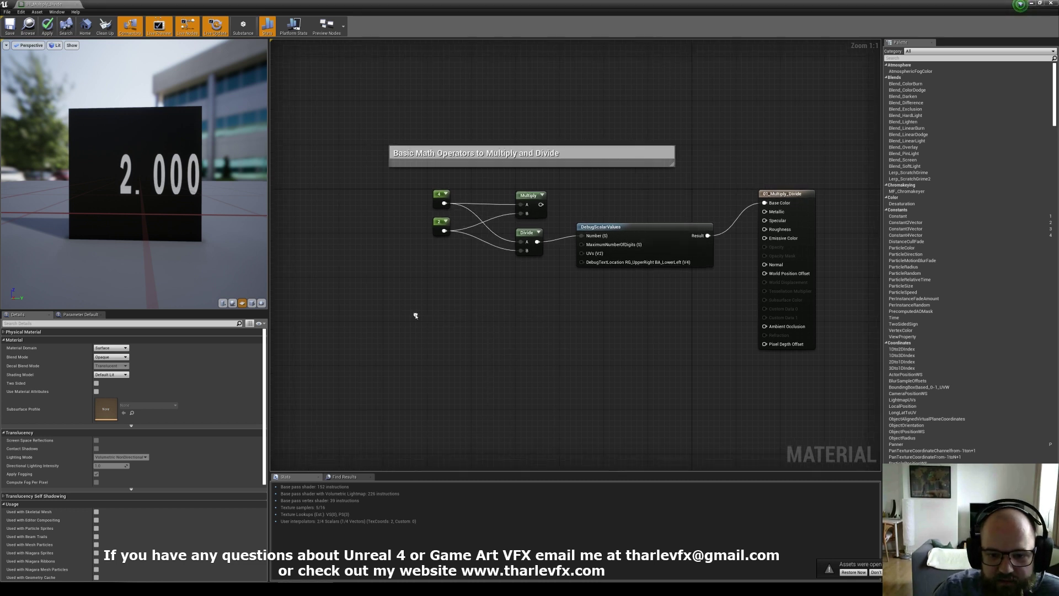
pyautogui.click(427, 318)
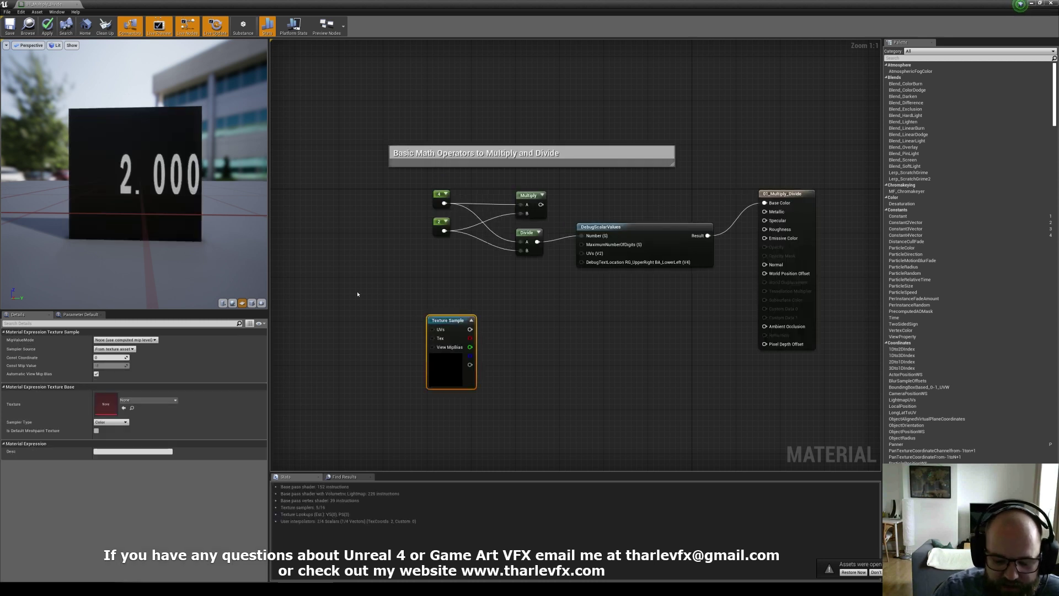
pyautogui.click(332, 273)
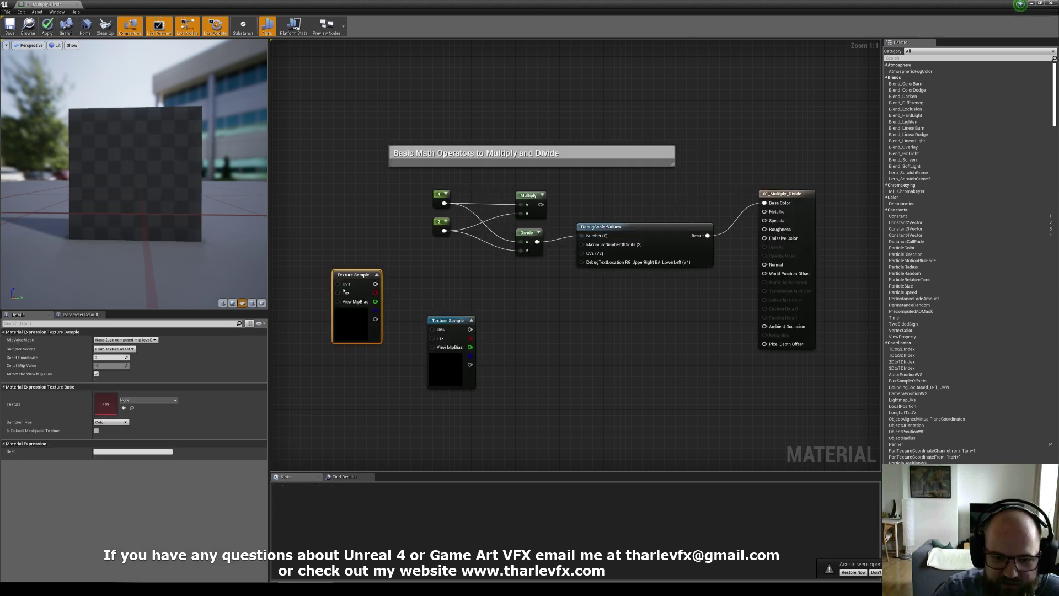
pyautogui.click(136, 400)
pyautogui.write('clouds')
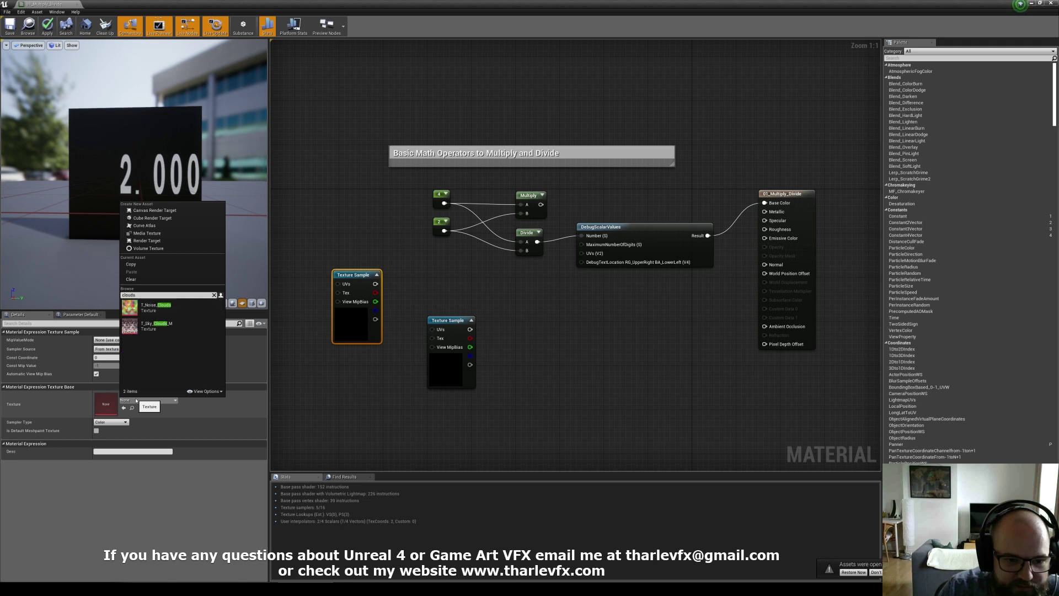
pyautogui.click(157, 308)
# Add a Panner node beside the noise Texture Sample and connect it to that sample's UVs input
pyautogui.moveTo(310, 285); pyautogui.dragTo(469, 301, button='right')
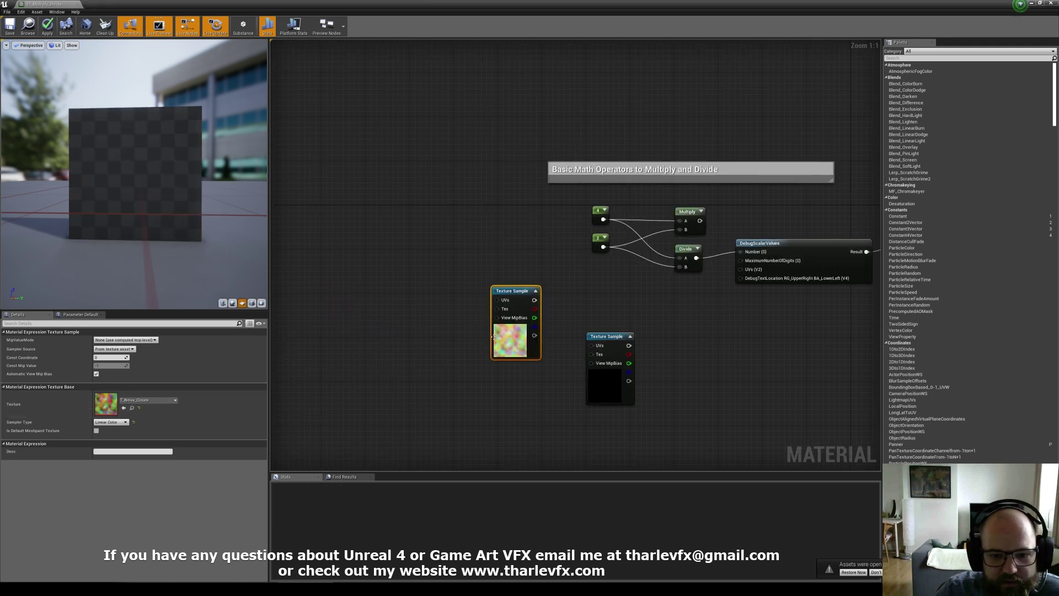
pyautogui.click(470, 300)
pyautogui.rightClick(413, 289)
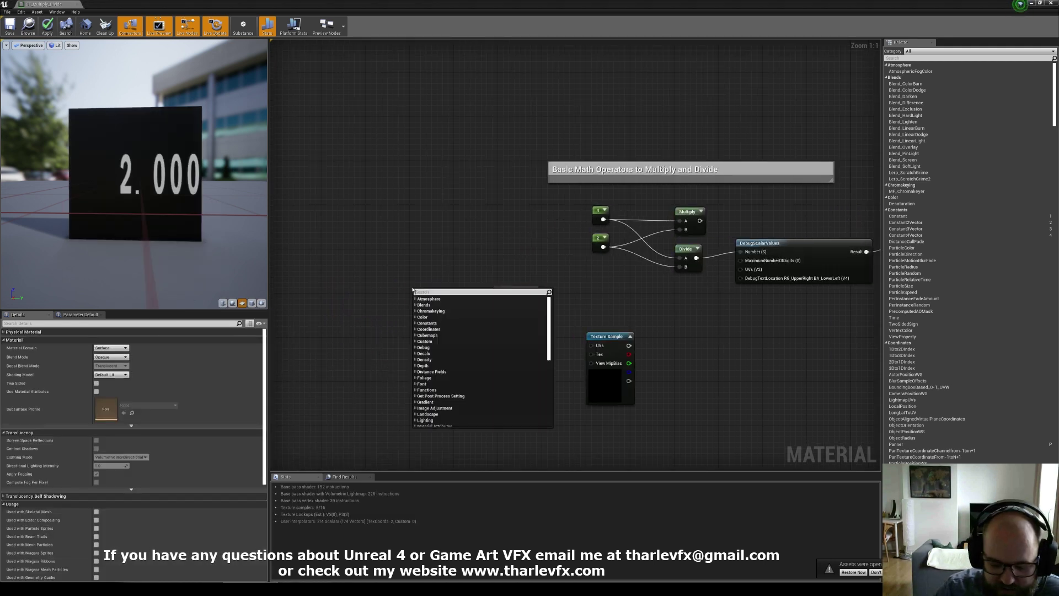
pyautogui.write('panner')
pyautogui.press('Return')
pyautogui.moveTo(516, 299); pyautogui.dragTo(448, 294)
pyautogui.moveTo(685, 249); pyautogui.dragTo(680, 254)
# Move the empty Texture Sample below the noise sample and assign it the T_EdgeMasks texture
pyautogui.moveTo(592, 338); pyautogui.dragTo(499, 377)
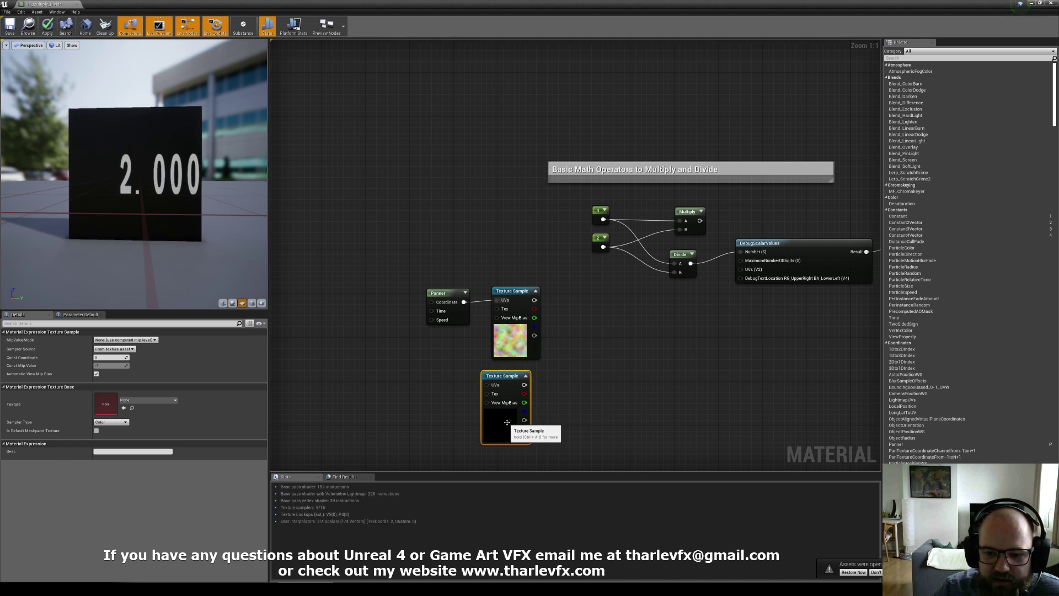
pyautogui.click(151, 401)
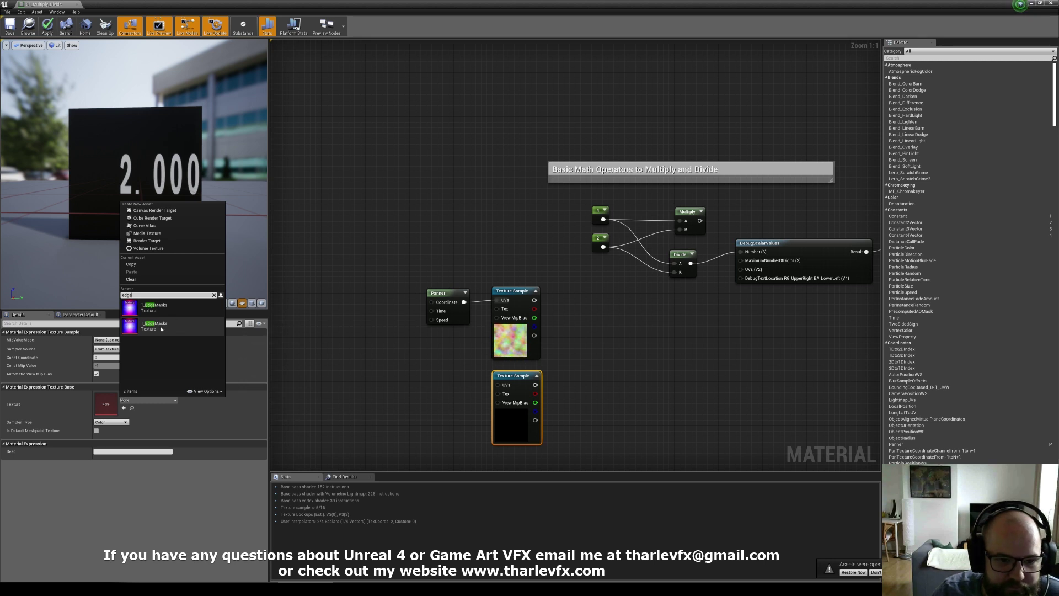
pyautogui.click(161, 325)
pyautogui.click(595, 329)
# Move the Panner and both Texture Samples together further down to free space beneath the constants
pyautogui.moveTo(583, 225); pyautogui.dragTo(541, 197, button='right')
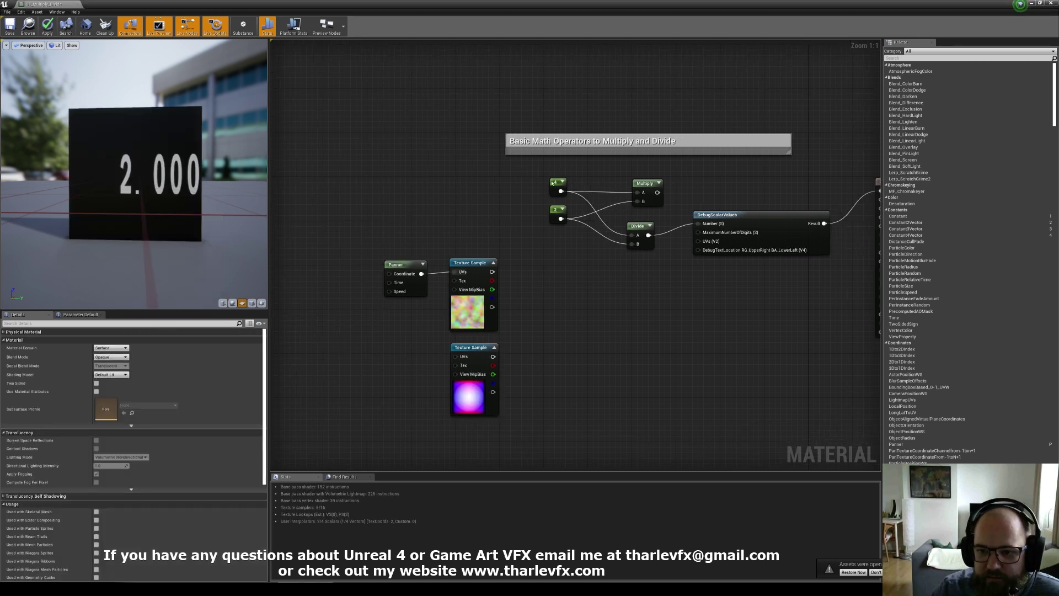
pyautogui.moveTo(532, 301); pyautogui.dragTo(539, 268, button='right')
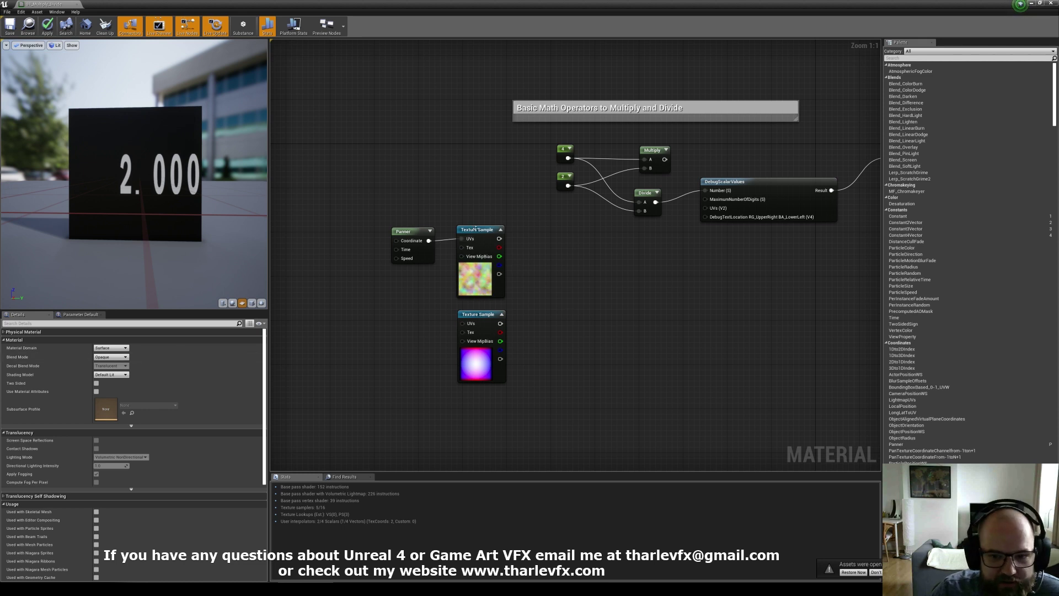
pyautogui.moveTo(530, 377); pyautogui.dragTo(407, 241)
pyautogui.moveTo(481, 280); pyautogui.dragTo(493, 354)
pyautogui.click(463, 232)
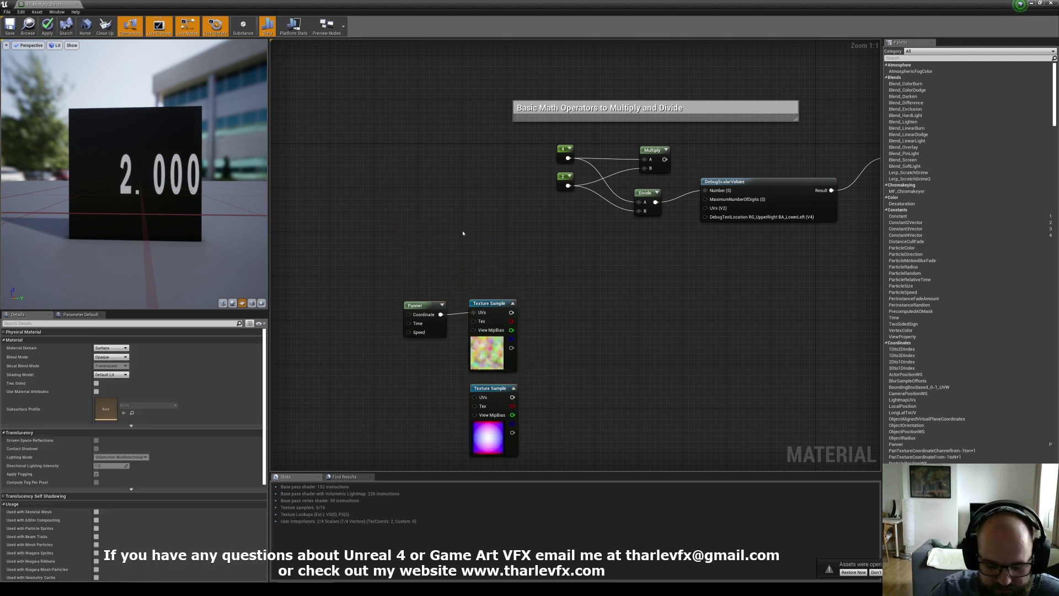
# Add a third Texture Sample above the noise sample and assign it a T_Brick texture
pyautogui.press('t')
pyautogui.click(474, 227)
pyautogui.moveTo(491, 271); pyautogui.dragTo(485, 260)
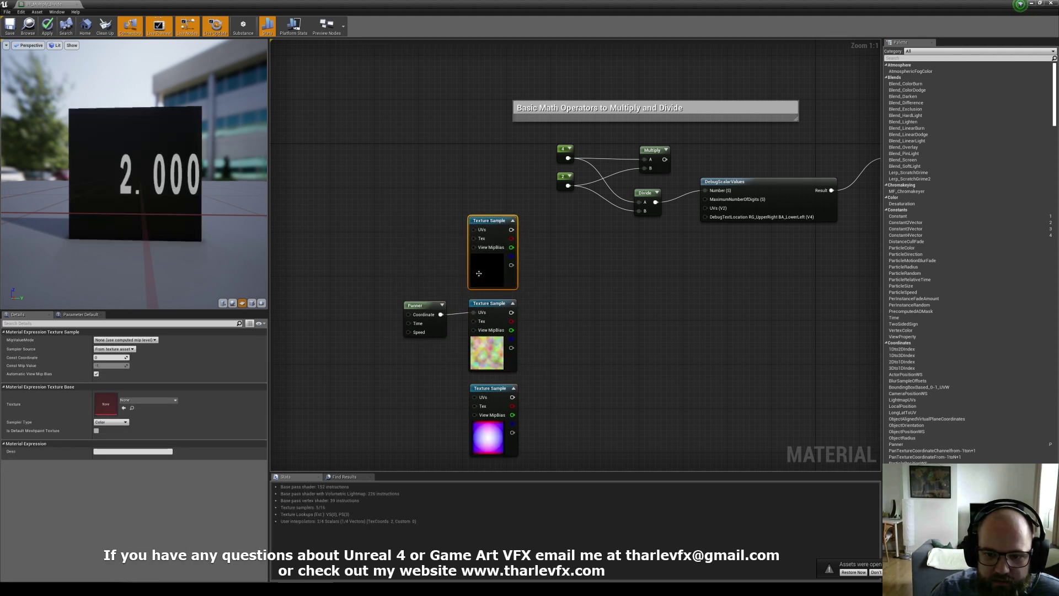
pyautogui.click(141, 400)
pyautogui.write('brick')
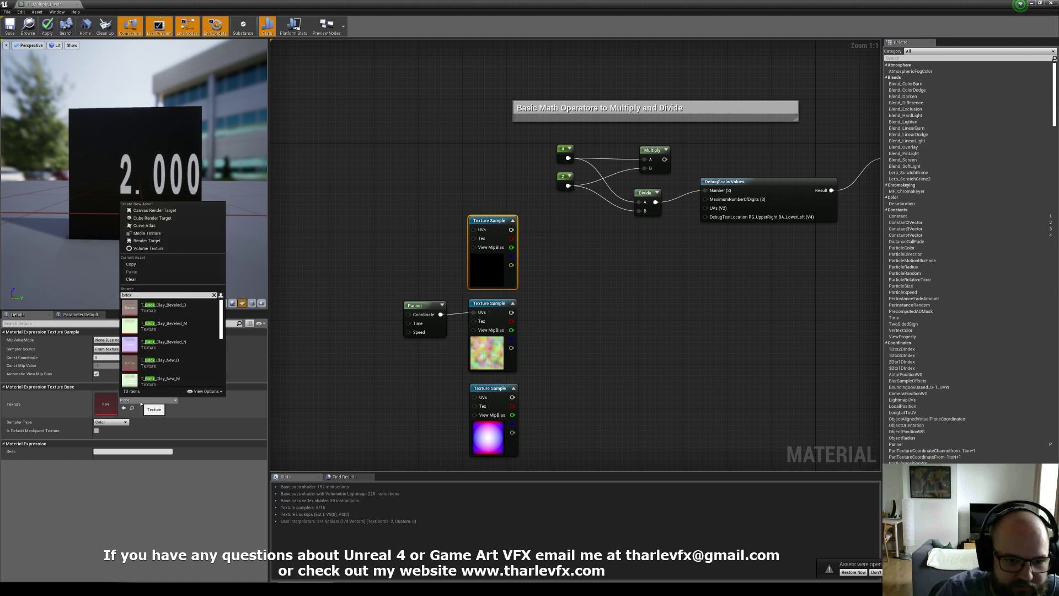
pyautogui.click(191, 310)
pyautogui.click(571, 287)
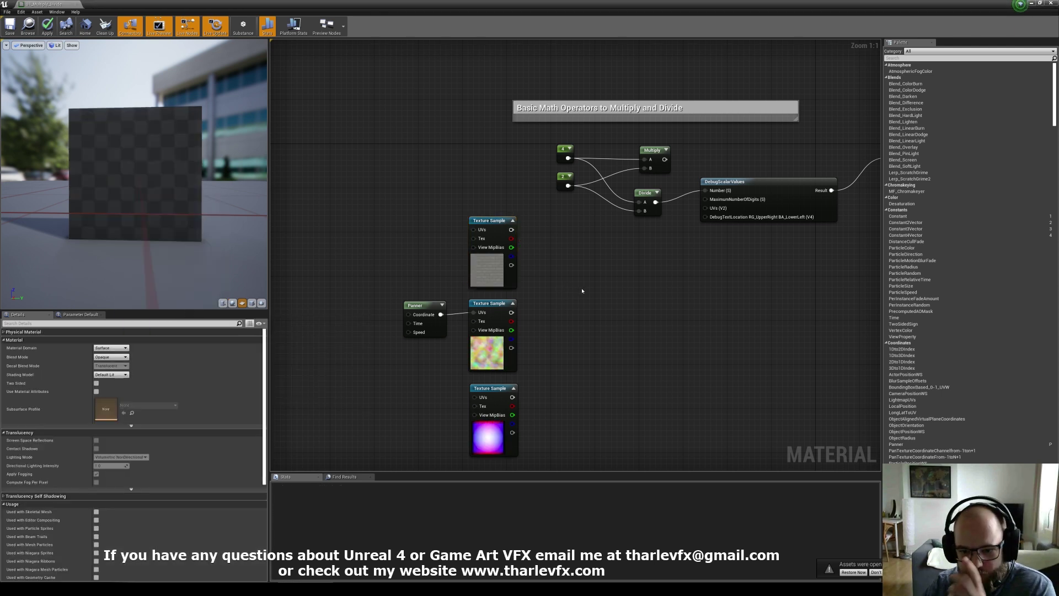
# Add a Multiply node combining the noise sample's red channel with the edge mask sample's green channel, and expand its preview
pyautogui.moveTo(457, 318); pyautogui.dragTo(484, 336, button='right')
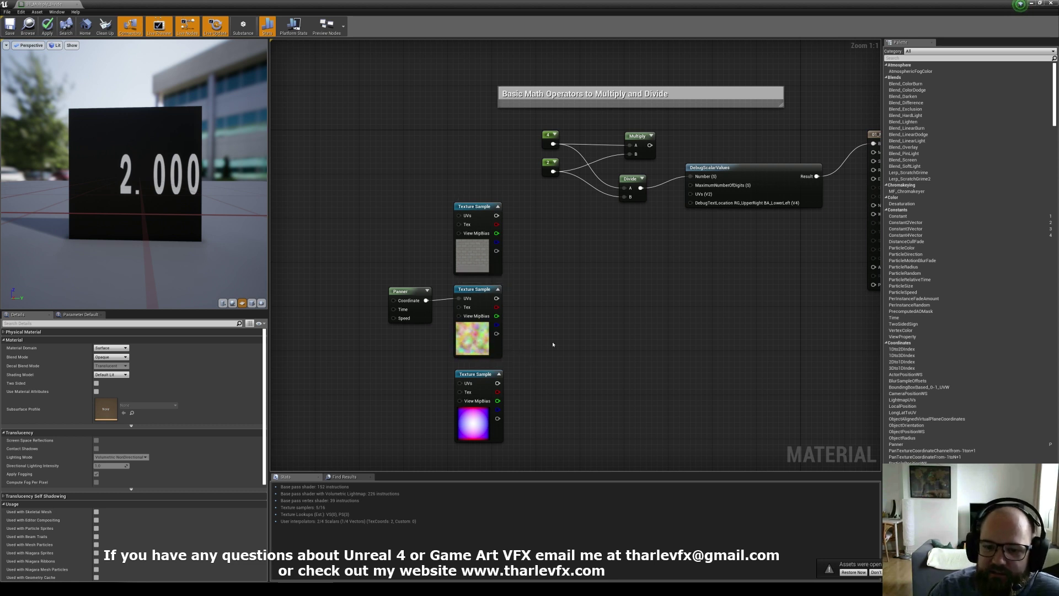
pyautogui.click(534, 332)
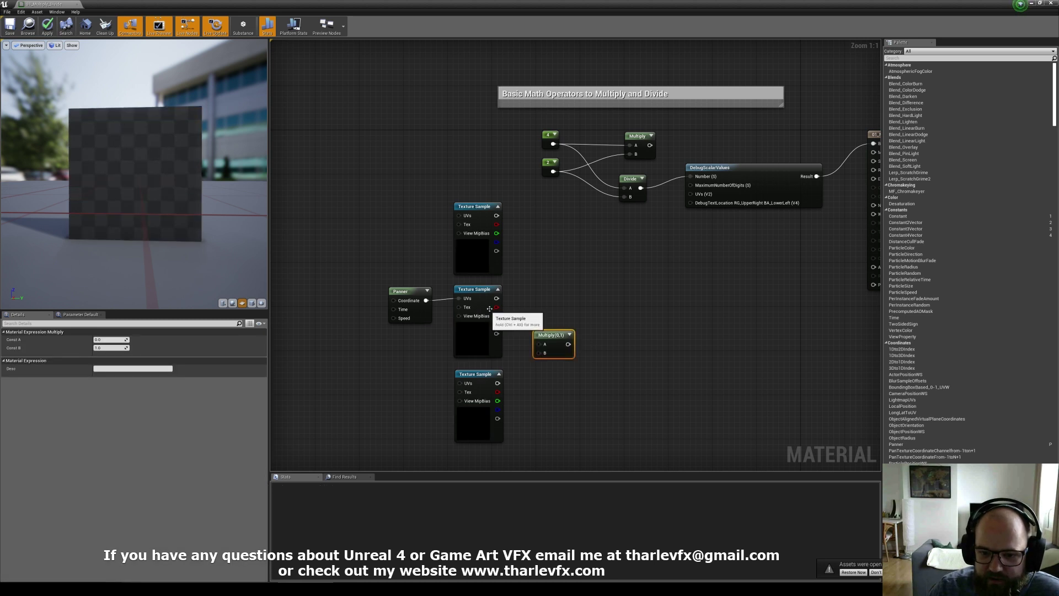
pyautogui.moveTo(545, 345)
pyautogui.mouseDown()
pyautogui.moveTo(559, 328)
pyautogui.moveTo(552, 346)
pyautogui.mouseUp()
pyautogui.click(575, 328)
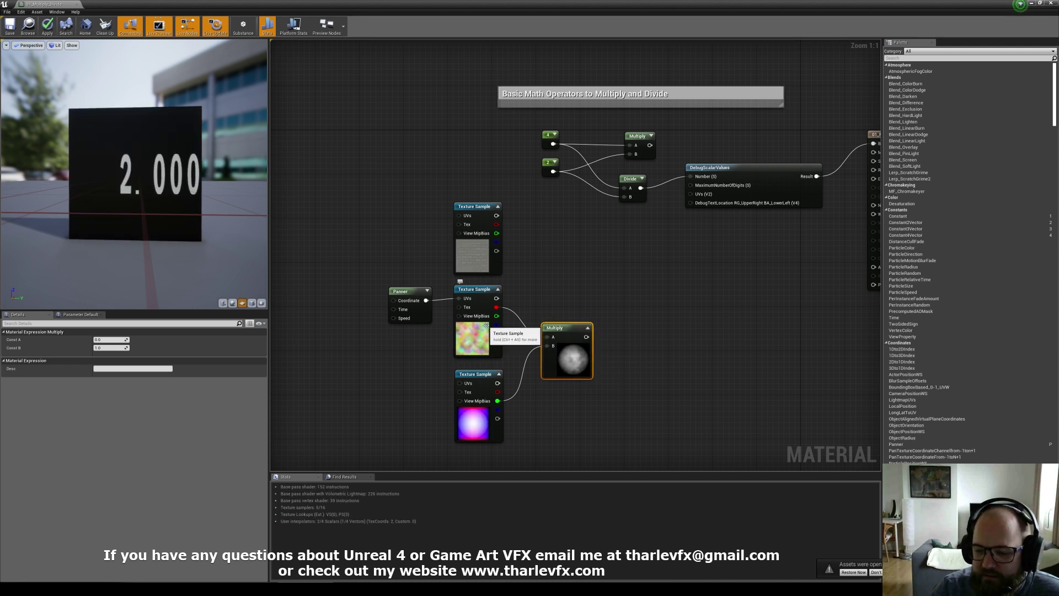
# Add an Add node combining the brick texture's RGB with the Multiply result, expand its preview, and connect it to Base Color
pyautogui.click(614, 277)
pyautogui.moveTo(497, 215); pyautogui.dragTo(586, 337)
pyautogui.click(639, 277)
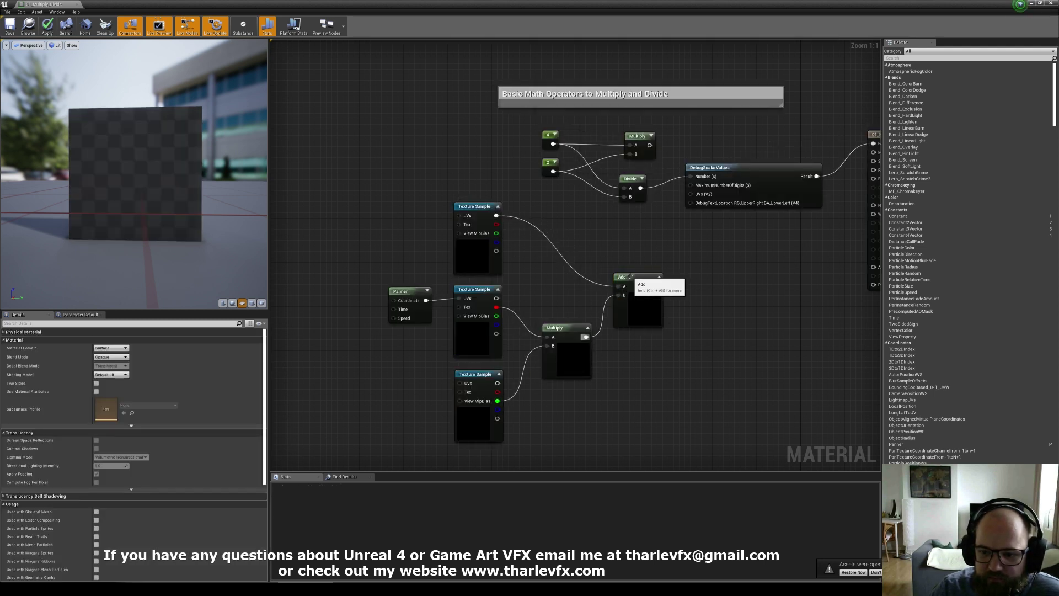
pyautogui.click(631, 277)
pyautogui.moveTo(628, 278); pyautogui.dragTo(745, 144)
pyautogui.moveTo(520, 307); pyautogui.dragTo(638, 310, button='right')
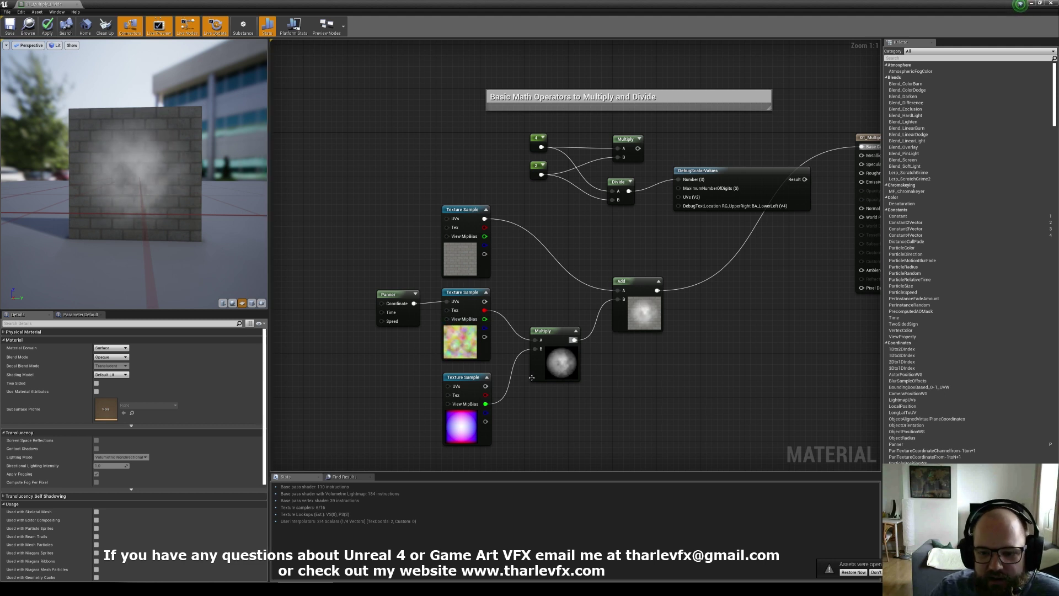
pyautogui.moveTo(546, 377); pyautogui.dragTo(560, 353, button='right')
pyautogui.click(491, 325)
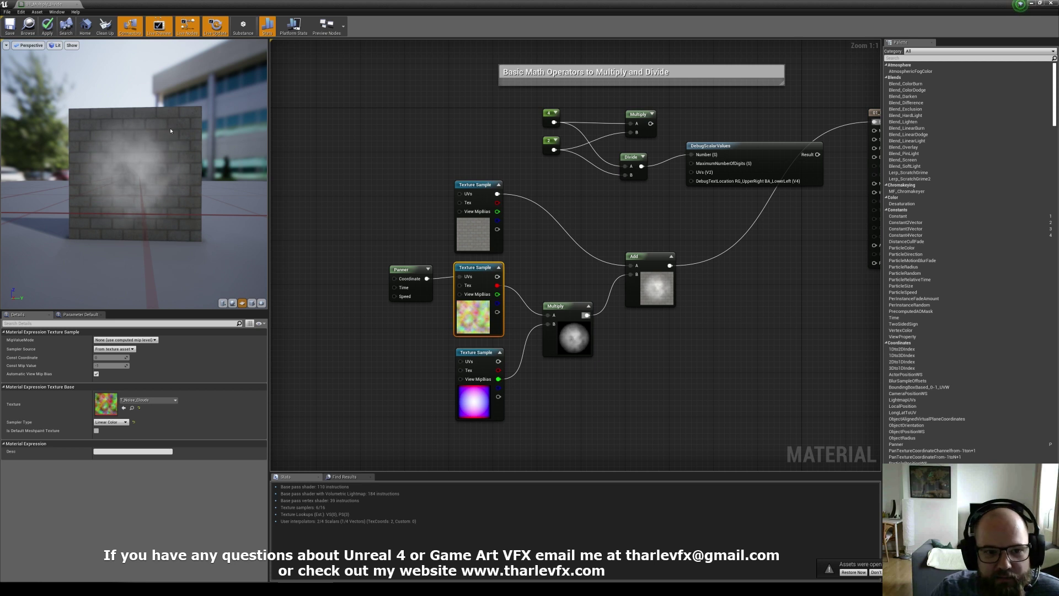
pyautogui.click(367, 145)
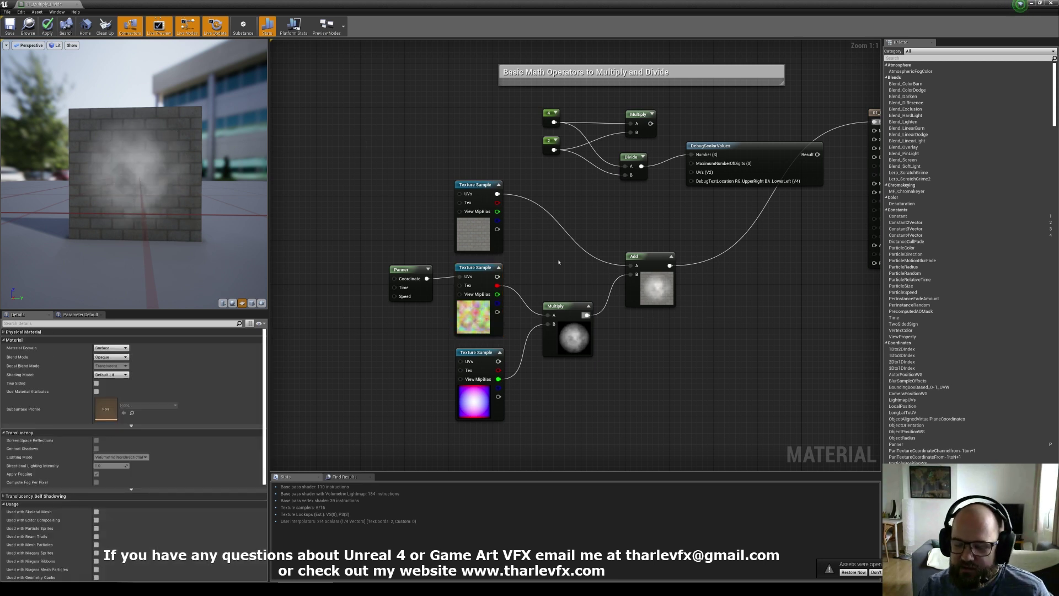
pyautogui.moveTo(558, 262); pyautogui.dragTo(568, 278, button='right')
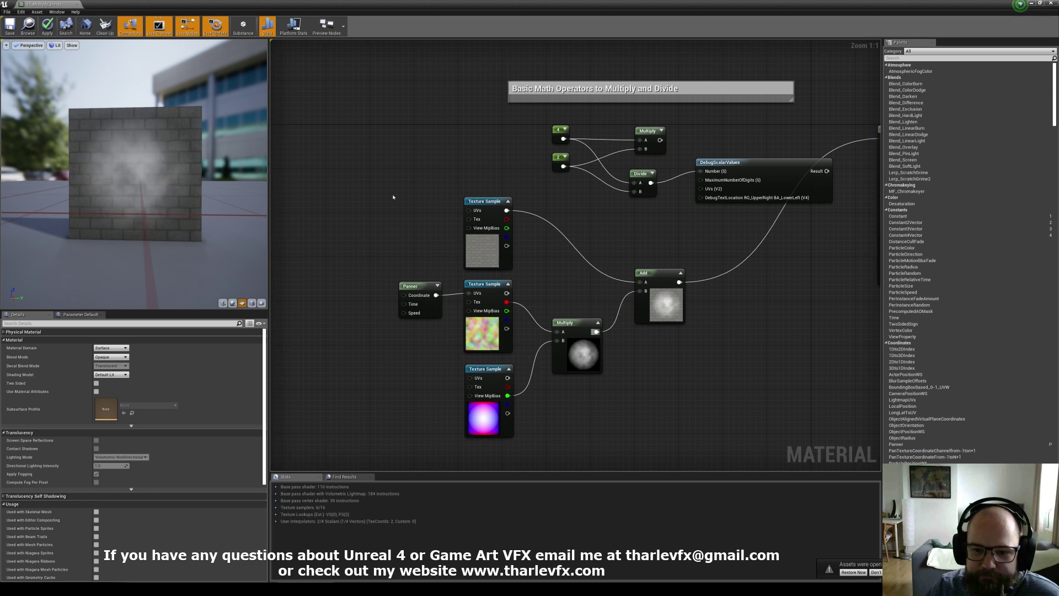
pyautogui.moveTo(382, 178); pyautogui.dragTo(679, 457)
pyautogui.click(712, 380)
pyautogui.click(712, 380)
pyautogui.moveTo(751, 335); pyautogui.dragTo(728, 361, button='right')
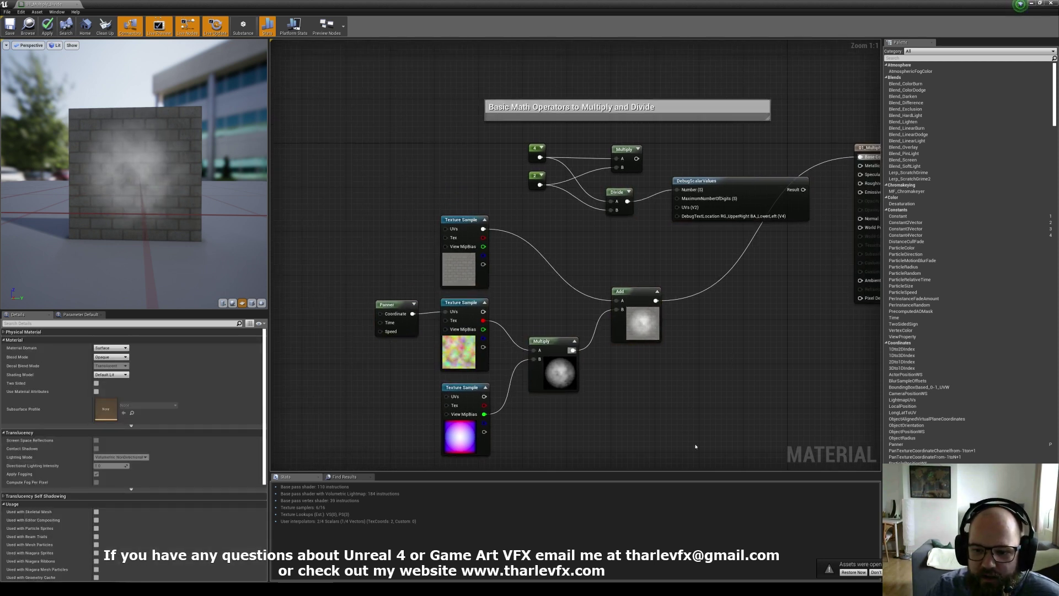
pyautogui.moveTo(688, 442); pyautogui.dragTo(378, 230)
pyautogui.click(581, 266)
pyautogui.moveTo(576, 256); pyautogui.dragTo(558, 258, button='right')
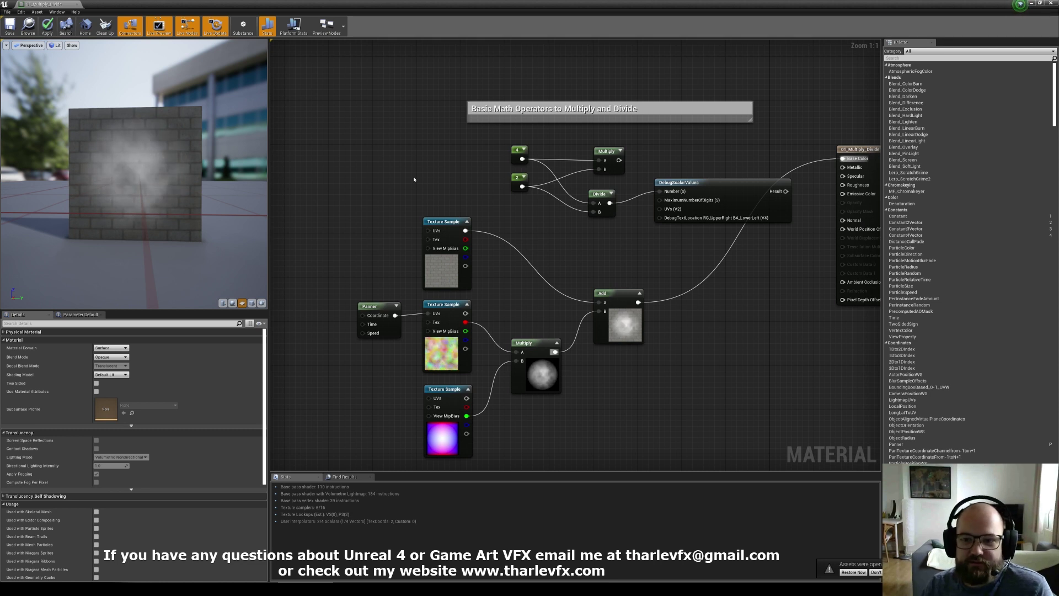
pyautogui.moveTo(415, 178); pyautogui.dragTo(409, 175, button='right')
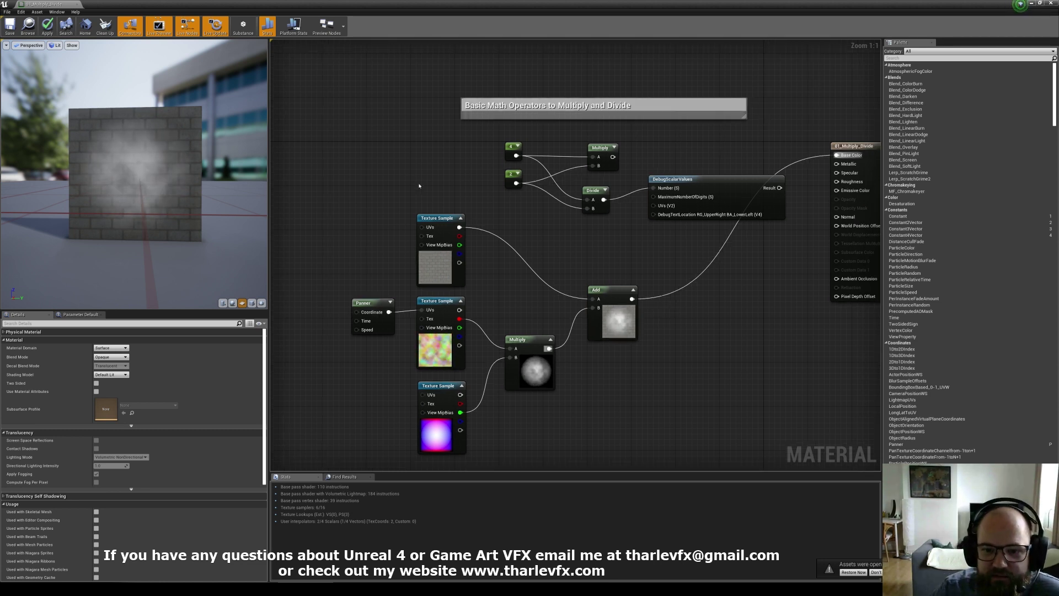
# Close the 01_Multiply_Divide material with its changes applied, and open the 02_OneMinus_1-x material
pyautogui.middleClick(60, 4)
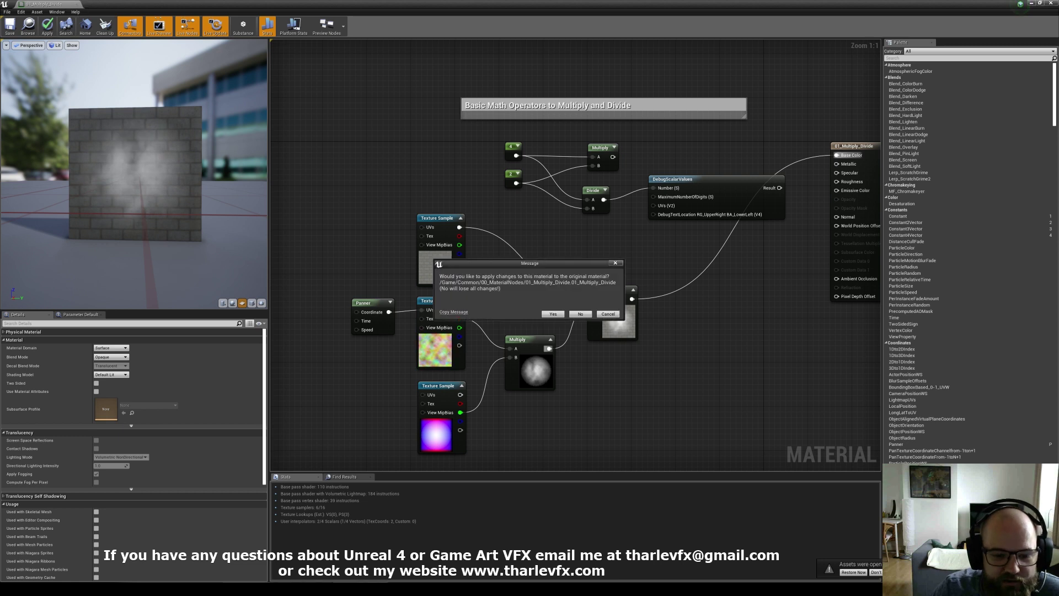
pyautogui.click(553, 314)
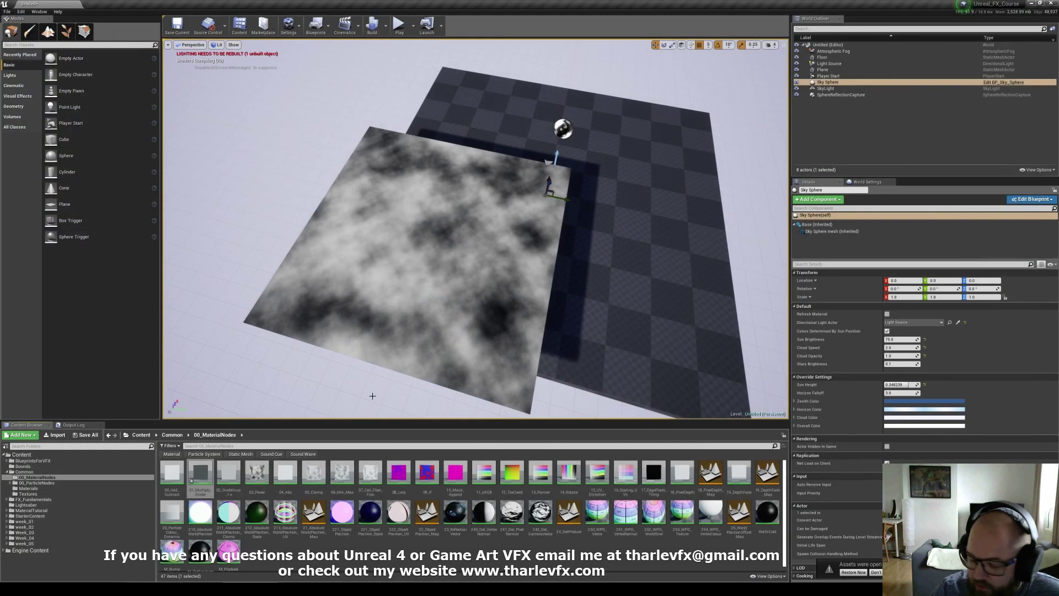
pyautogui.doubleClick(228, 474)
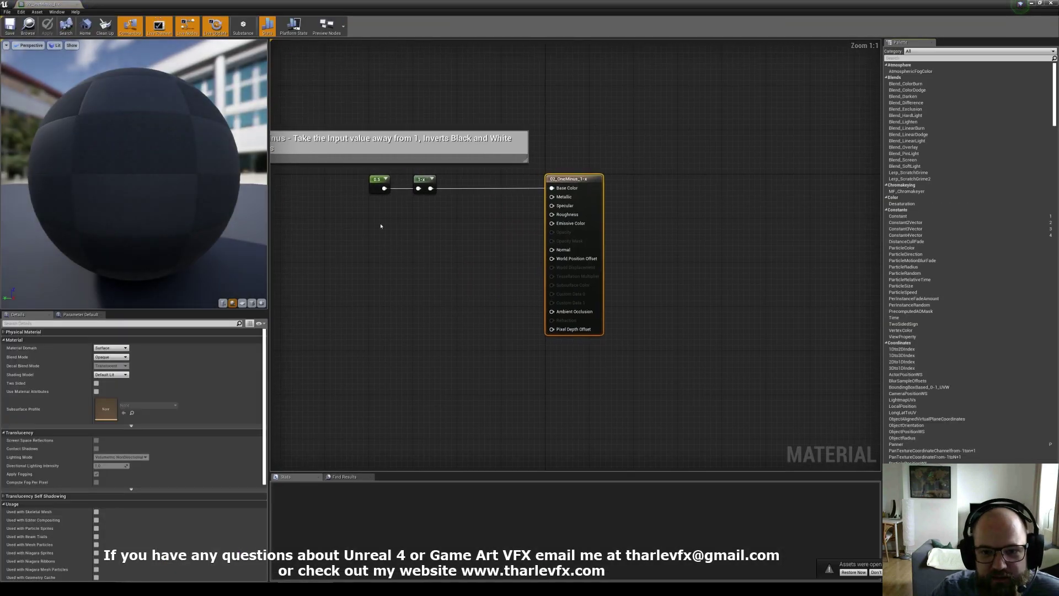
pyautogui.moveTo(463, 282); pyautogui.dragTo(491, 297, button='right')
pyautogui.click(317, 197)
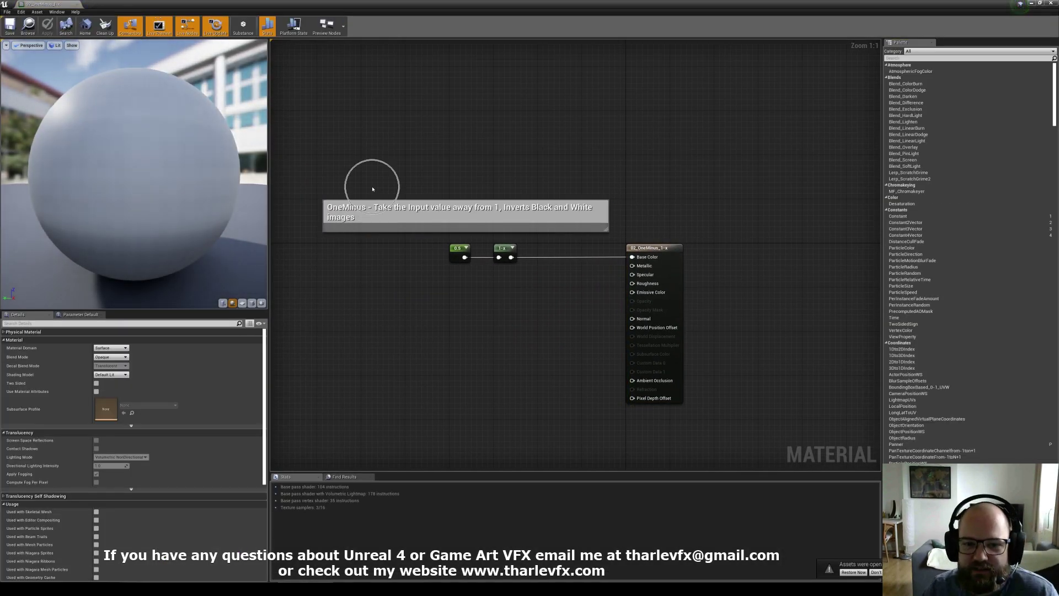
pyautogui.moveTo(363, 293); pyautogui.dragTo(383, 295, button='right')
pyautogui.moveTo(383, 295); pyautogui.dragTo(371, 321)
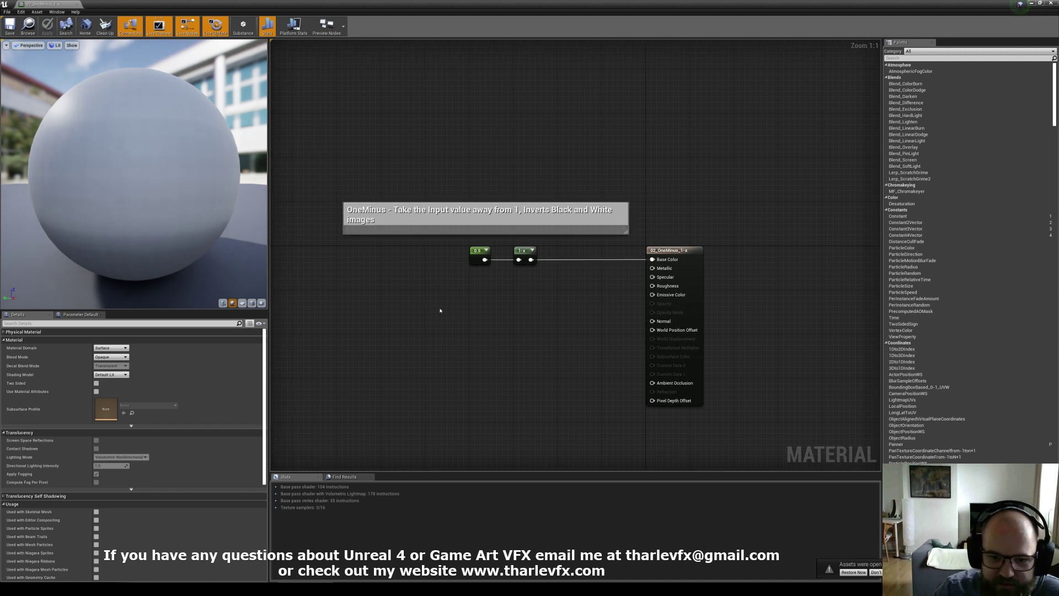
# Add a Texture Sample, connect its red output to the 1-x node's input, and assign it the T_Noise_Clouds texture
pyautogui.click(400, 281)
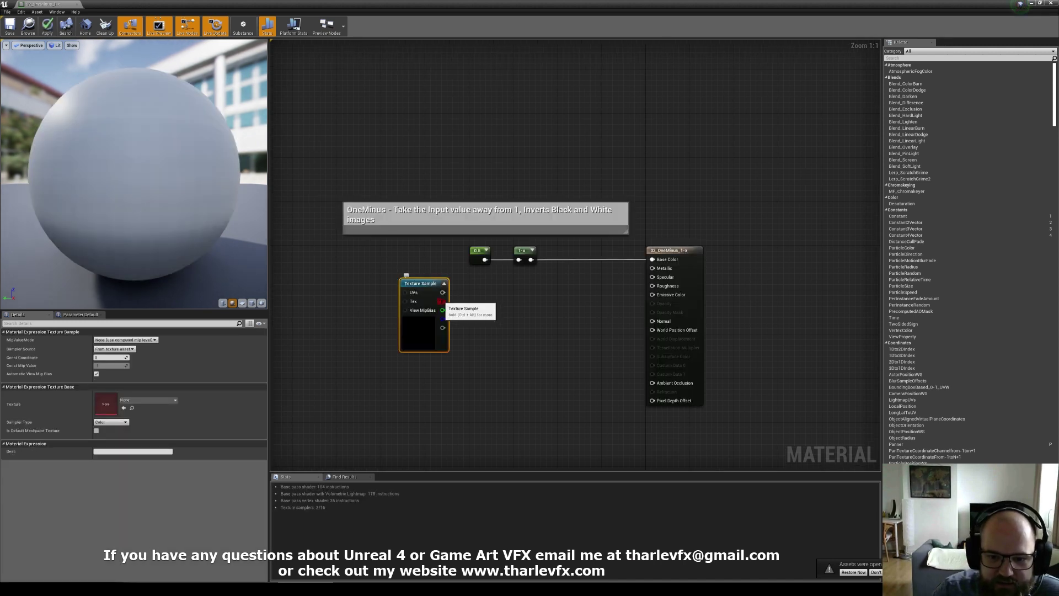
pyautogui.moveTo(443, 301); pyautogui.dragTo(521, 261)
pyautogui.click(423, 315)
pyautogui.click(137, 399)
pyautogui.write('clouyds')
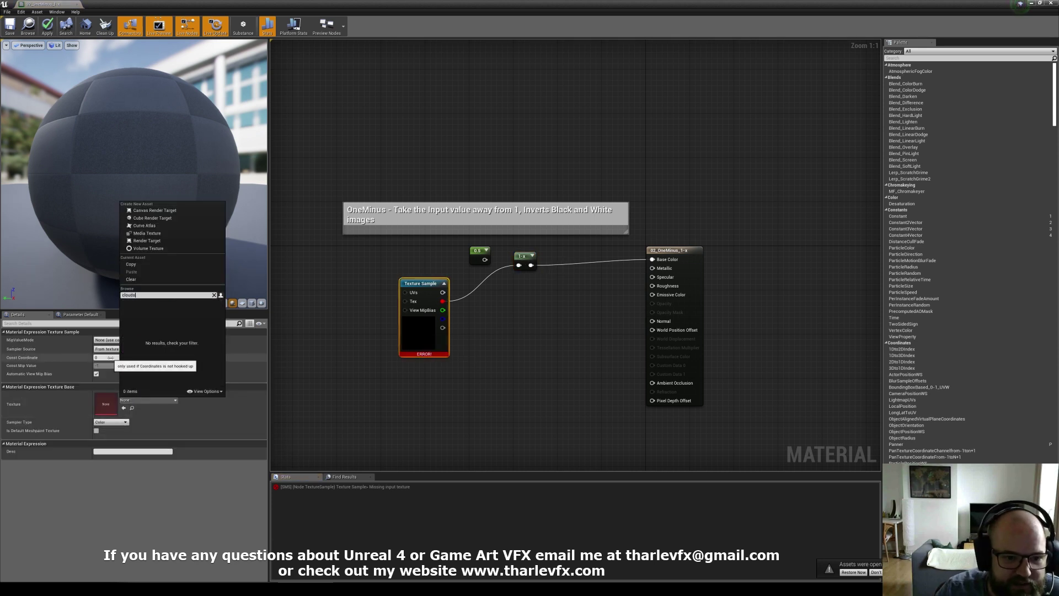
pyautogui.click(165, 306)
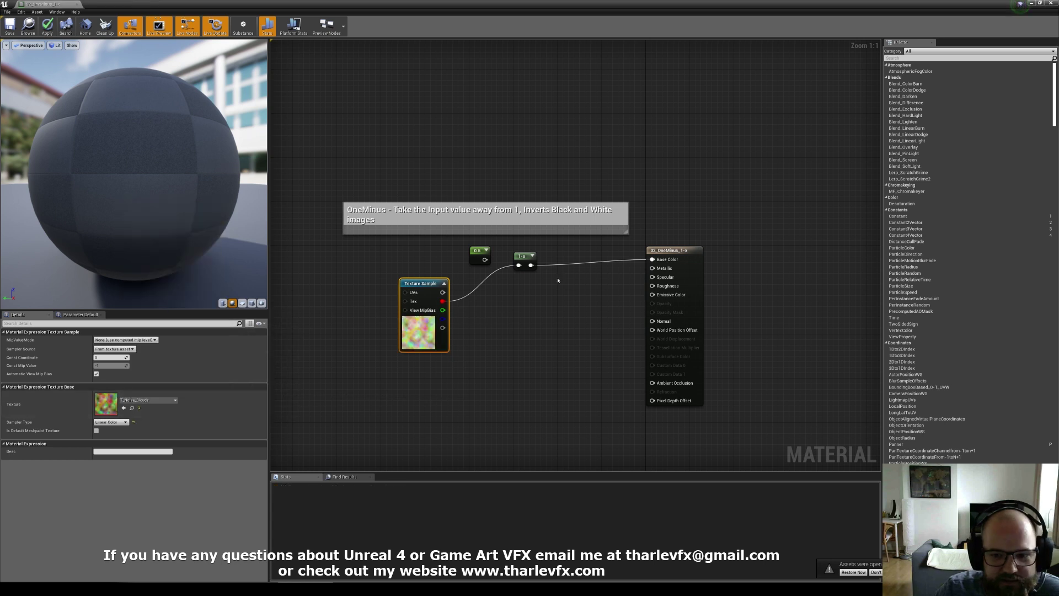
# Expand the 1-x node's preview, connect the texture's red output directly to Base Color, and show the material on a plane
pyautogui.click(532, 256)
pyautogui.moveTo(536, 298); pyautogui.dragTo(529, 303)
pyautogui.moveTo(442, 302); pyautogui.dragTo(653, 259)
pyautogui.click(243, 303)
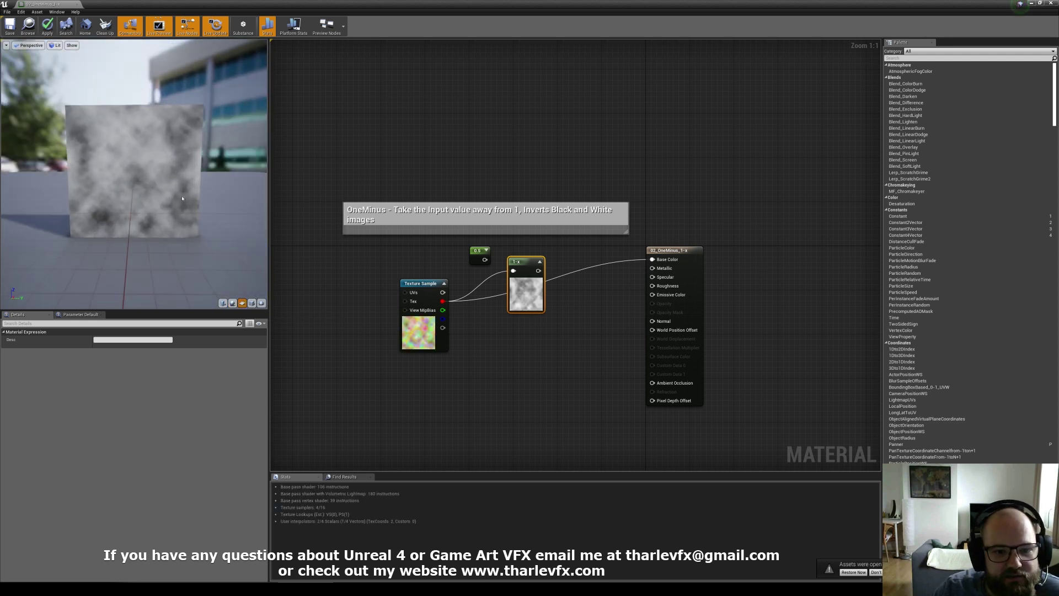
# Set the noise Texture Sample's description to "0 - 1"
pyautogui.click(430, 325)
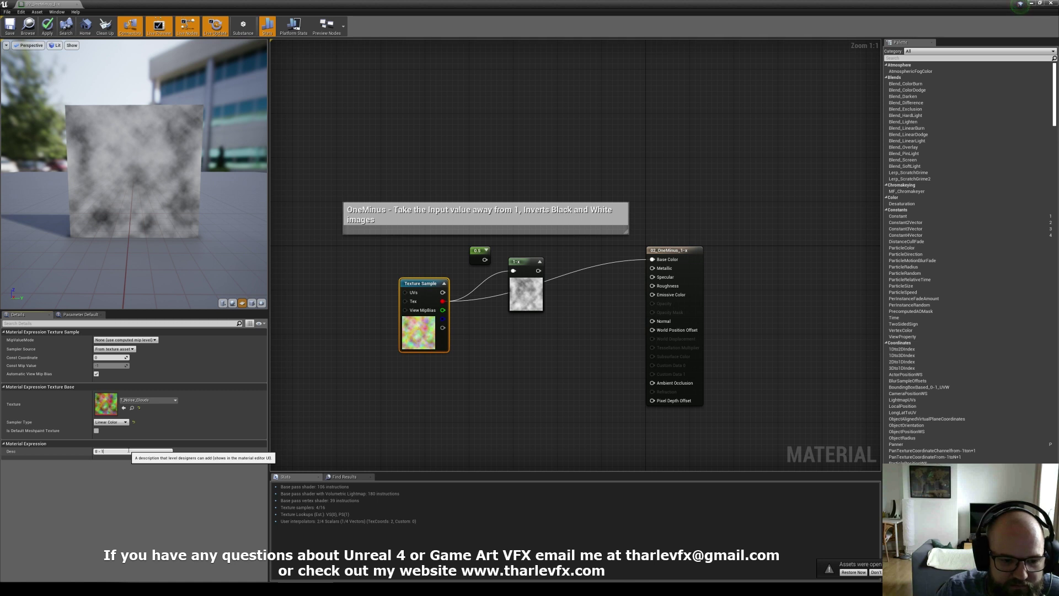
pyautogui.press('Return')
pyautogui.moveTo(376, 252); pyautogui.dragTo(449, 369)
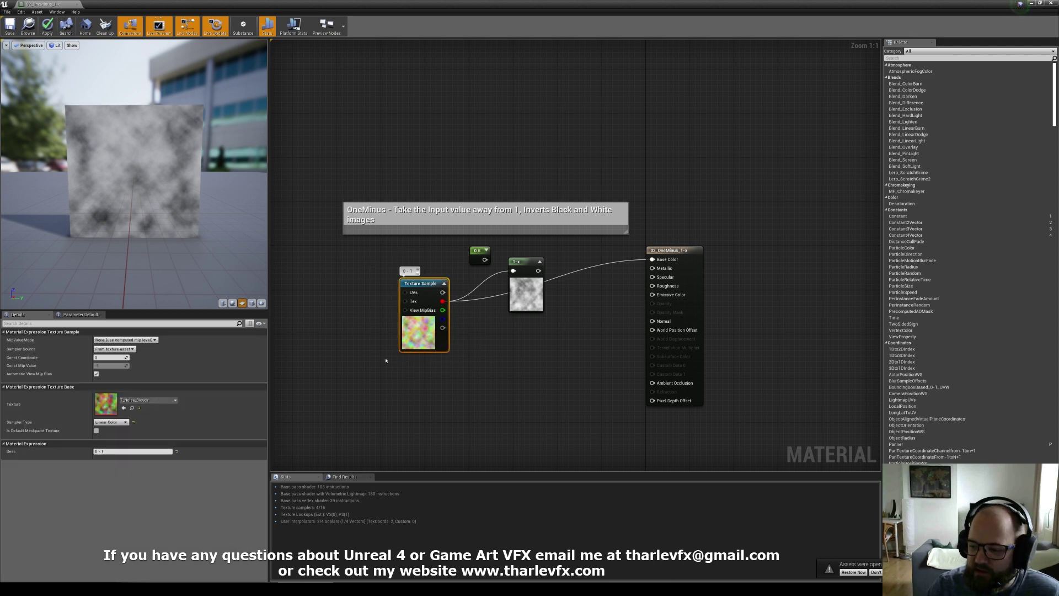
pyautogui.moveTo(377, 259); pyautogui.dragTo(461, 381)
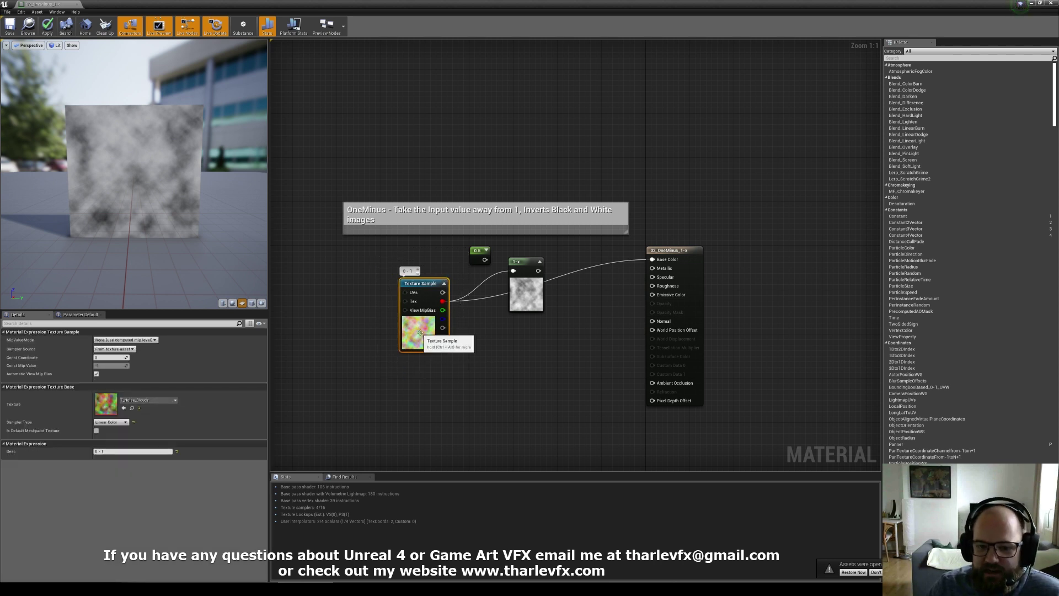
# Move the 1-x node slightly lower and alternate Base Color between the texture's red output and the 1-x output, ending on 1-x
pyautogui.click(515, 299)
pyautogui.moveTo(514, 299)
pyautogui.mouseDown()
pyautogui.moveTo(508, 326)
pyautogui.moveTo(518, 308)
pyautogui.mouseUp()
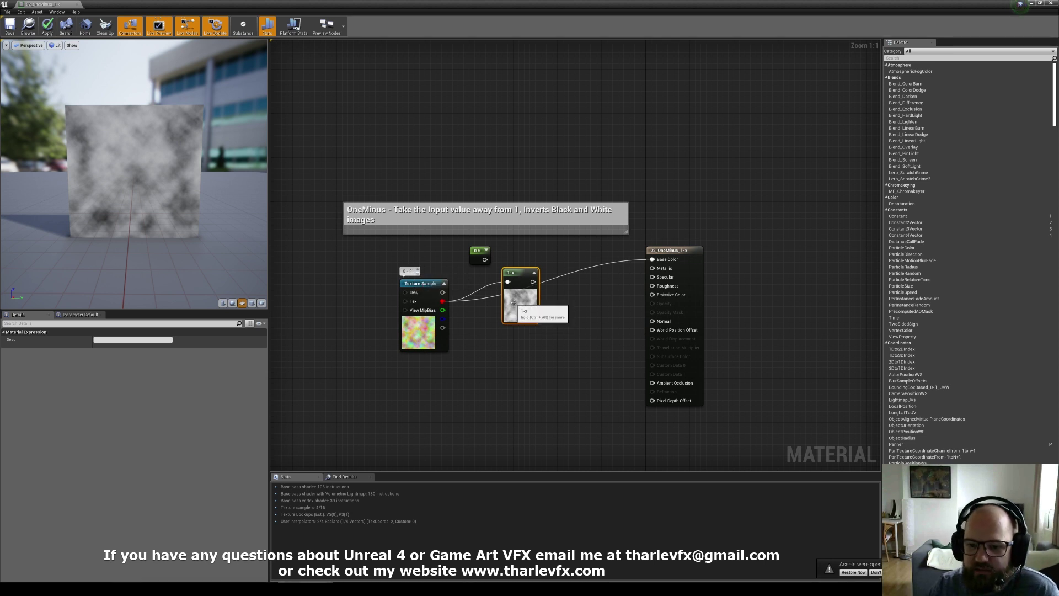
pyautogui.moveTo(518, 302); pyautogui.dragTo(524, 308)
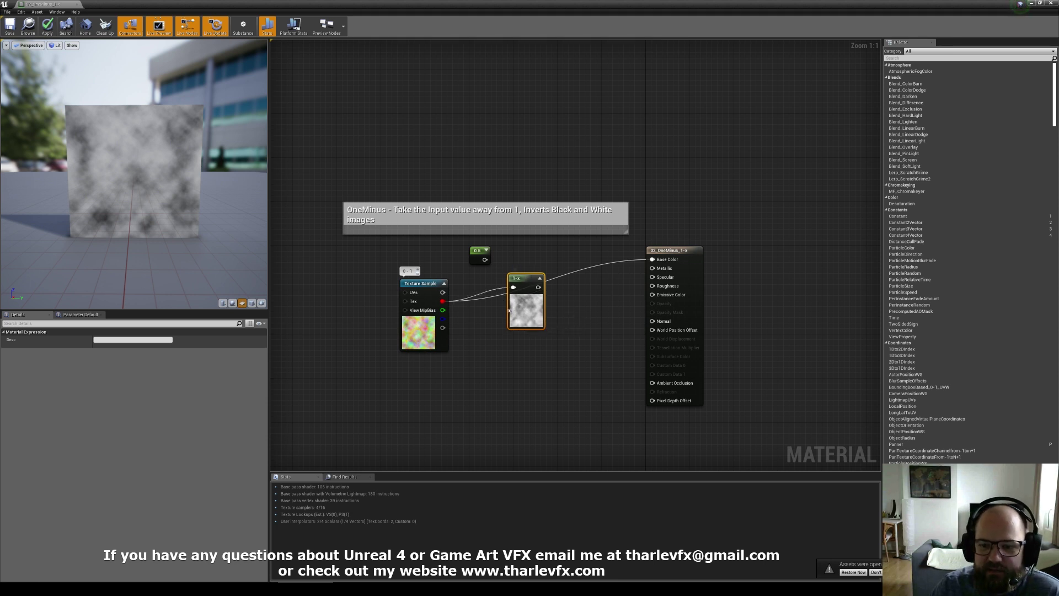
pyautogui.click(558, 301)
pyautogui.moveTo(659, 261); pyautogui.dragTo(659, 260)
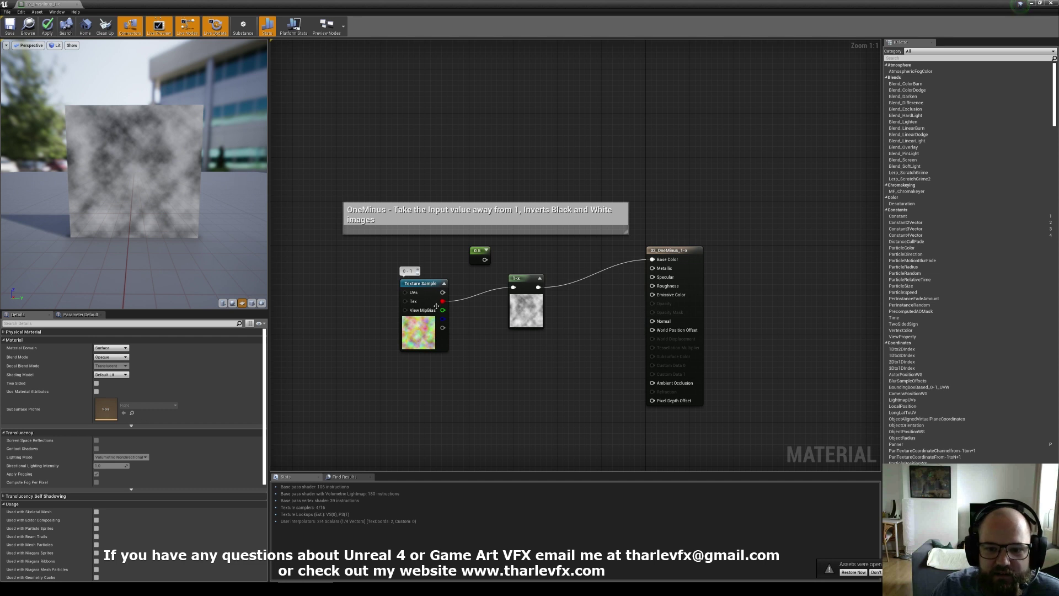
pyautogui.moveTo(442, 301); pyautogui.dragTo(652, 259)
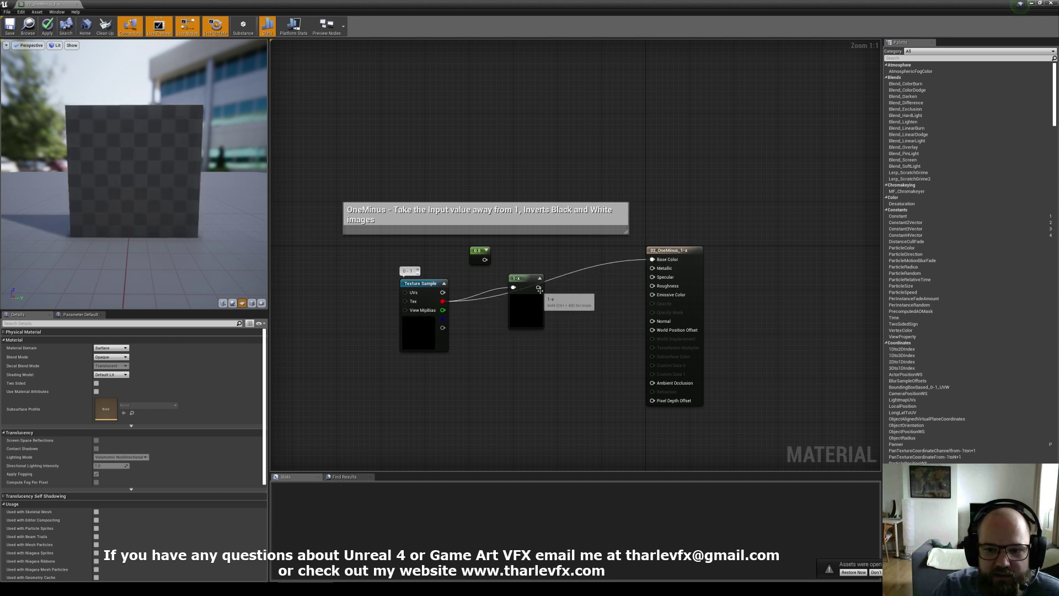
pyautogui.moveTo(538, 288); pyautogui.dragTo(653, 259)
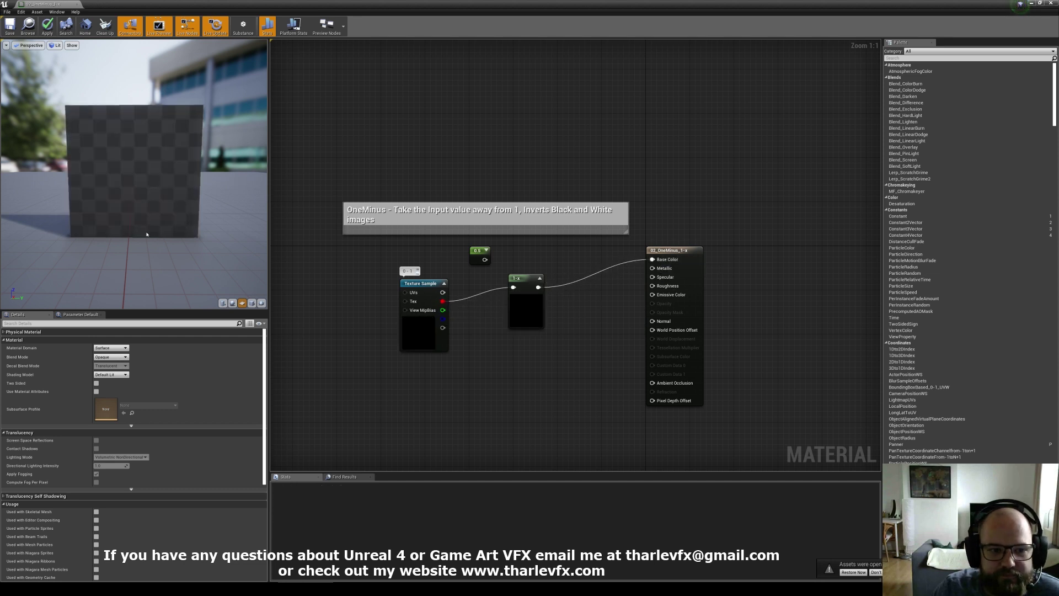
# Lower the 1-x node a little more and set its description to "0 - 1"
pyautogui.moveTo(544, 328); pyautogui.dragTo(537, 338)
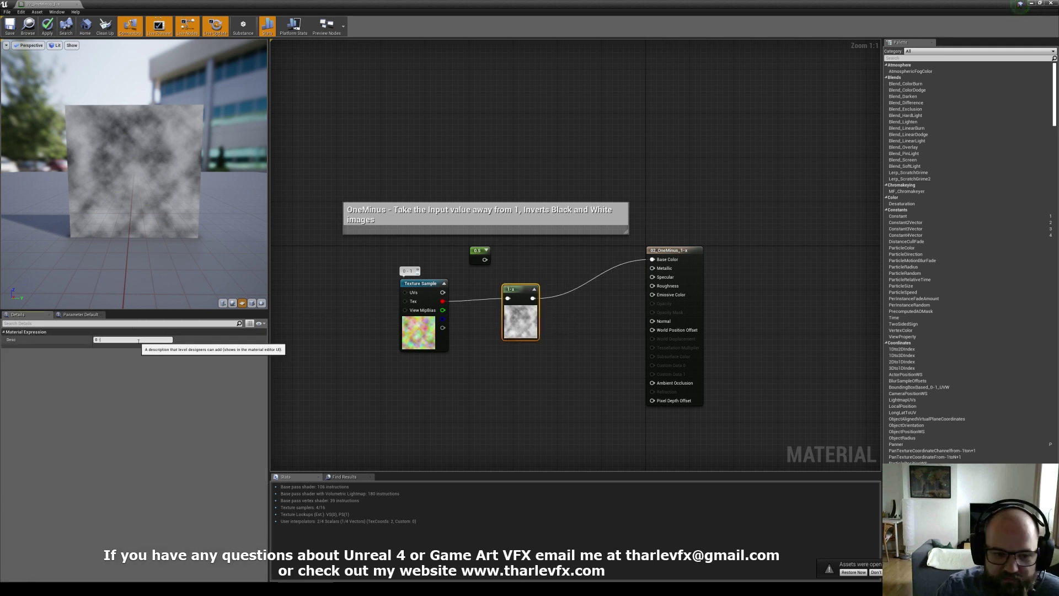
pyautogui.press('Return')
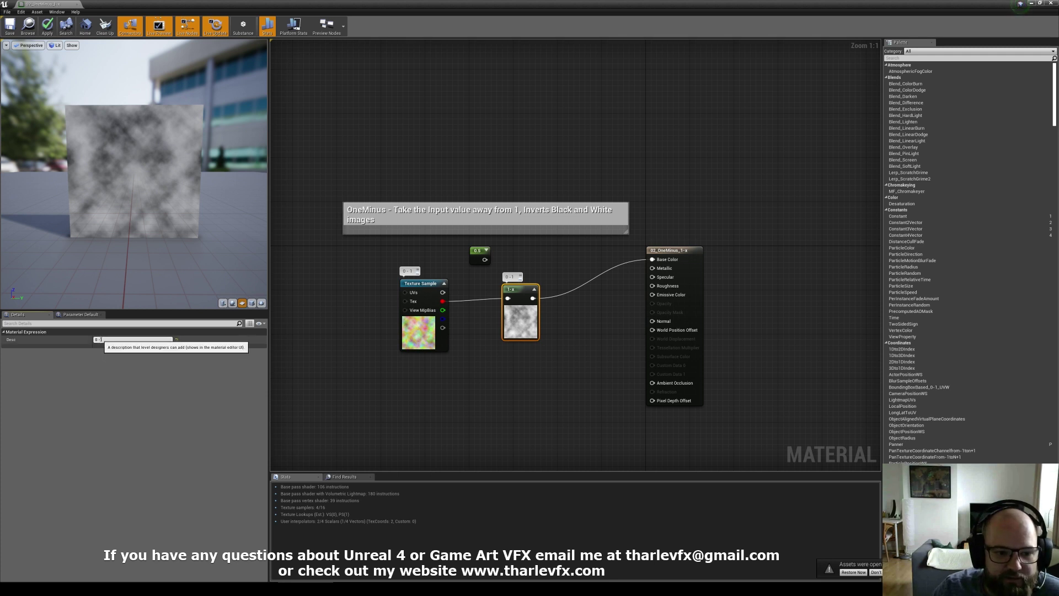
pyautogui.click(457, 386)
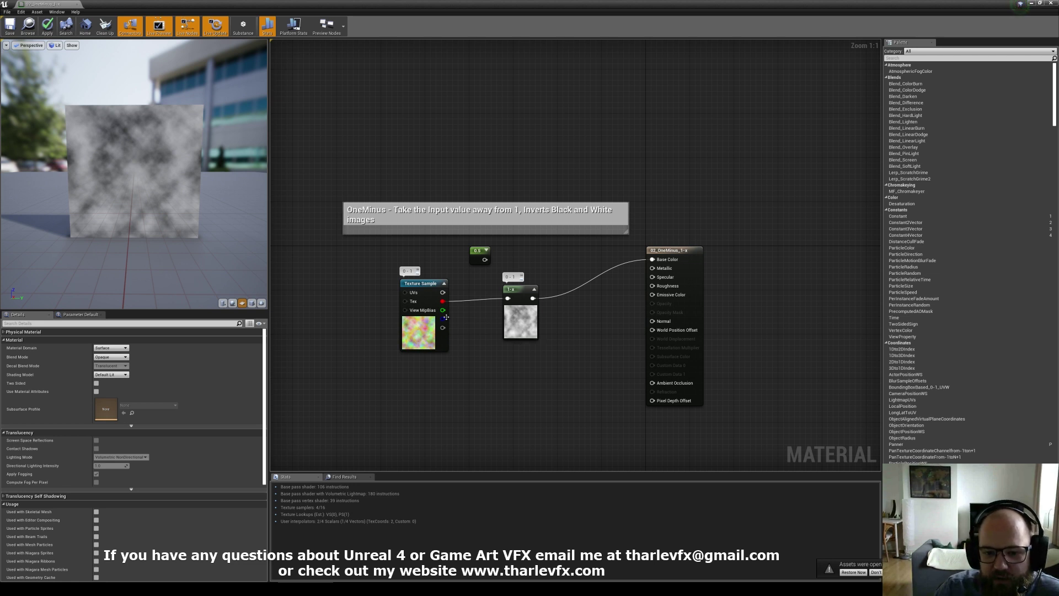
pyautogui.moveTo(585, 376); pyautogui.dragTo(371, 270)
pyautogui.click(362, 261)
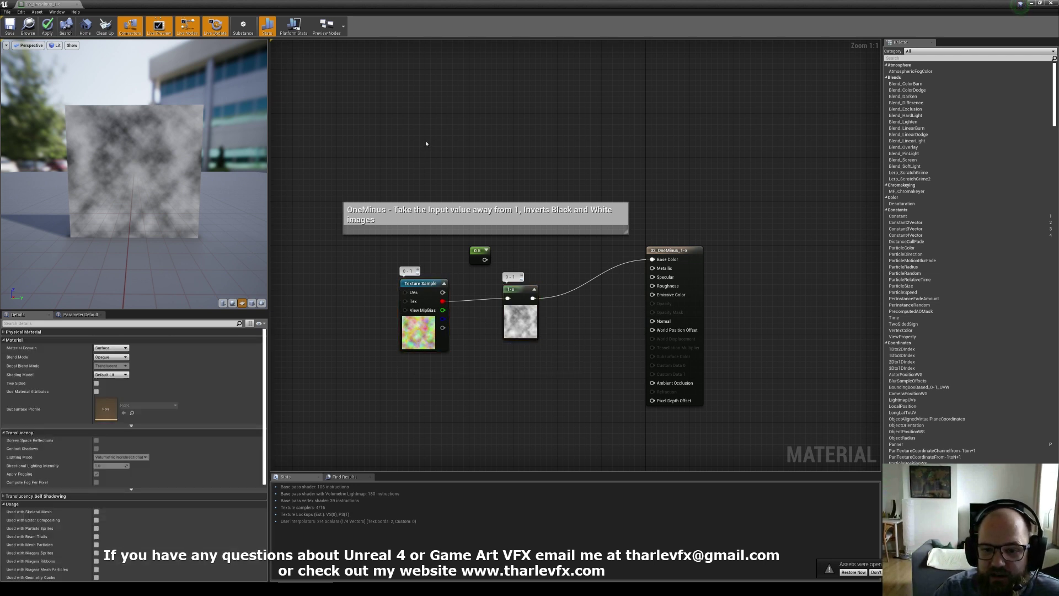
# Close the 02_OneMinus_1-x material without applying its changes, and open the 03_Power material
pyautogui.moveTo(426, 143); pyautogui.dragTo(430, 156, button='right')
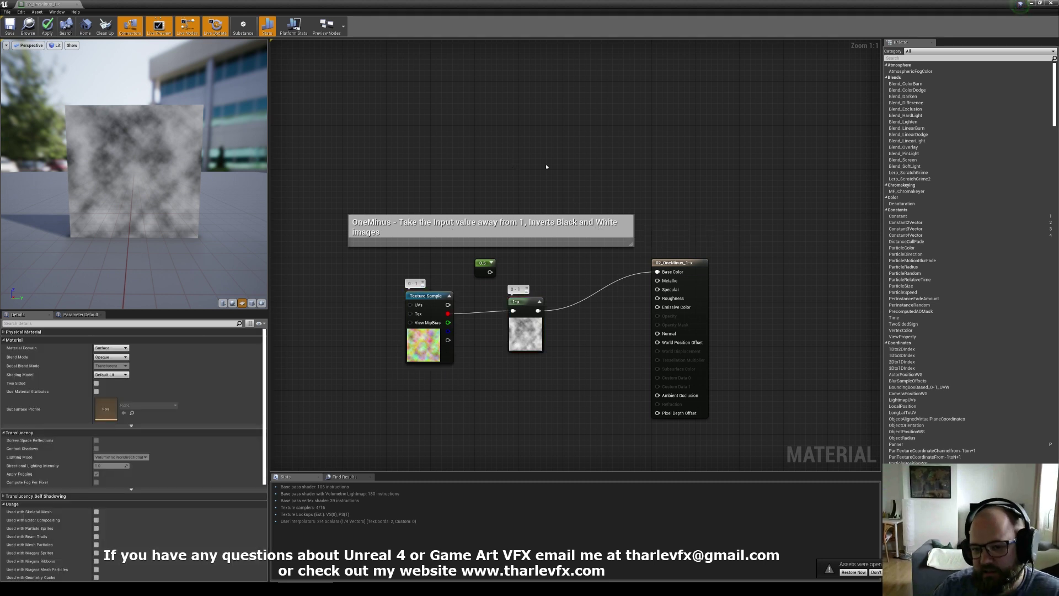
pyautogui.moveTo(402, 125); pyautogui.dragTo(445, 121, button='right')
pyautogui.click(60, 4)
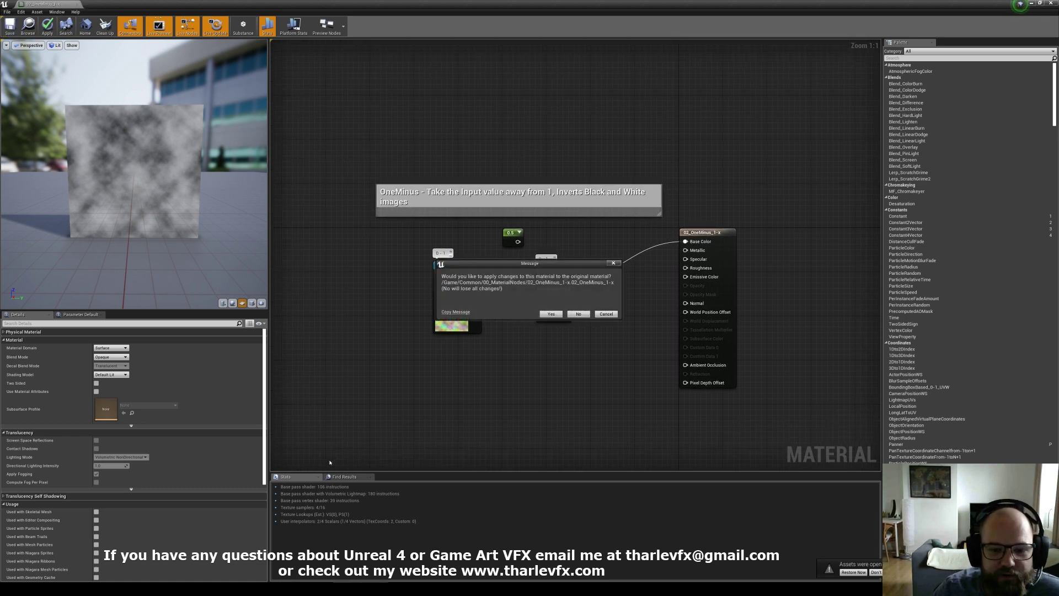
pyautogui.click(578, 314)
pyautogui.doubleClick(255, 471)
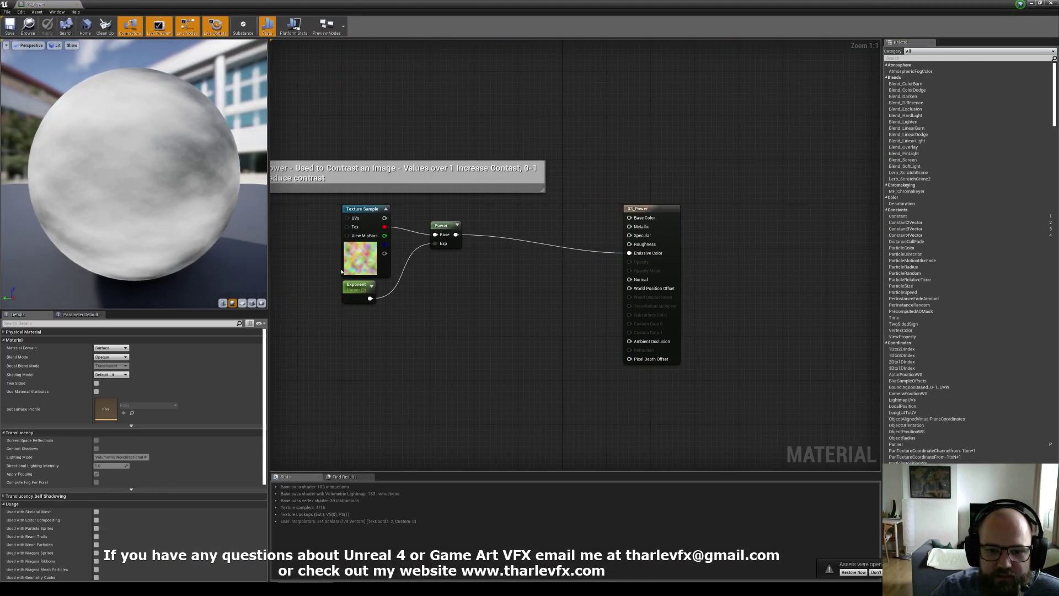
# Switch the 03_Power material's preview mesh to a plane
pyautogui.click(242, 303)
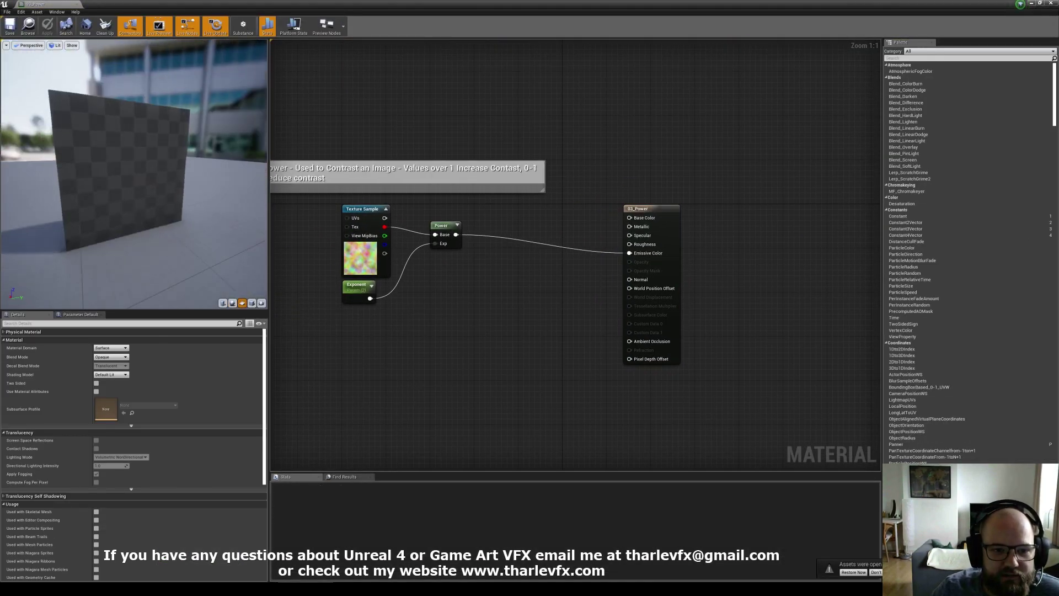
pyautogui.moveTo(165, 157); pyautogui.dragTo(119, 144)
pyautogui.click(439, 228)
pyautogui.click(428, 312)
pyautogui.moveTo(355, 345); pyautogui.dragTo(401, 308, button='right')
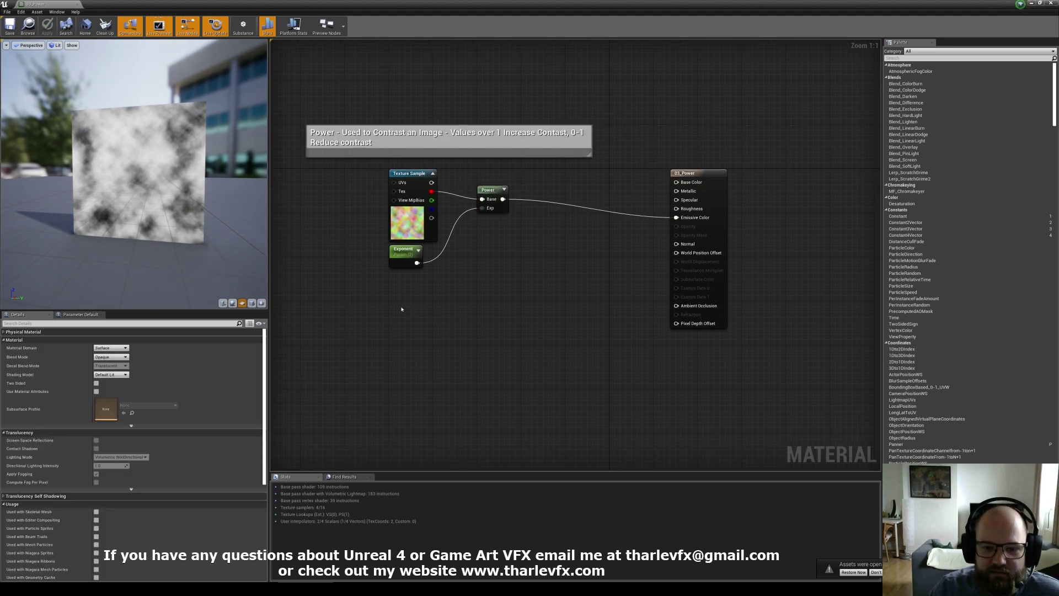
# Add a Constant node with value 2 below the Exponent parameter and duplicate it
pyautogui.click(391, 282)
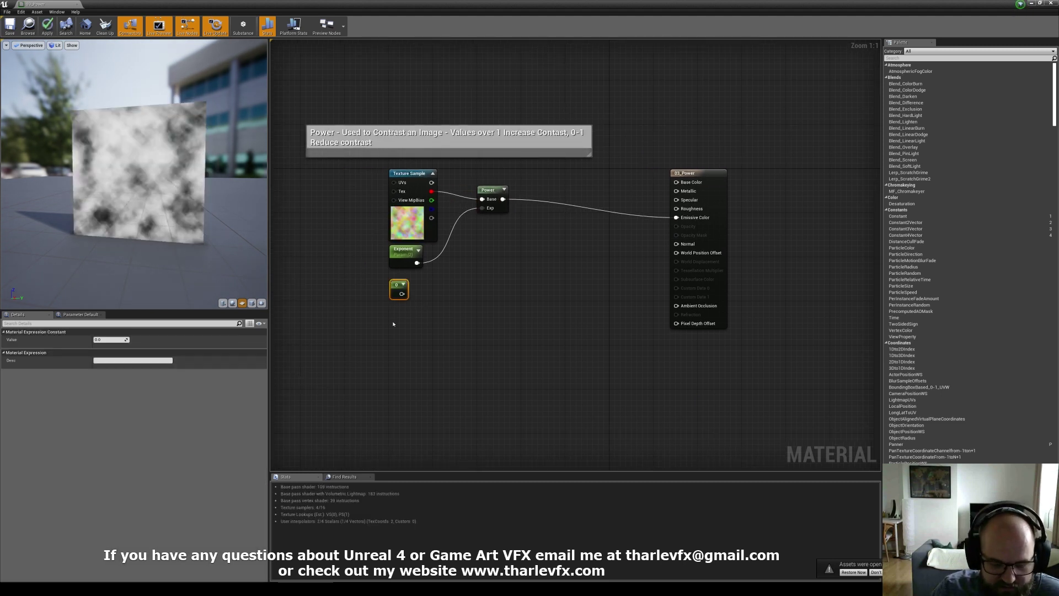
pyautogui.click(109, 339)
pyautogui.write('2')
pyautogui.press('Return')
pyautogui.hotkey('ctrl', 'w')
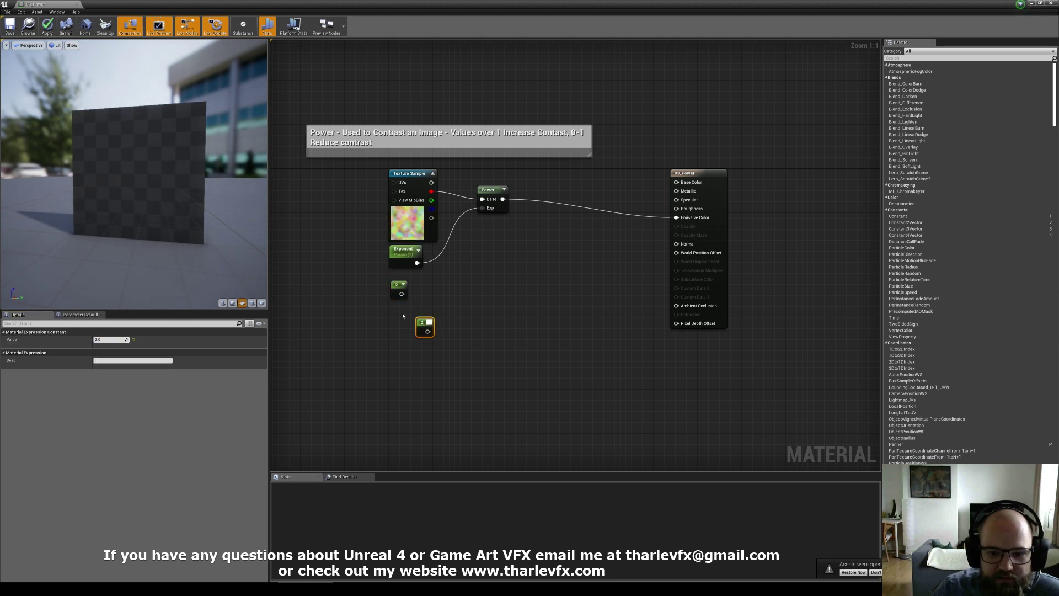
# Create a Multiply node fed by the two constants of 2, and arrange the constants beside its A and B inputs
pyautogui.moveTo(421, 320); pyautogui.dragTo(444, 320)
pyautogui.write('multiply')
pyautogui.press('Return')
pyautogui.moveTo(445, 332); pyautogui.dragTo(390, 281)
pyautogui.moveTo(396, 286); pyautogui.dragTo(406, 328)
pyautogui.click(501, 274)
# Show the Multiply result through a DebugScalarValues node wired into Emissive Color, and move the material's result node further from it
pyautogui.moveTo(473, 353); pyautogui.dragTo(498, 287)
pyautogui.write('debug')
pyautogui.press('Return')
pyautogui.moveTo(630, 297); pyautogui.dragTo(689, 218)
pyautogui.click(653, 189)
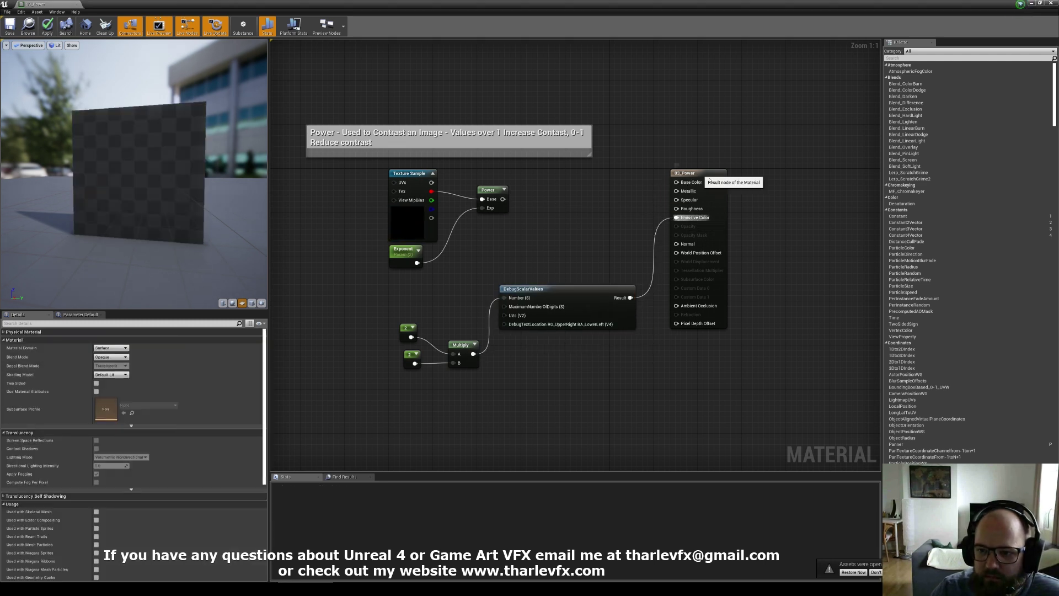
pyautogui.moveTo(698, 172); pyautogui.dragTo(736, 244)
pyautogui.click(579, 358)
pyautogui.moveTo(531, 385); pyautogui.dragTo(416, 331, button='right')
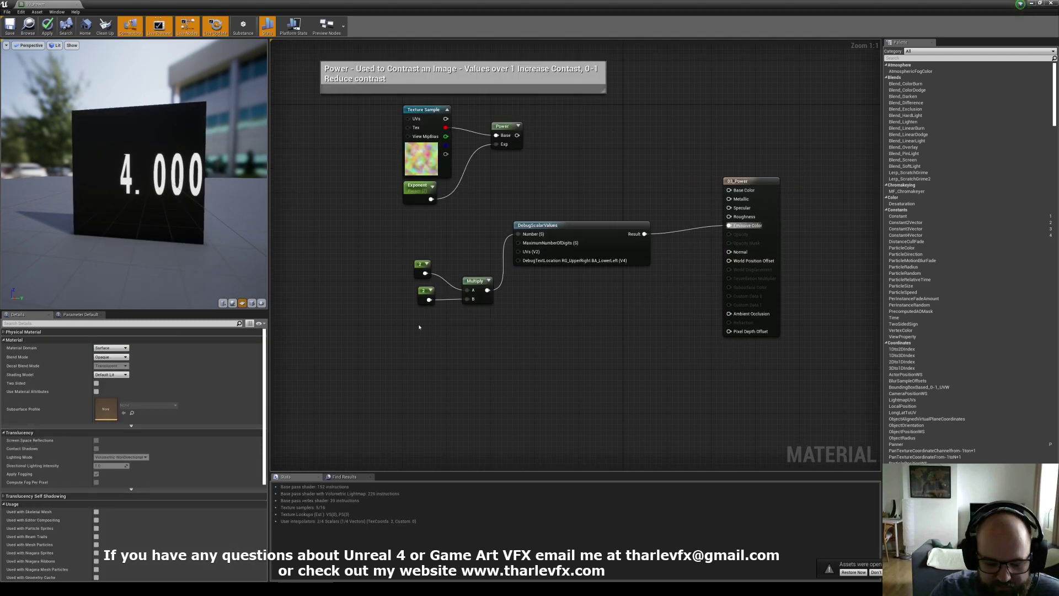
# Duplicate the two constants of 2 below the Multiply group and feed them into a new Power node's Base and Exp
pyautogui.hotkey('ctrl', 'd')
pyautogui.moveTo(411, 270); pyautogui.dragTo(457, 342)
pyautogui.click(428, 337)
pyautogui.write('pwoer')
pyautogui.press('BackSpace')
pyautogui.press('BackSpace')
pyautogui.press('BackSpace')
pyautogui.press('BackSpace')
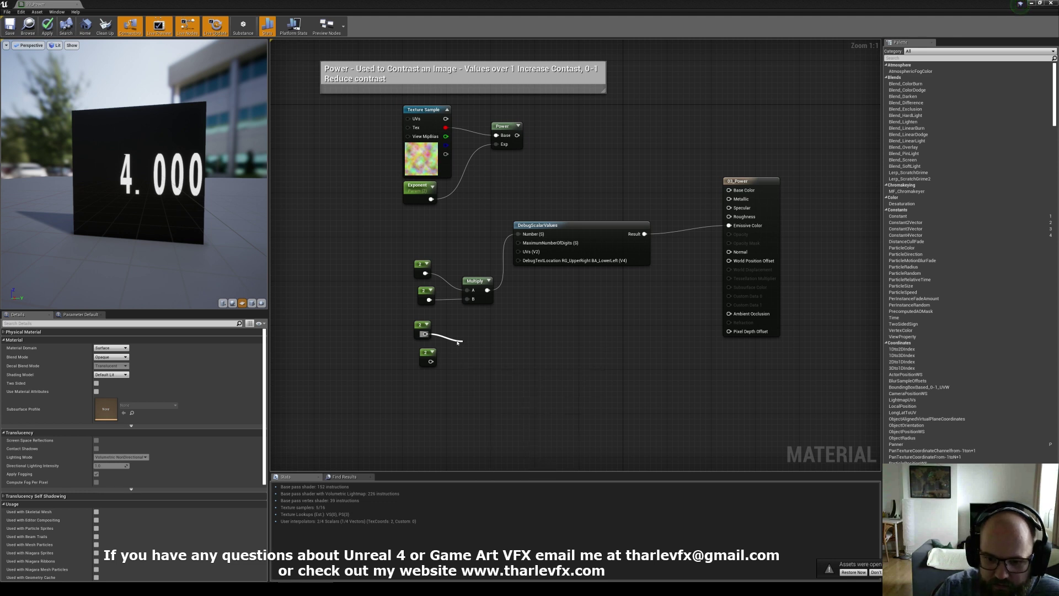
pyautogui.write('ower')
pyautogui.press('Return')
# Connect the new Power node's output to the DebugScalarValues number input, and space out the debug node and the Power constants
pyautogui.moveTo(431, 361); pyautogui.dragTo(526, 235)
pyautogui.click(546, 214)
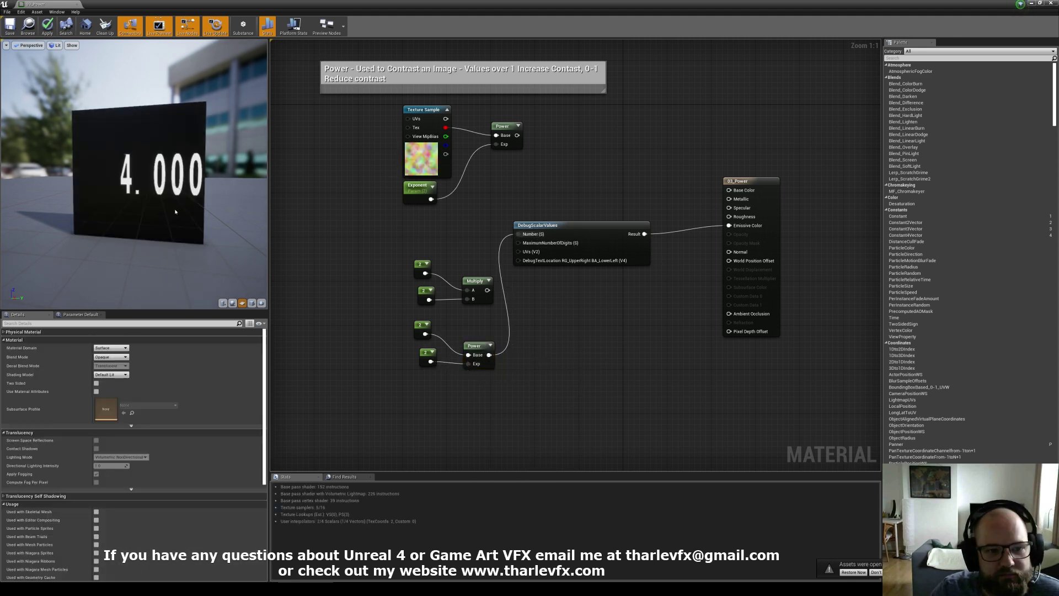
pyautogui.moveTo(613, 226); pyautogui.dragTo(629, 226)
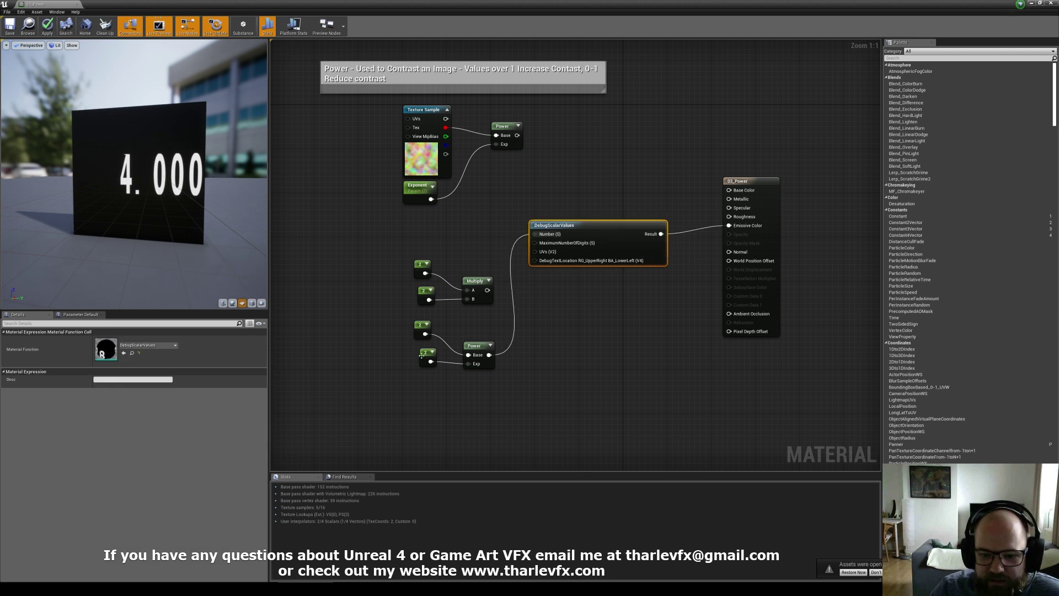
pyautogui.moveTo(422, 355); pyautogui.dragTo(411, 367)
pyautogui.moveTo(420, 325); pyautogui.dragTo(416, 336)
pyautogui.click(394, 302)
# Move the Multiply node and its two constants closer beneath the Exponent parameter
pyautogui.moveTo(423, 290); pyautogui.dragTo(462, 271)
pyautogui.click(441, 311)
pyautogui.click(480, 306)
pyautogui.moveTo(490, 308); pyautogui.dragTo(383, 253)
pyautogui.click(444, 264)
pyautogui.moveTo(472, 277); pyautogui.dragTo(439, 240)
# Duplicate the Multiply node and one constant, chain the copy after the first Multiply, and feed its output into DebugScalarValues
pyautogui.keyDown('ctrl'); pyautogui.click(374, 251); pyautogui.keyUp('ctrl')
pyautogui.hotkey('ctrl', 'w')
pyautogui.click(467, 286)
pyautogui.moveTo(431, 280); pyautogui.dragTo(437, 286)
pyautogui.moveTo(371, 278); pyautogui.dragTo(377, 283)
pyautogui.click(472, 276)
pyautogui.moveTo(534, 234); pyautogui.dragTo(439, 273)
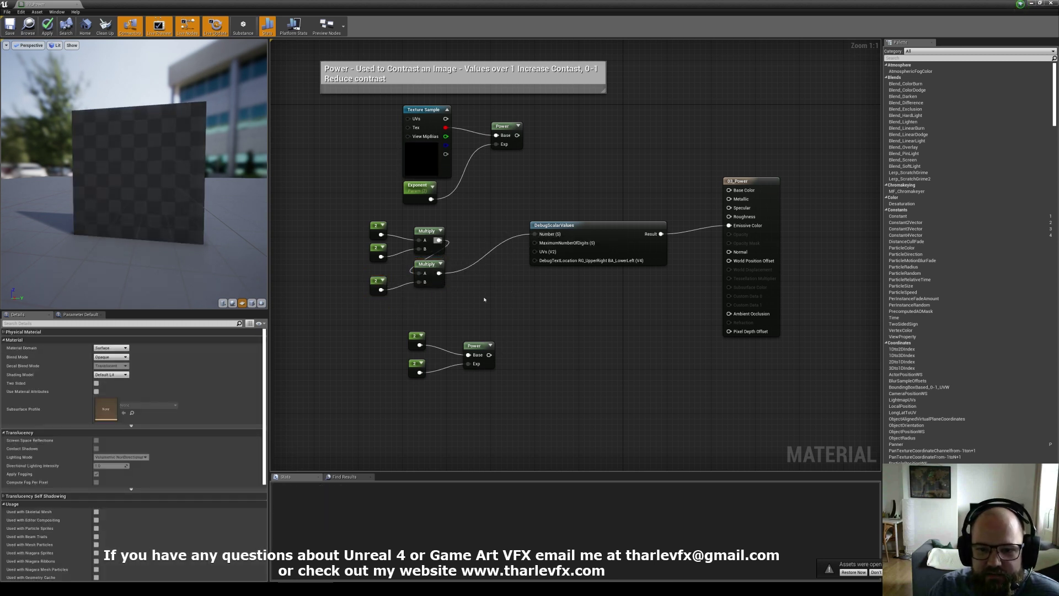
# Set the lower Power node's exponent constant to 3 and connect that Power output to the DebugScalarValues number input
pyautogui.click(418, 366)
pyautogui.moveTo(113, 339); pyautogui.dragTo(196, 331)
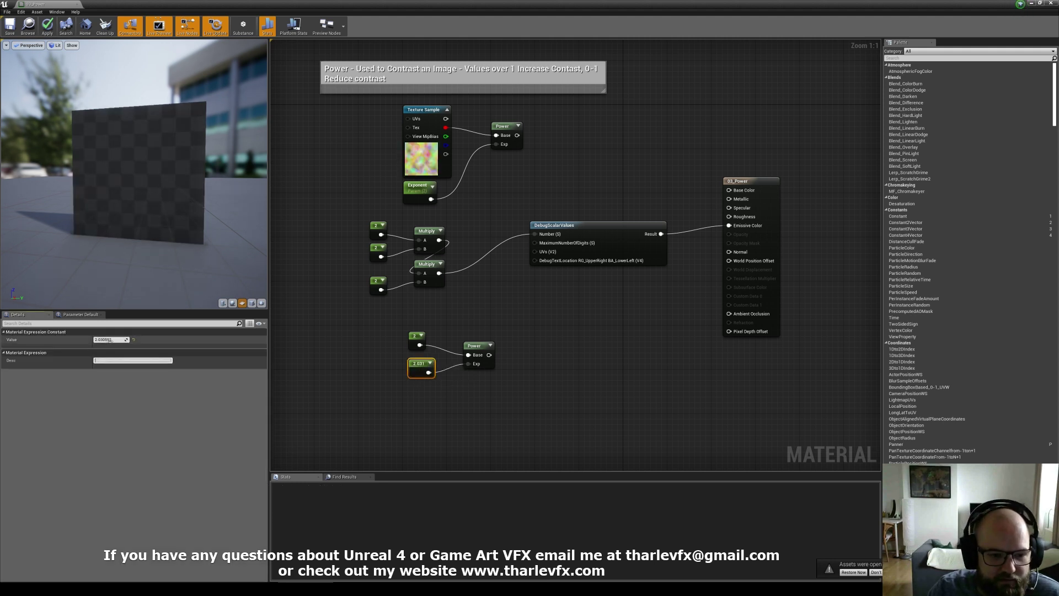
pyautogui.click(111, 340)
pyautogui.write('3')
pyautogui.press('Return')
pyautogui.click(519, 307)
pyautogui.moveTo(488, 354); pyautogui.dragTo(535, 234)
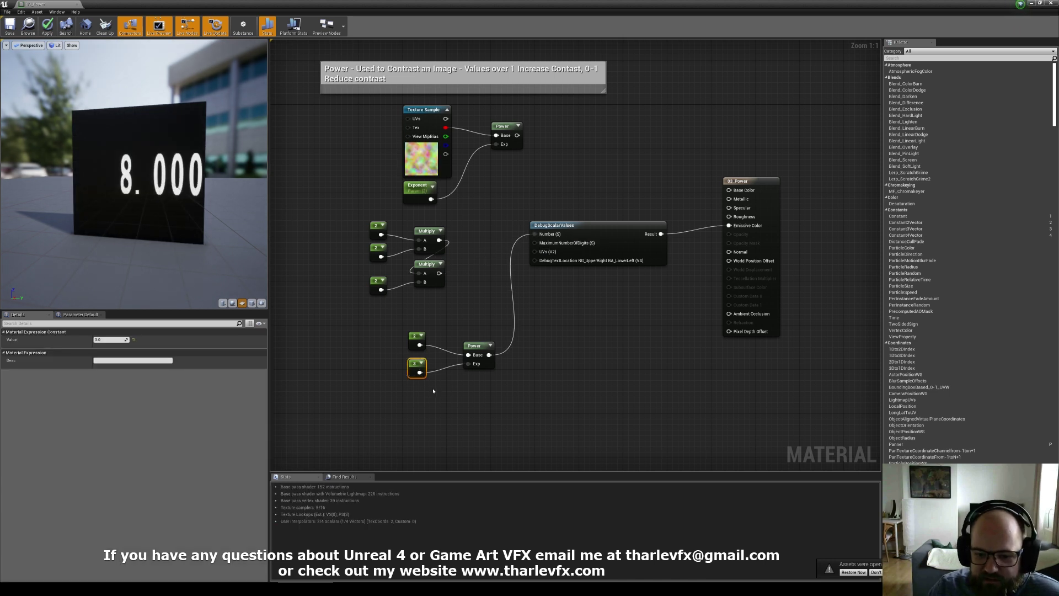
# Move the middle constant of the chained Multiply nodes slightly lower to even out the spacing
pyautogui.click(342, 219)
pyautogui.moveTo(405, 314); pyautogui.dragTo(406, 314)
pyautogui.moveTo(340, 218); pyautogui.dragTo(423, 308)
pyautogui.click(342, 290)
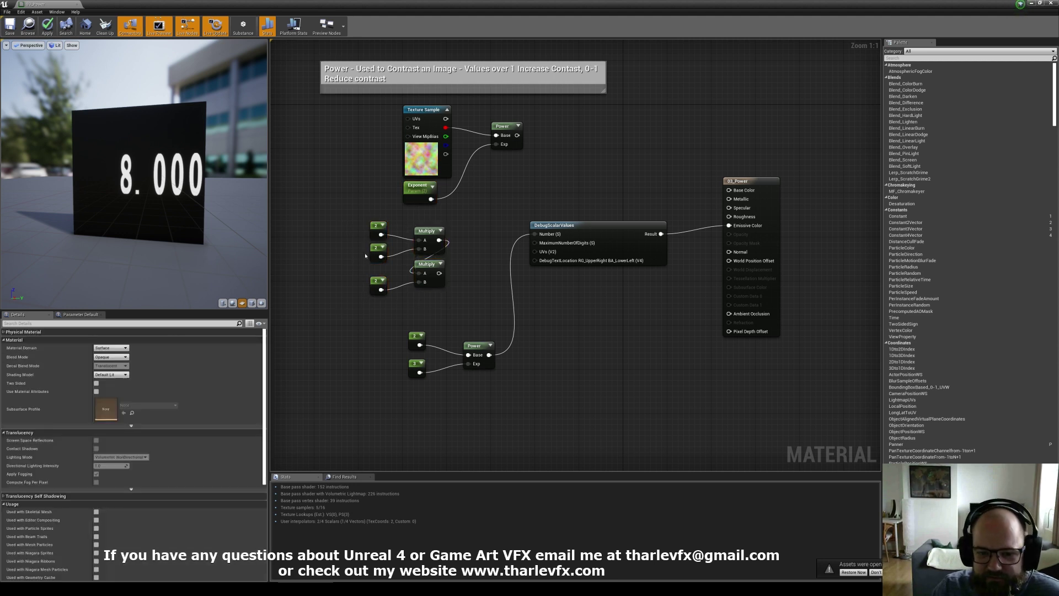
pyautogui.moveTo(376, 248); pyautogui.dragTo(375, 253)
pyautogui.moveTo(460, 301); pyautogui.dragTo(337, 225)
pyautogui.click(336, 225)
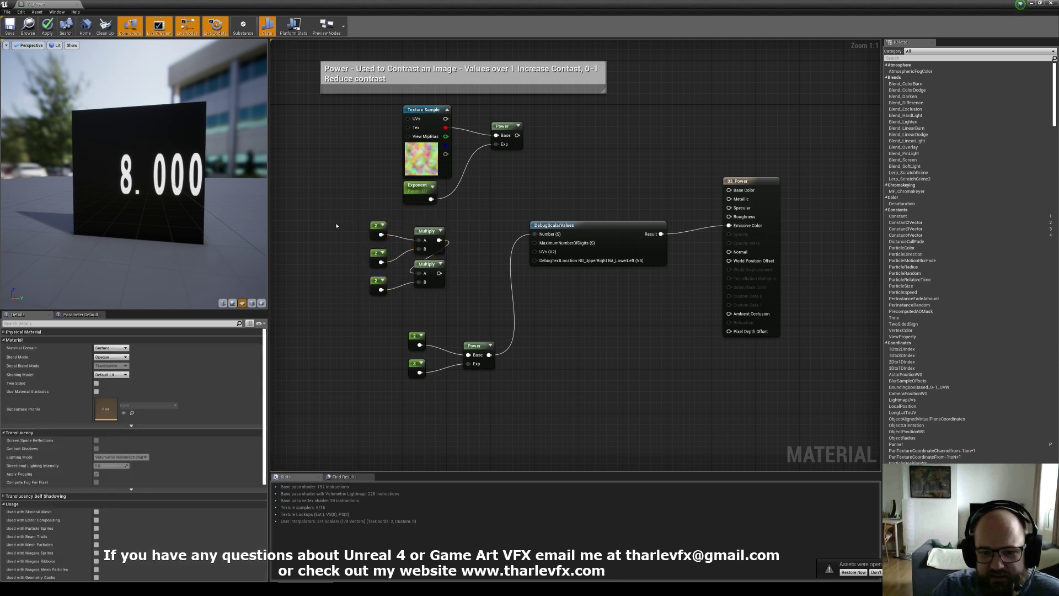
# Set the lower Power node's exponent constant to 10 and move the Power group away from the Multiply chain
pyautogui.click(410, 364)
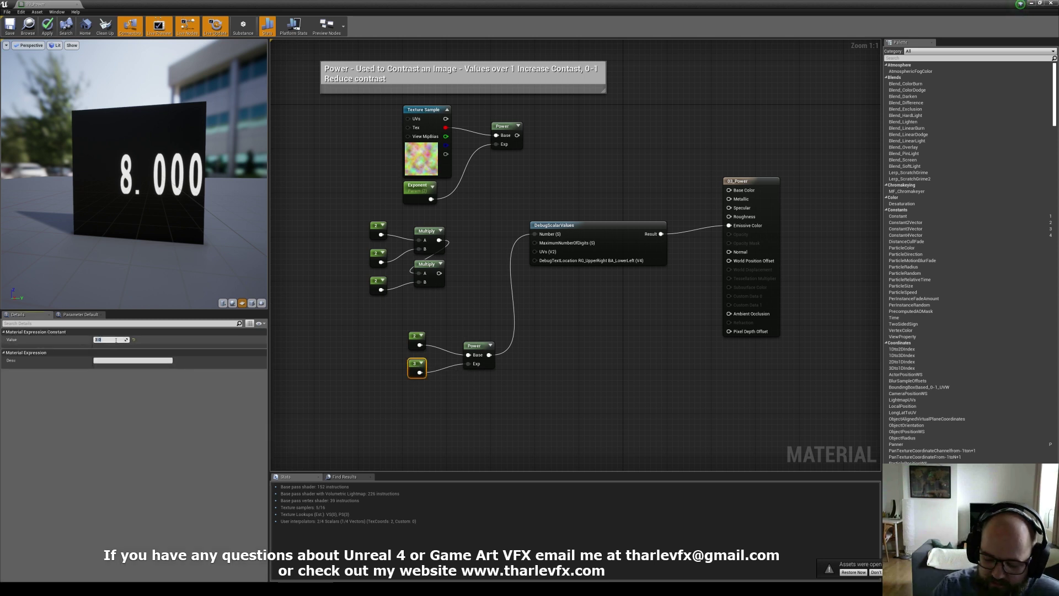
pyautogui.write('10')
pyautogui.press('Return')
pyautogui.moveTo(547, 402); pyautogui.dragTo(395, 325)
pyautogui.moveTo(454, 356); pyautogui.dragTo(553, 374)
# Duplicate the chained Multiply nodes and their constants repeatedly to extend the chain
pyautogui.moveTo(455, 322); pyautogui.dragTo(364, 253)
pyautogui.hotkey('ctrl', 'w')
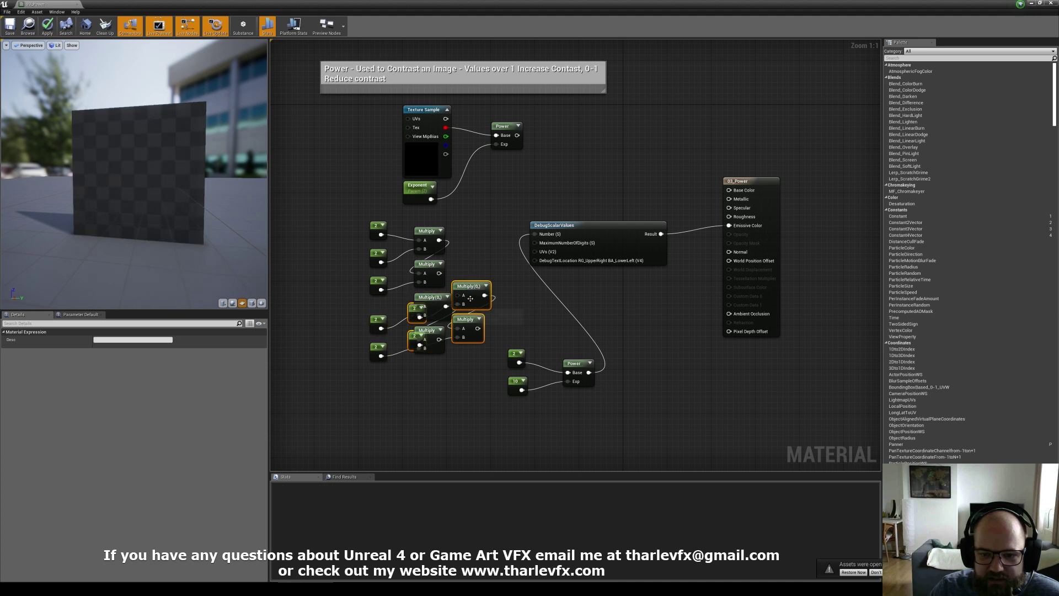
pyautogui.hotkey('ctrl', 'w')
# Delete every chained Multiply node and constant below the first Multiply and its two constants
pyautogui.click(477, 449)
pyautogui.moveTo(476, 447); pyautogui.dragTo(331, 274)
pyautogui.press('Delete')
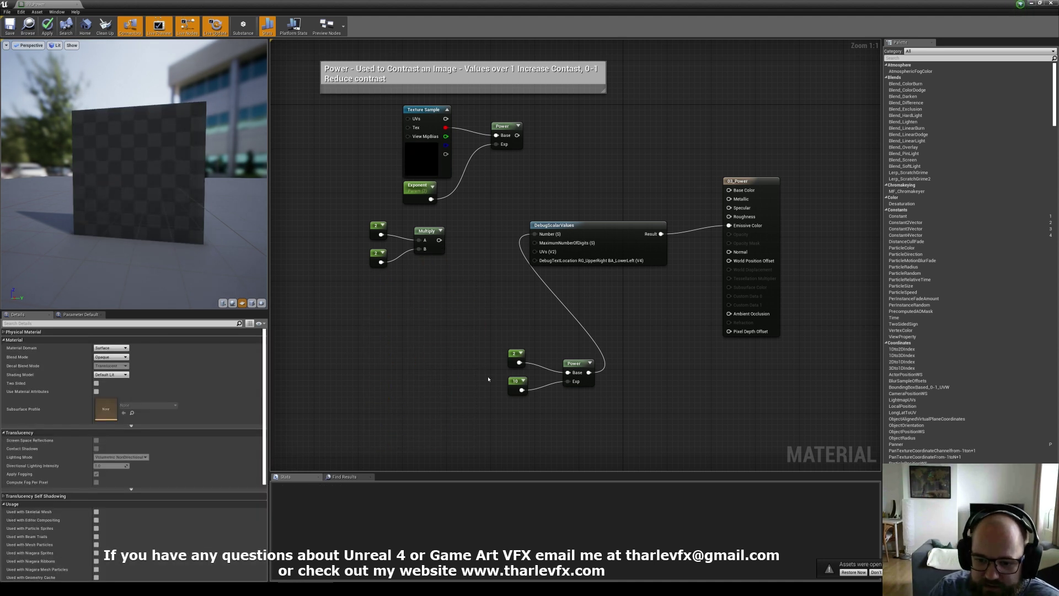
# Move the lower Power group back under the Multiply group, and delete that Power node with its two constants
pyautogui.moveTo(499, 342); pyautogui.dragTo(601, 397)
pyautogui.moveTo(573, 364); pyautogui.dragTo(447, 320)
pyautogui.click(430, 343)
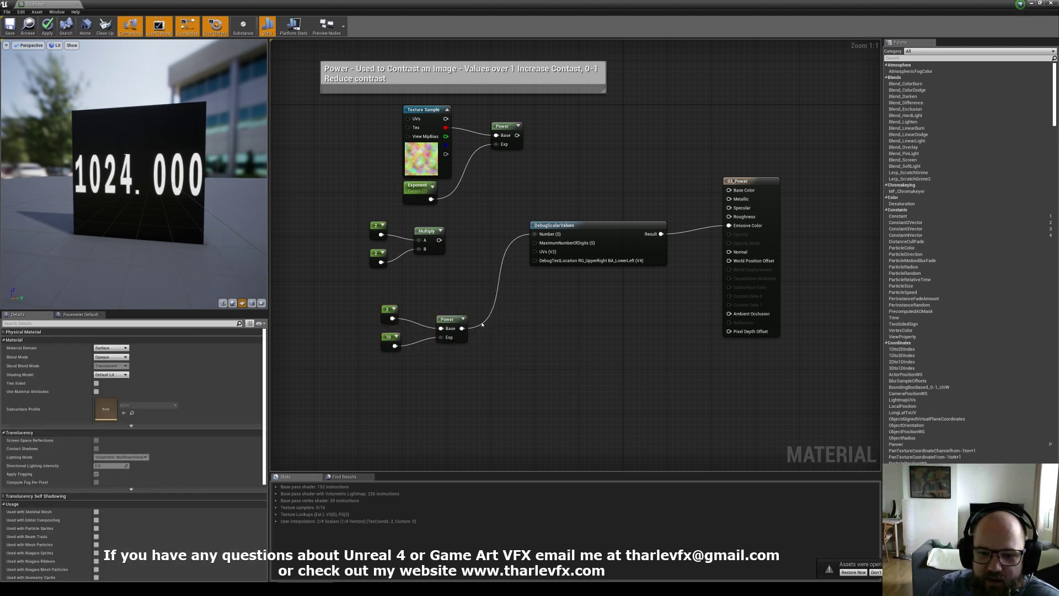
pyautogui.moveTo(360, 291); pyautogui.dragTo(485, 358)
pyautogui.press('Delete')
# Set both constants of the Multiply node to 0.1 and connect its output to the DebugScalarValues number input
pyautogui.click(377, 227)
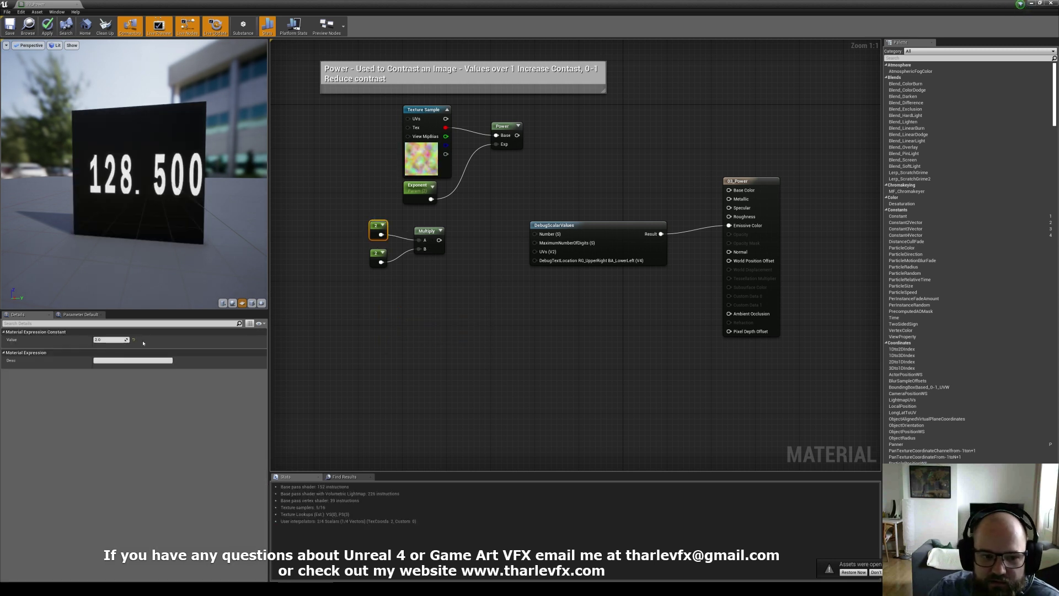
pyautogui.click(110, 339)
pyautogui.write('0.1')
pyautogui.press('Return')
pyautogui.click(379, 255)
pyautogui.click(114, 338)
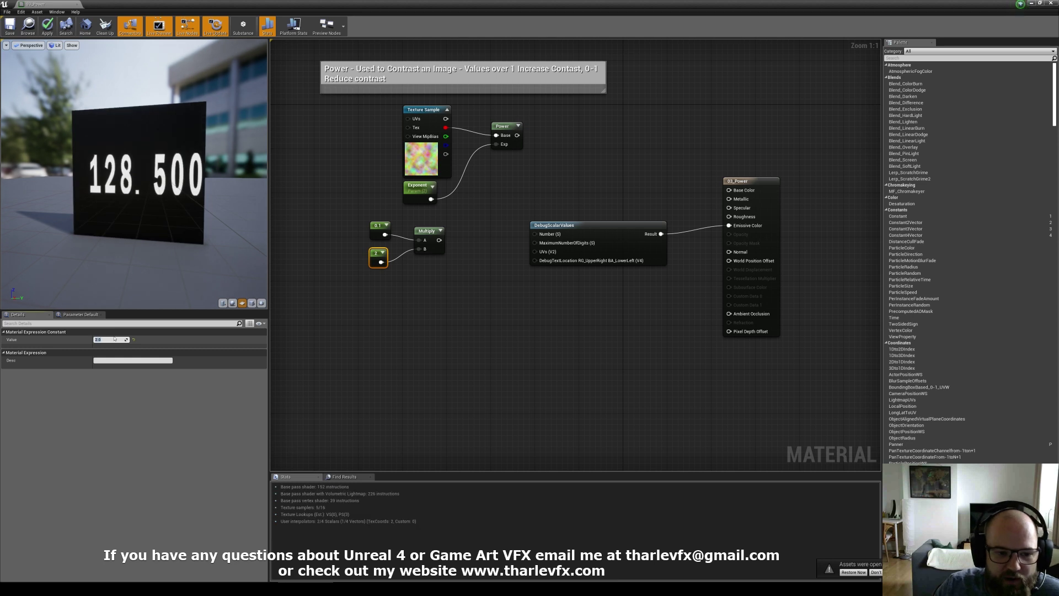
pyautogui.write('0.1')
pyautogui.press('Return')
pyautogui.moveTo(534, 234); pyautogui.dragTo(438, 240)
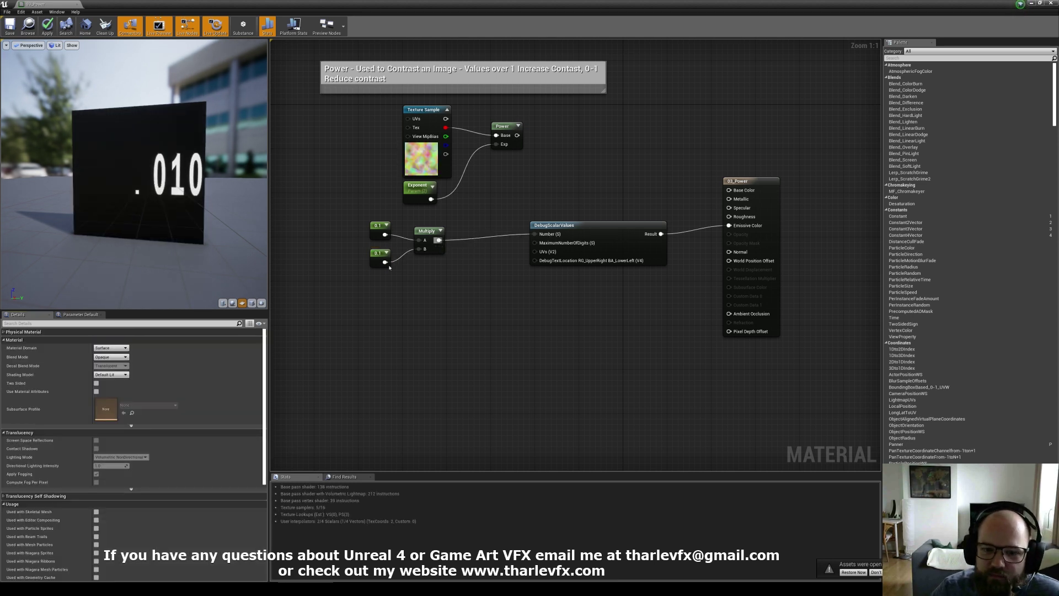
# Copy the Multiply node with its two 0.1 constants and place the copy directly below the original group
pyautogui.moveTo(449, 289); pyautogui.dragTo(365, 216)
pyautogui.hotkey('ctrl', 'c')
pyautogui.hotkey('ctrl', 'v')
pyautogui.moveTo(430, 285); pyautogui.dragTo(424, 286)
# Set both constants of the lower Multiply to 0.9 and connect its output to the DebugScalarValues number input
pyautogui.click(380, 283)
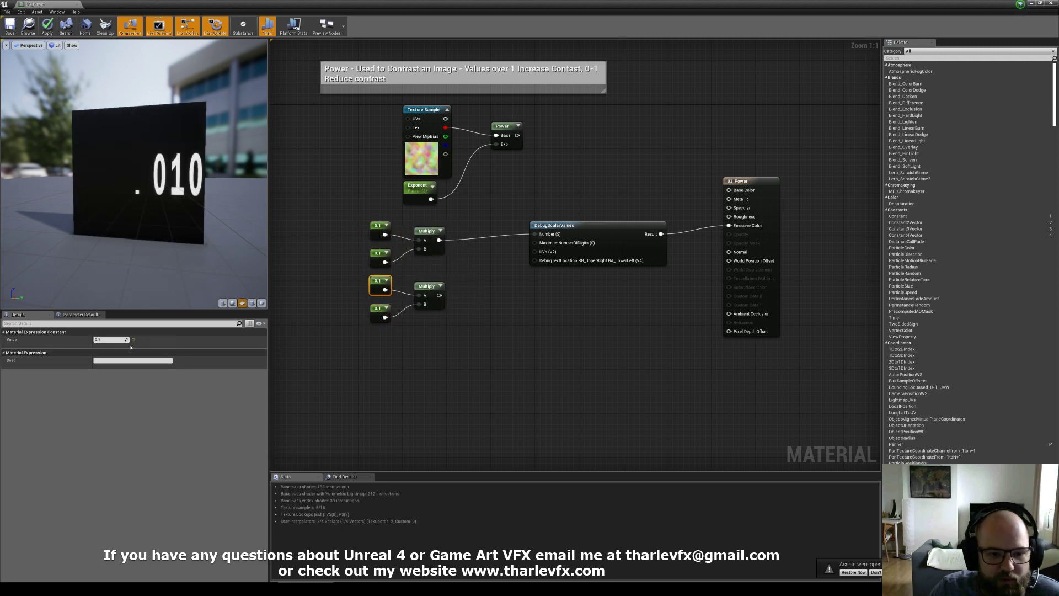
pyautogui.click(124, 340)
pyautogui.write('0.9')
pyautogui.press('Return')
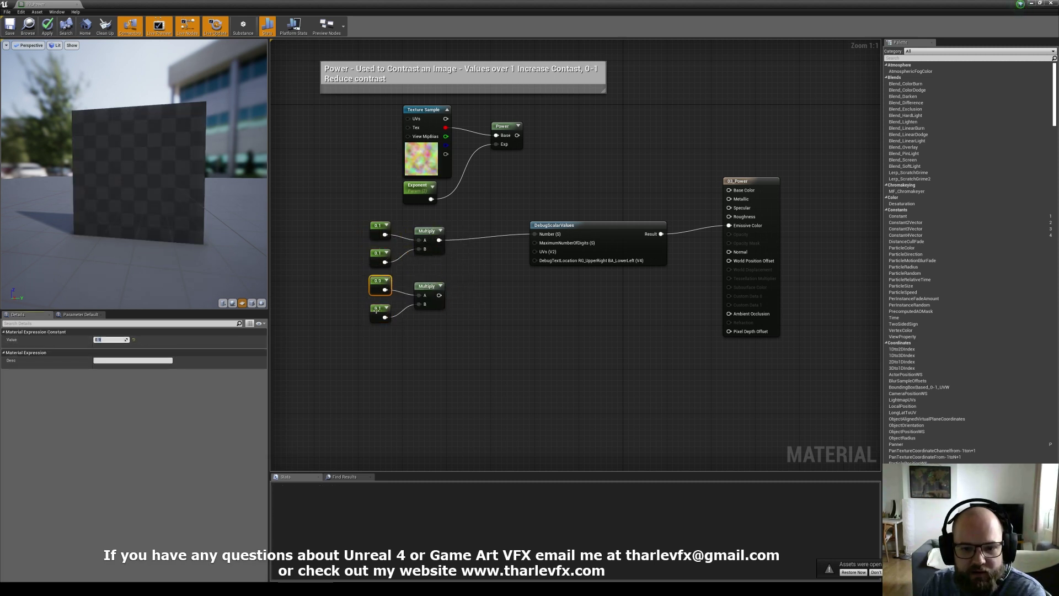
pyautogui.click(380, 312)
pyautogui.click(123, 340)
pyautogui.write('0.9')
pyautogui.press('Return')
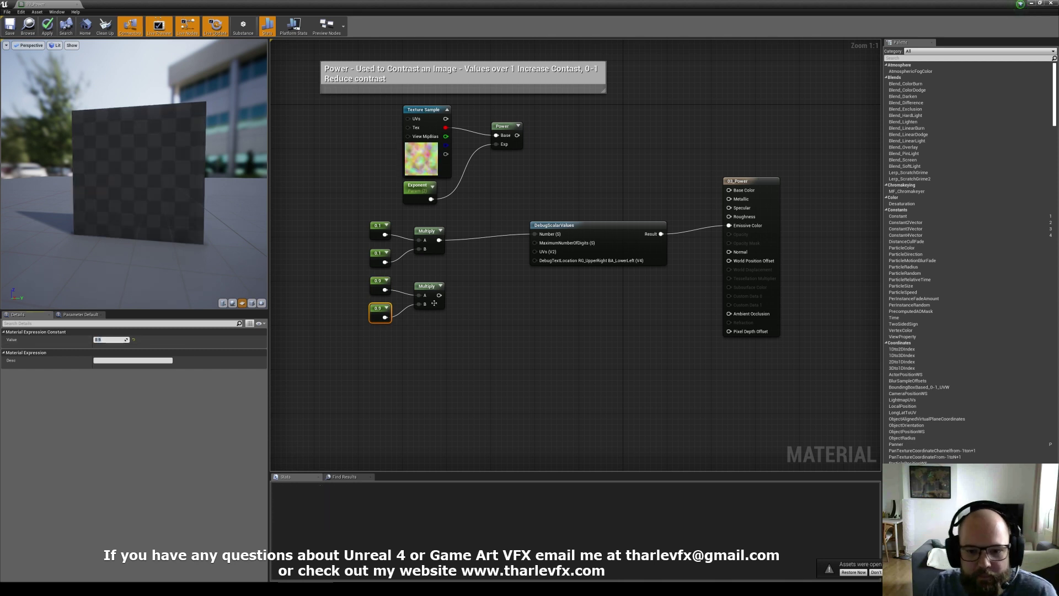
pyautogui.moveTo(439, 295); pyautogui.dragTo(544, 235)
pyautogui.click(496, 198)
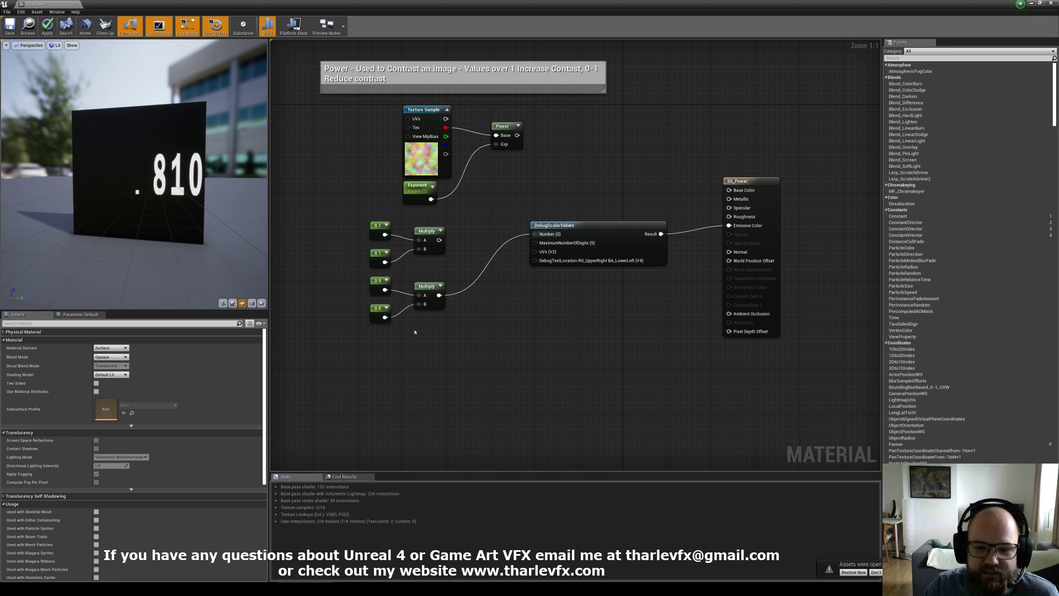
# Move the 0.9 Multiply group slightly lower and check the constants of both Multiply groups
pyautogui.moveTo(462, 333); pyautogui.dragTo(351, 221)
pyautogui.click(448, 271)
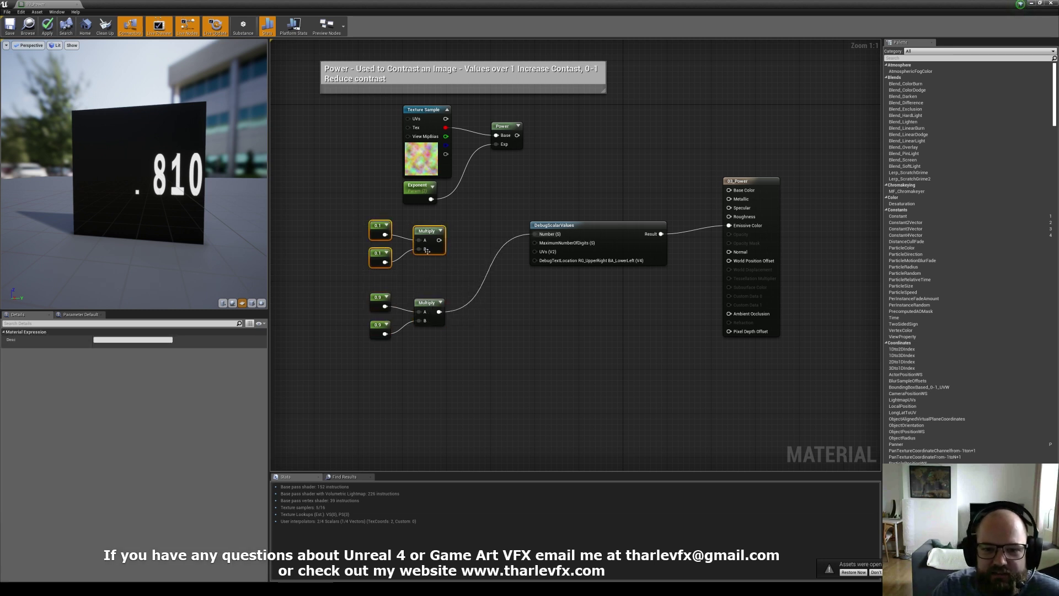
pyautogui.click(371, 257)
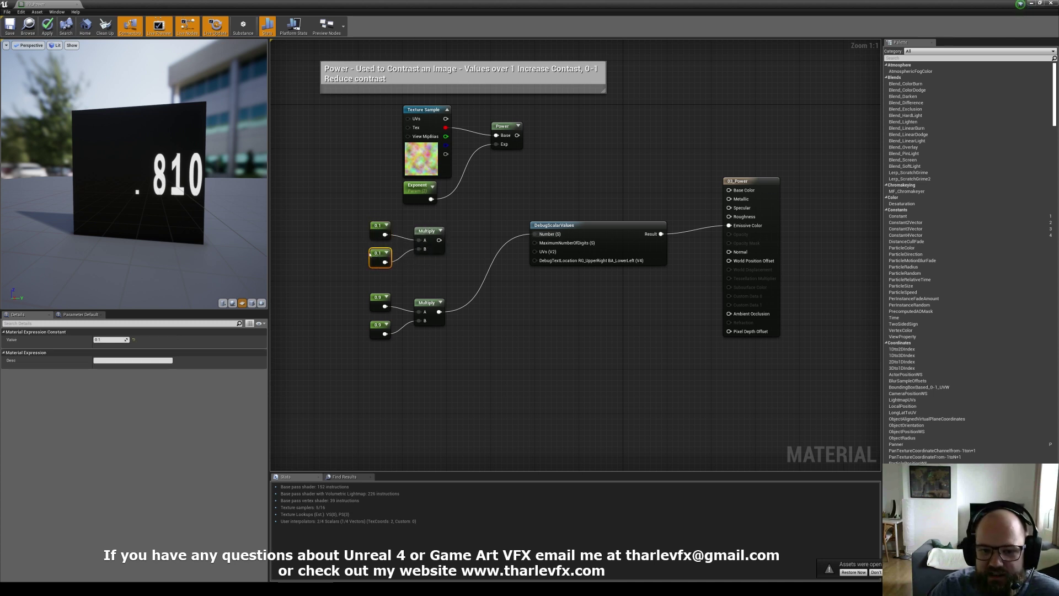
pyautogui.click(376, 229)
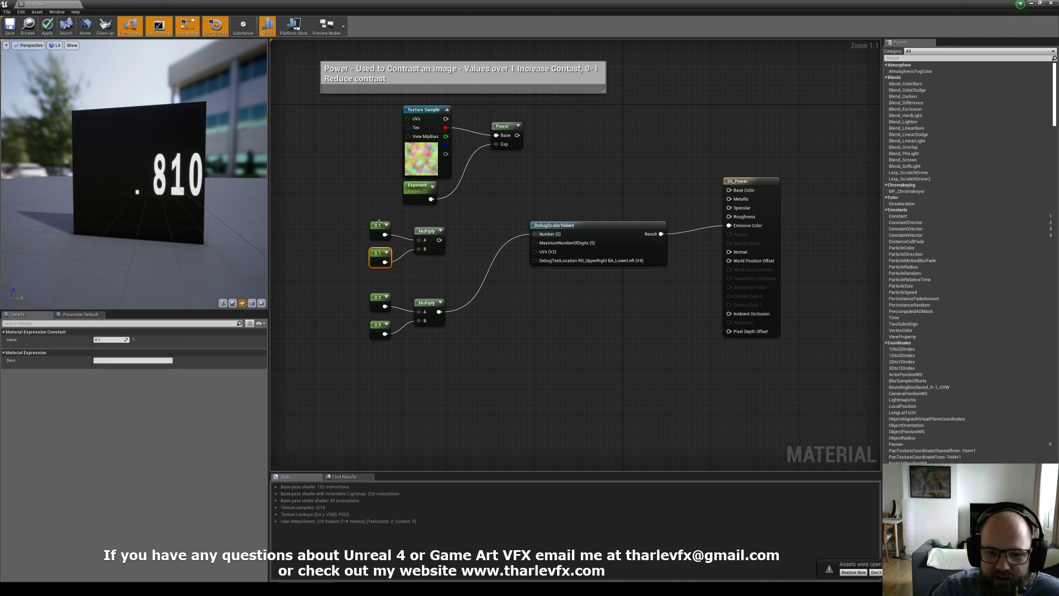
pyautogui.click(376, 257)
pyautogui.click(377, 300)
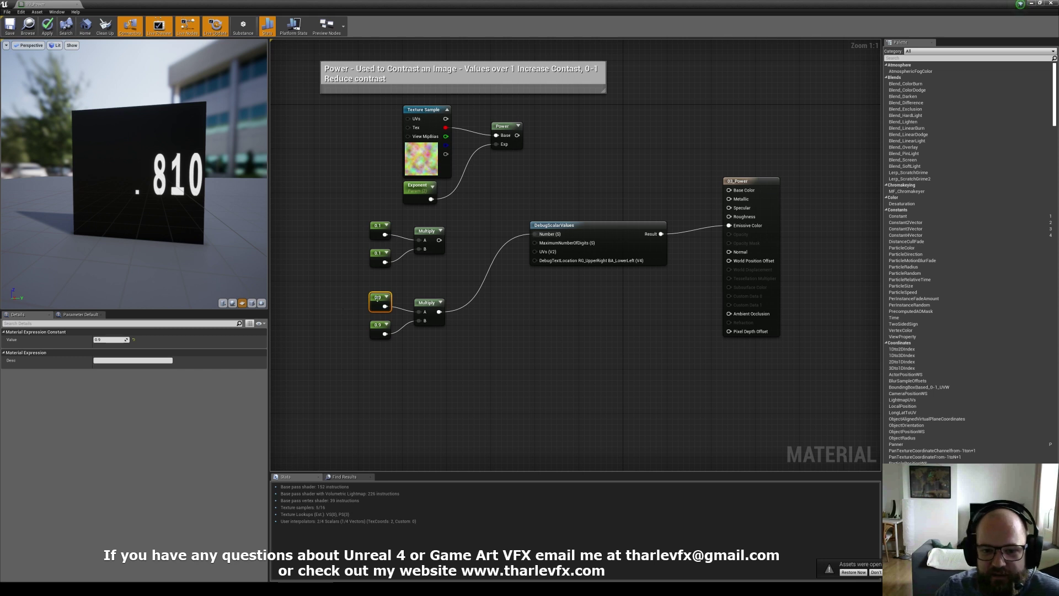
pyautogui.click(400, 294)
# Switch the DebugScalarValues number input to the 0.1 Multiply and back to the 0.9 Multiply to compare results
pyautogui.moveTo(534, 234); pyautogui.dragTo(439, 240)
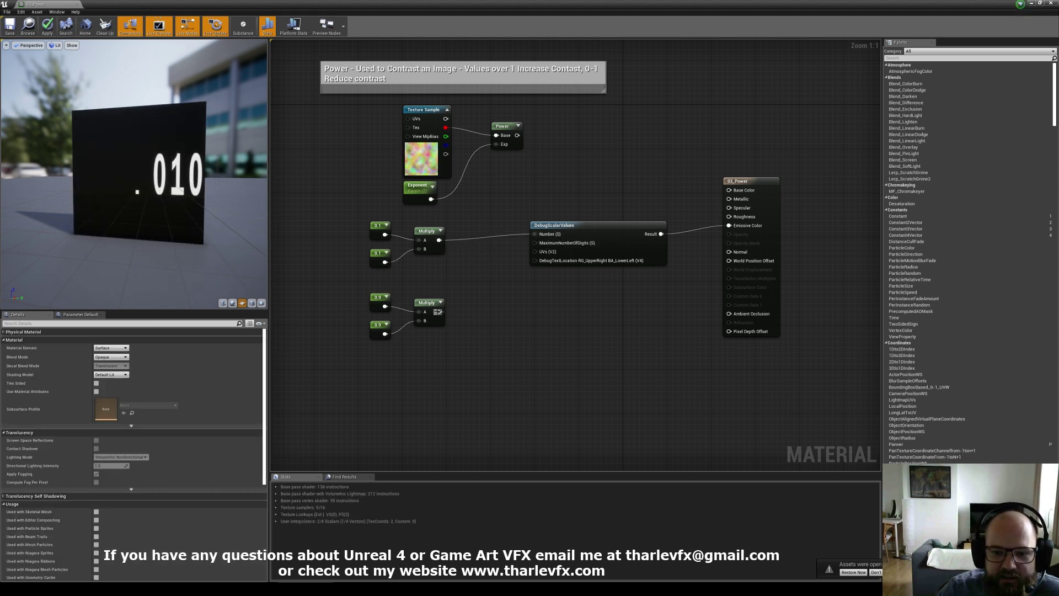
pyautogui.keyDown('ctrl'); pyautogui.moveTo(439, 240); pyautogui.dragTo(439, 312); pyautogui.keyUp('ctrl')
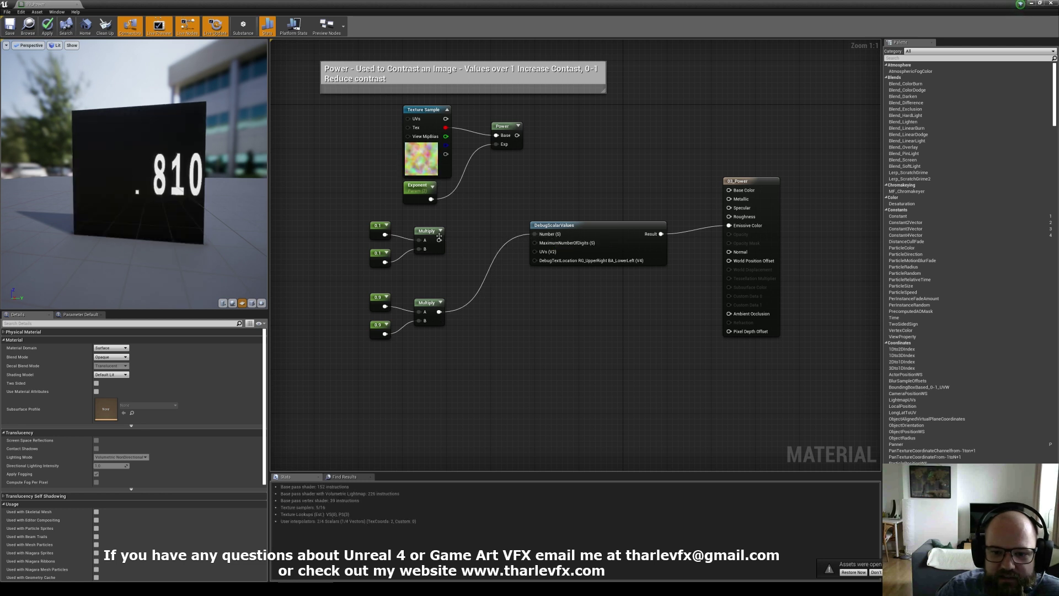
# Connect the texture's Power node to Emissive Color and set the Texture Sample's description to "0 - 1"
pyautogui.moveTo(517, 135); pyautogui.dragTo(734, 225)
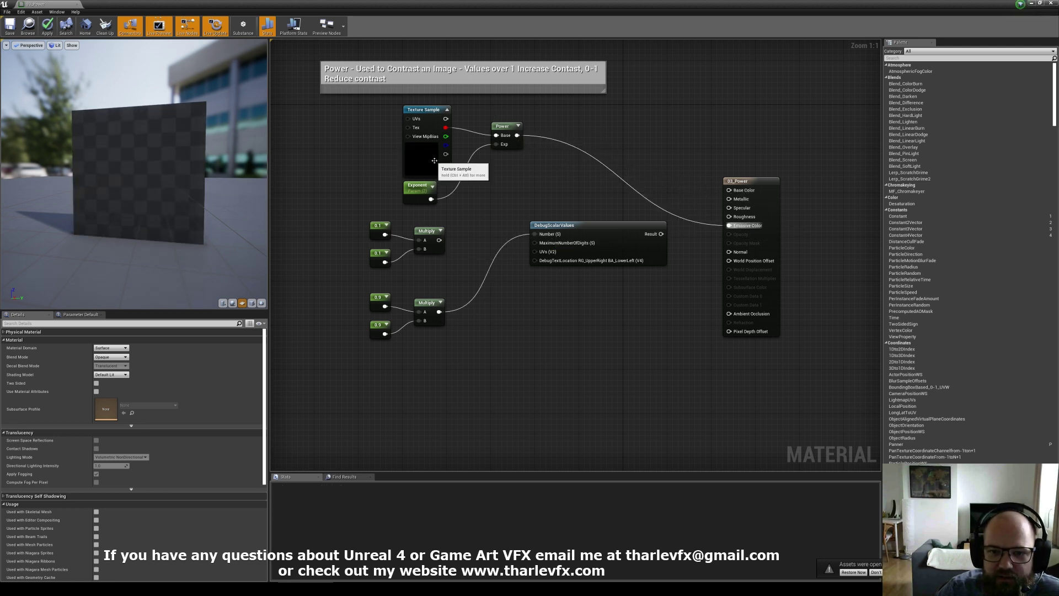
pyautogui.click(419, 189)
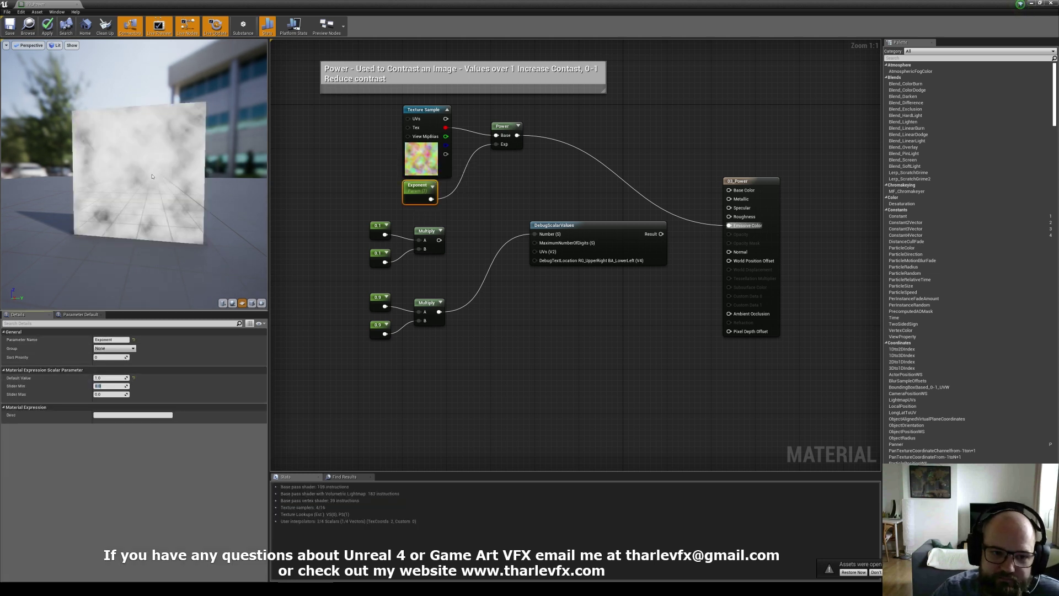
pyautogui.click(417, 164)
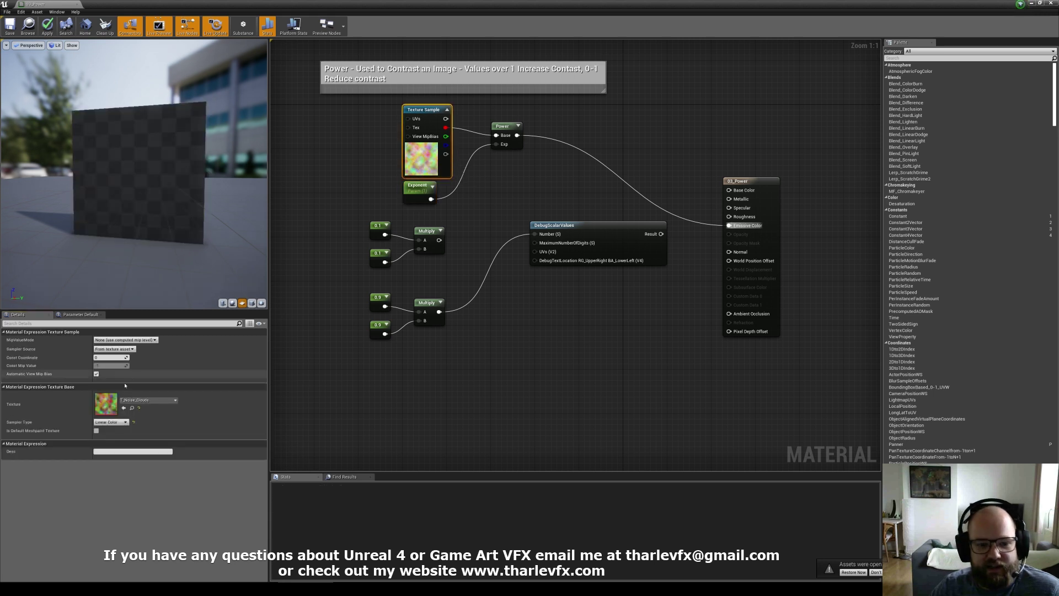
pyautogui.click(121, 451)
pyautogui.write('0 - 1')
pyautogui.press('Return')
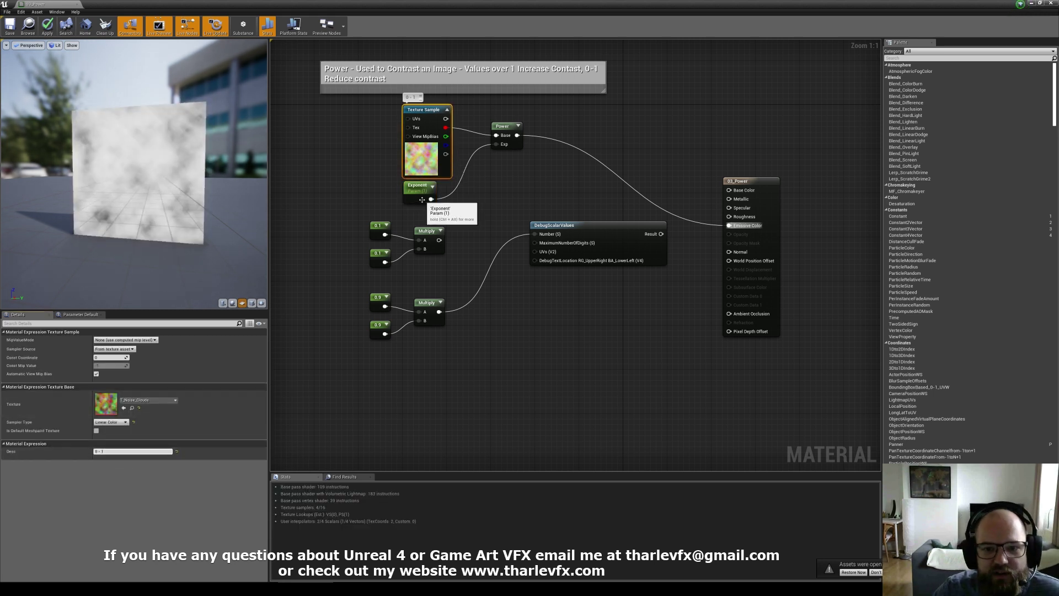
# Highlight the 0.1 Multiply group and the 0.9 Multiply group in turn to compare their nodes
pyautogui.moveTo(344, 251); pyautogui.dragTo(401, 231)
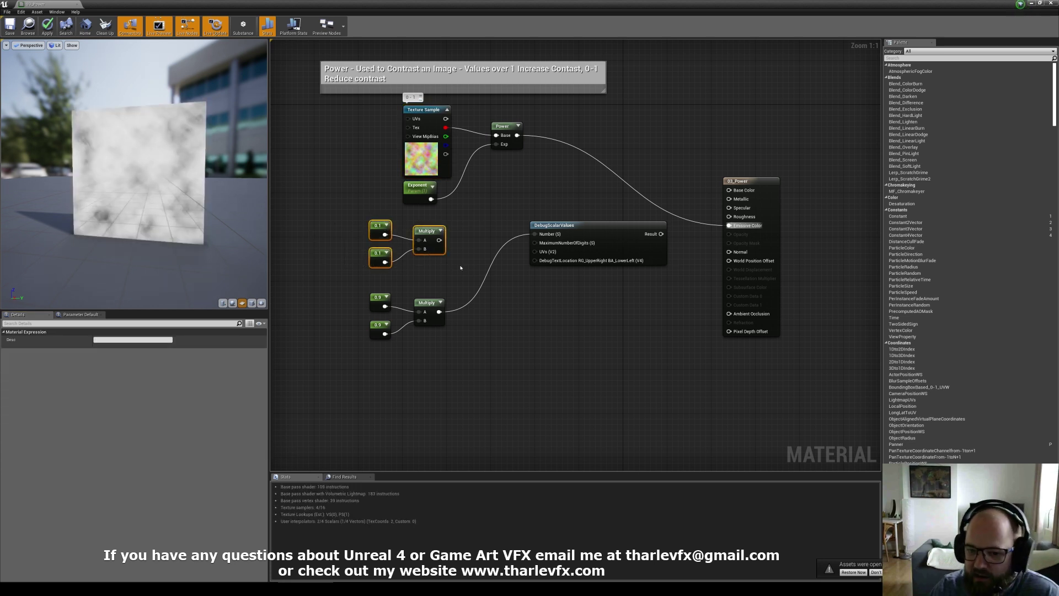
pyautogui.moveTo(338, 283); pyautogui.dragTo(448, 335)
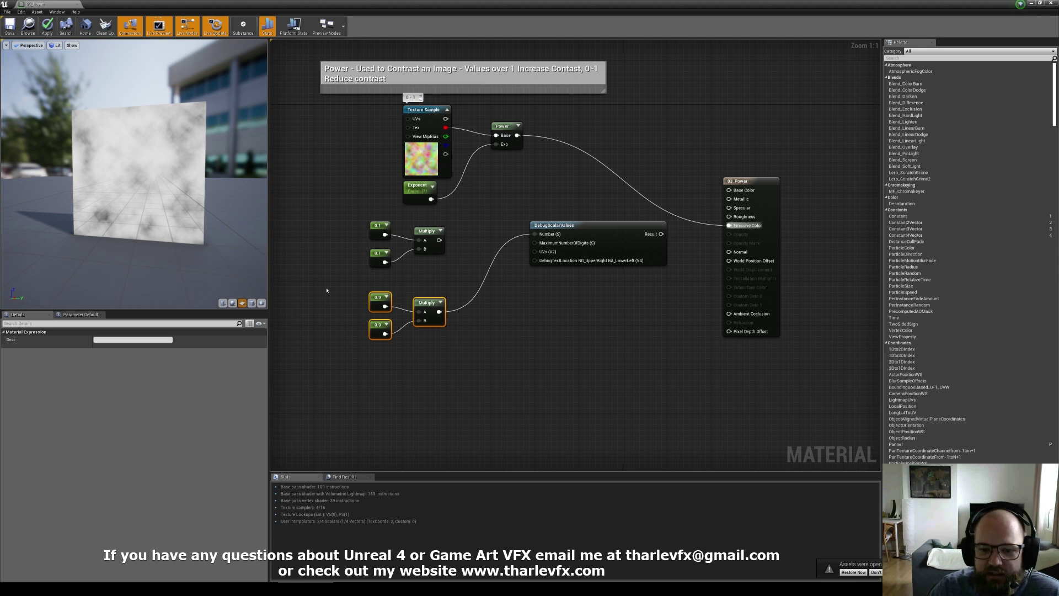
pyautogui.click(421, 159)
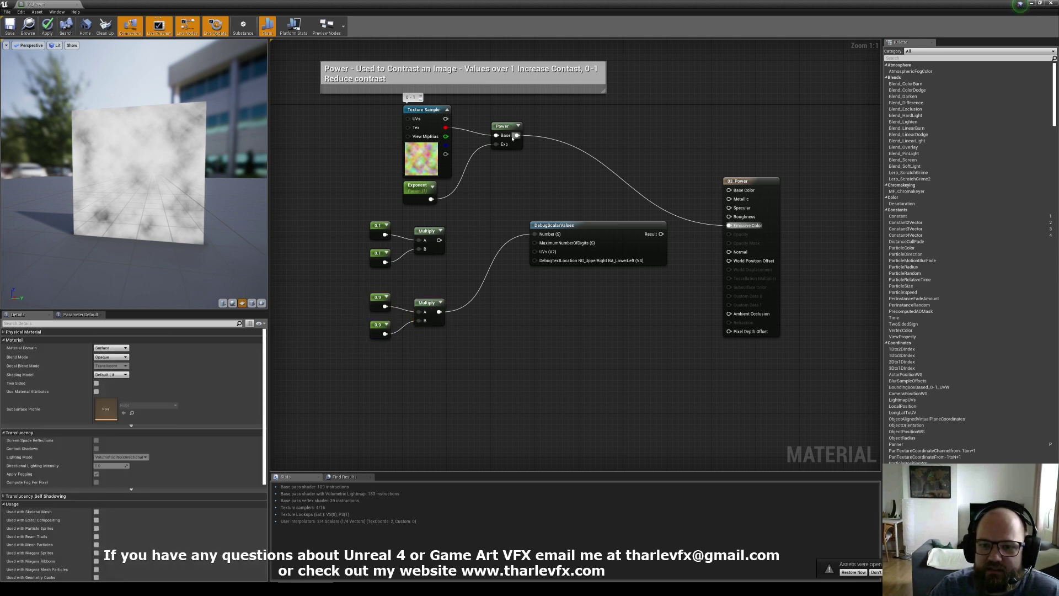
# Set the Exponent parameter's default value to 2 and raise it to 4 to compare the texture contrast
pyautogui.click(418, 197)
pyautogui.click(111, 379)
pyautogui.write('2')
pyautogui.press('Return')
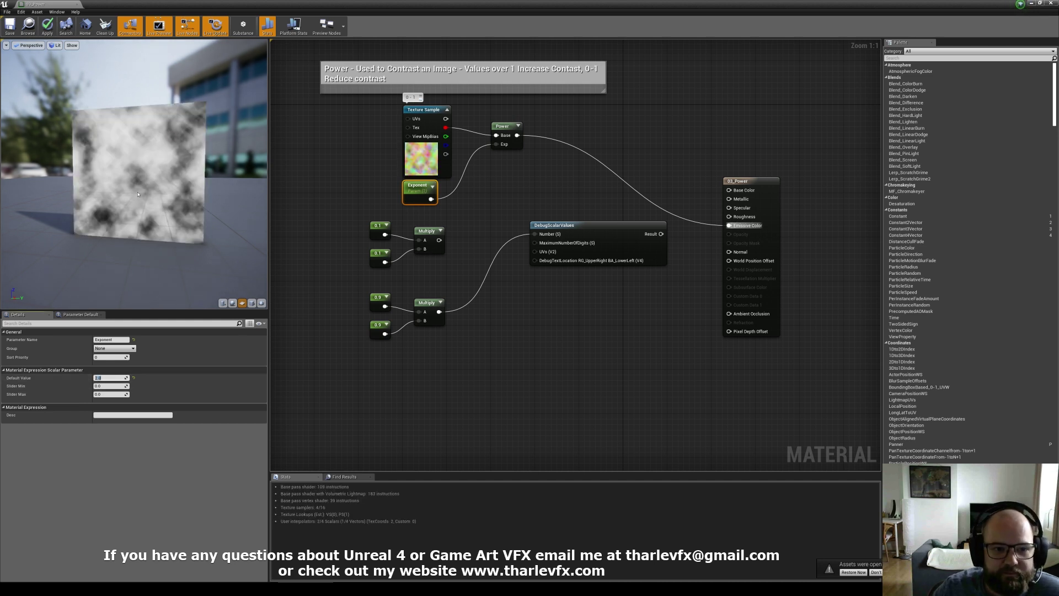
pyautogui.write('4')
pyautogui.press('Return')
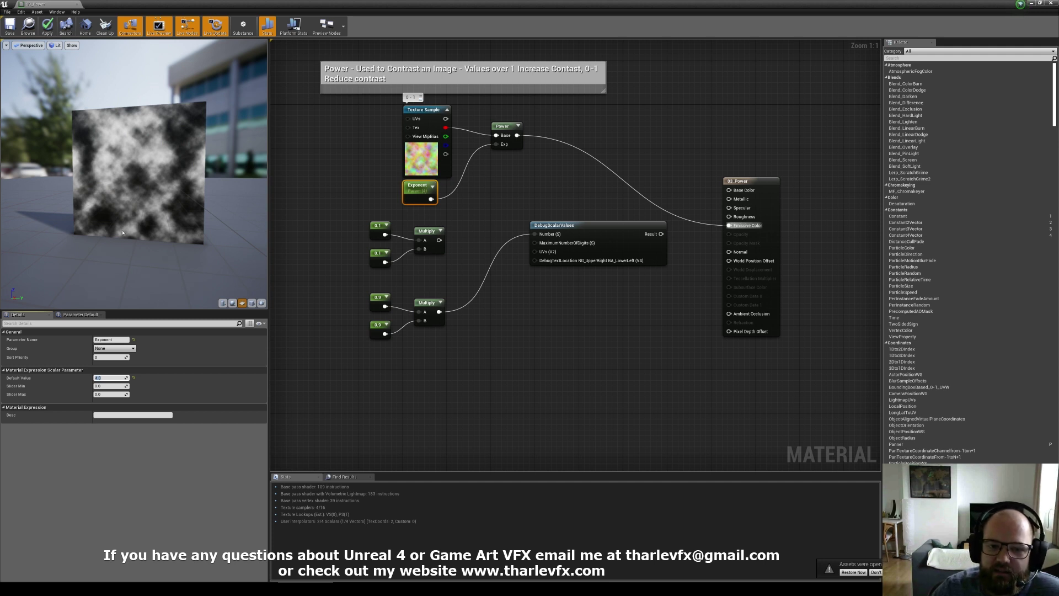
pyautogui.click(560, 197)
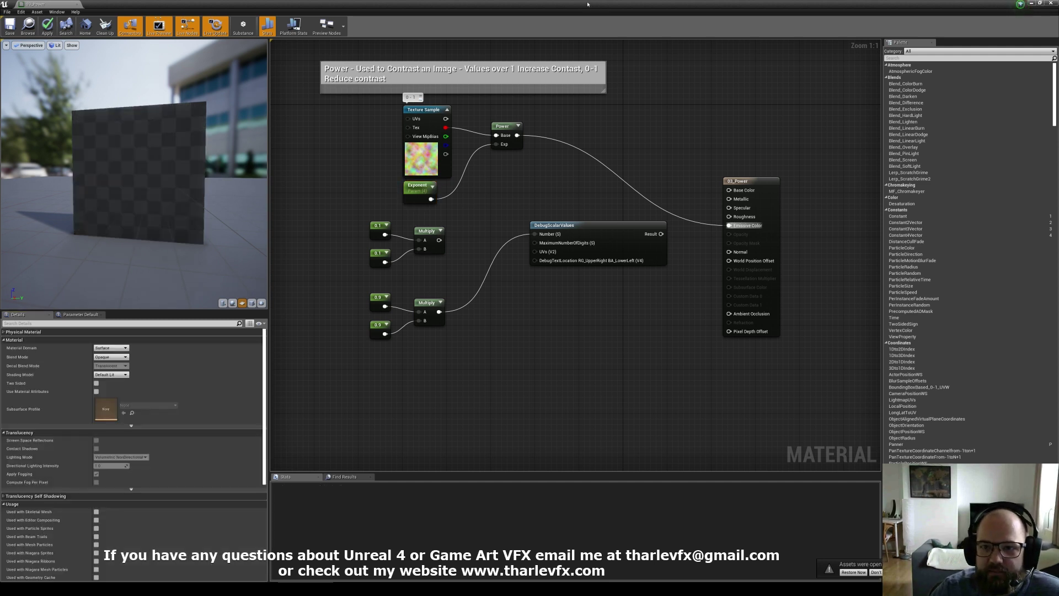
# Move the material editor window aside to reveal the plane in the level, and set the Exponent's default value to 1
pyautogui.moveTo(552, 5); pyautogui.dragTo(770, 59)
pyautogui.click(794, 252)
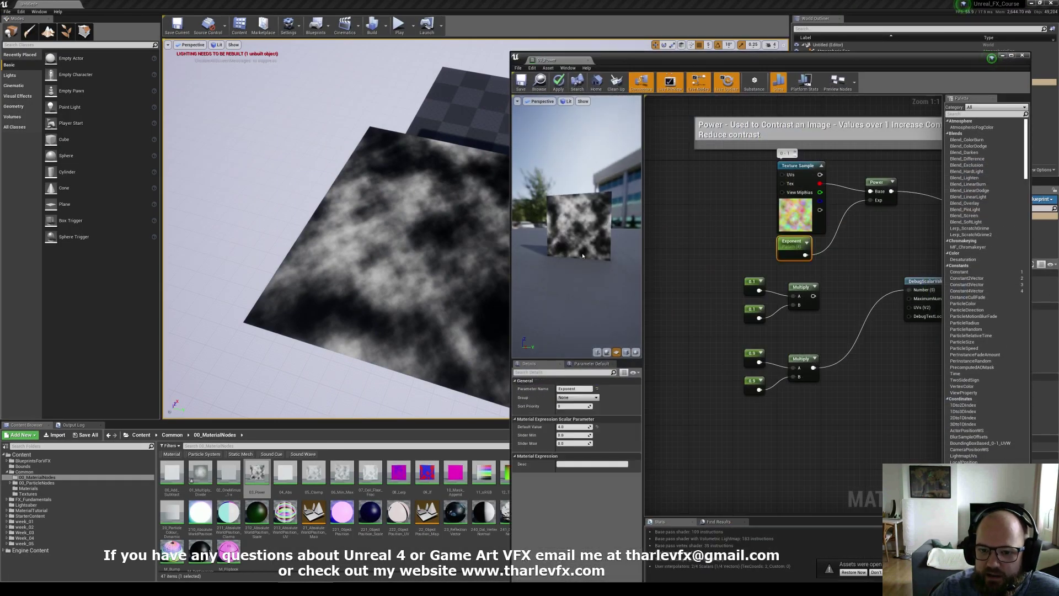
pyautogui.moveTo(482, 246); pyautogui.dragTo(507, 225, button='right')
pyautogui.click(573, 426)
pyautogui.write('1')
pyautogui.press('Return')
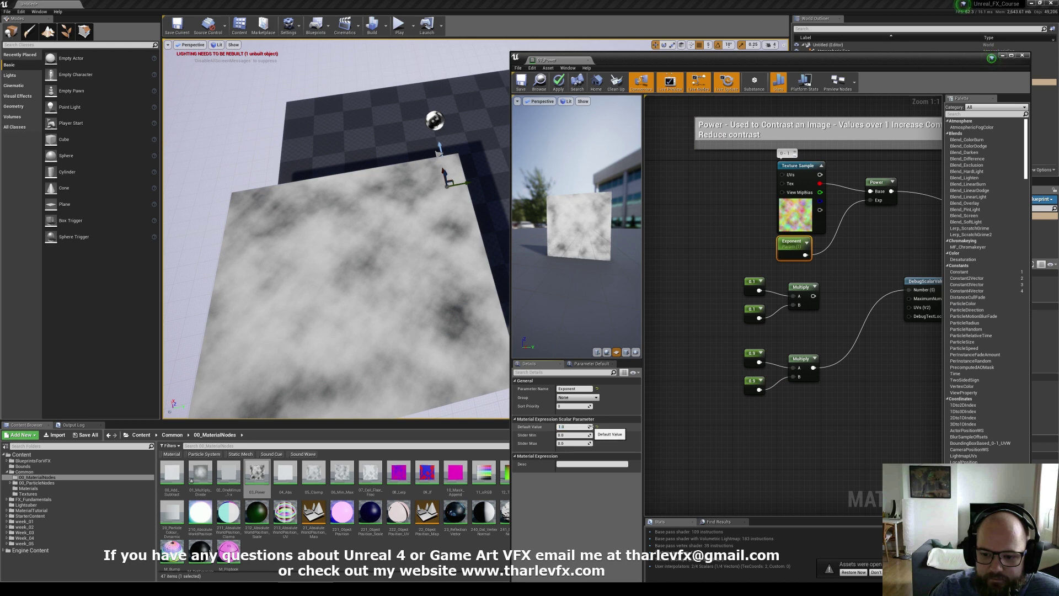
# Sweep the Exponent's default value up to about 9.2 to compare contrast on the plane, and reset it to 1
pyautogui.moveTo(589, 427); pyautogui.dragTo(645, 427)
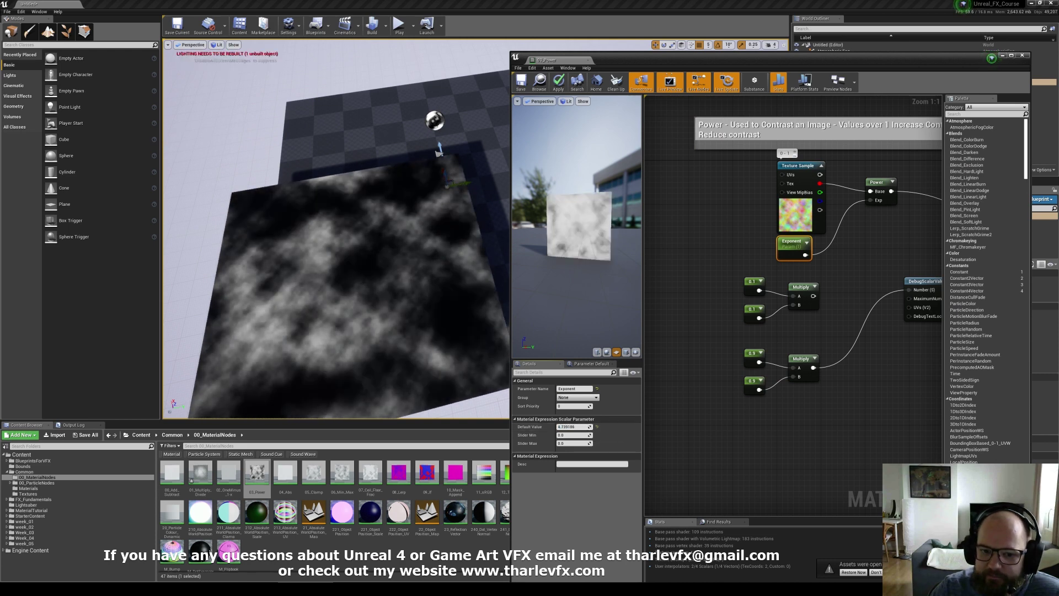
pyautogui.moveTo(573, 427)
pyautogui.mouseDown()
pyautogui.moveTo(593, 427)
pyautogui.moveTo(554, 427)
pyautogui.moveTo(574, 426)
pyautogui.mouseUp()
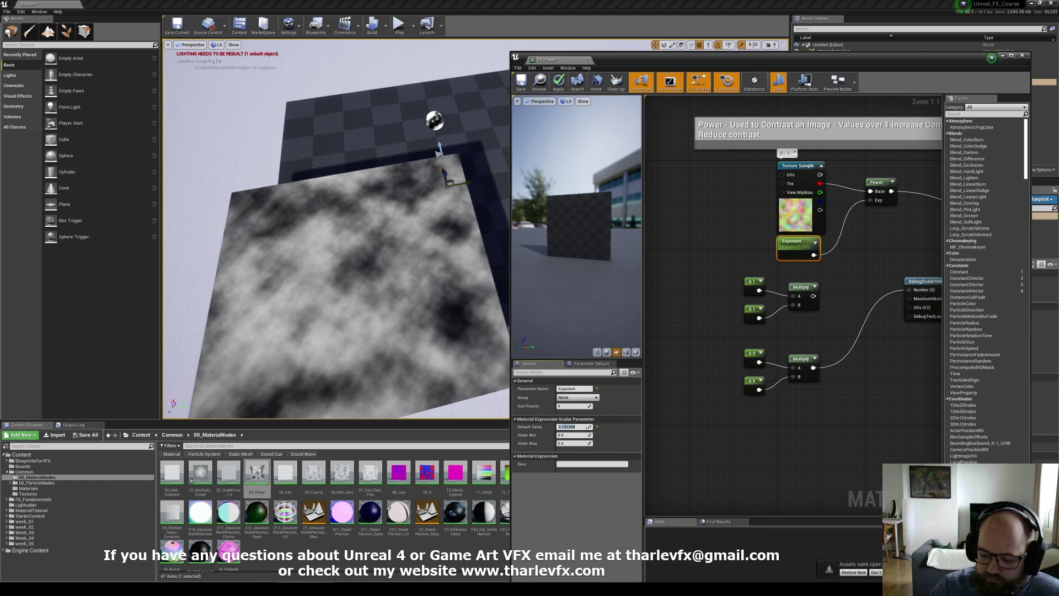
pyautogui.write('1')
pyautogui.press('Return')
pyautogui.moveTo(386, 265); pyautogui.dragTo(415, 320, button='right')
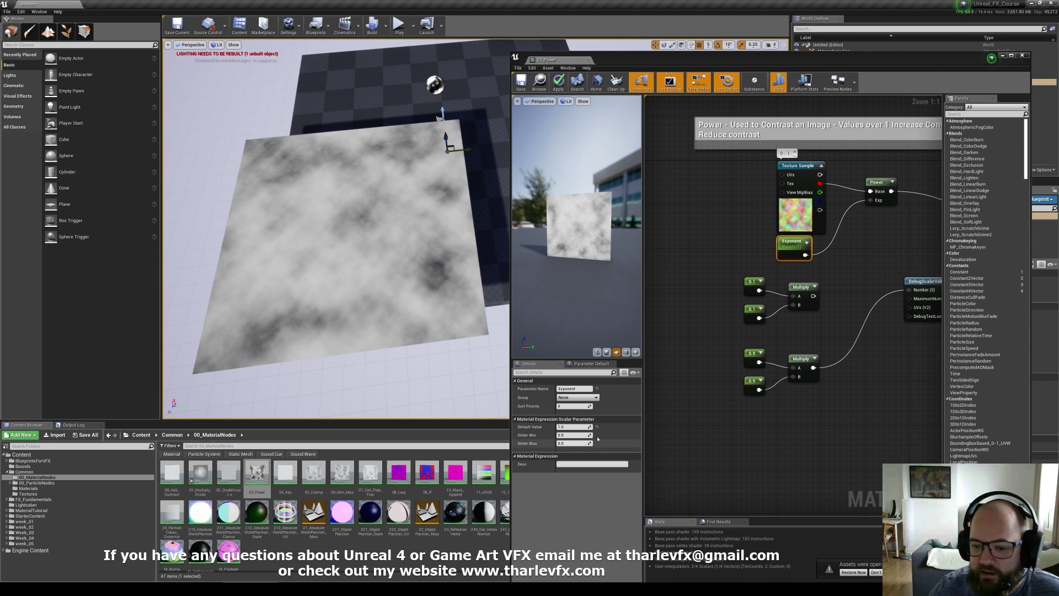
pyautogui.moveTo(573, 427); pyautogui.dragTo(579, 427)
pyautogui.write('1')
pyautogui.press('Tab')
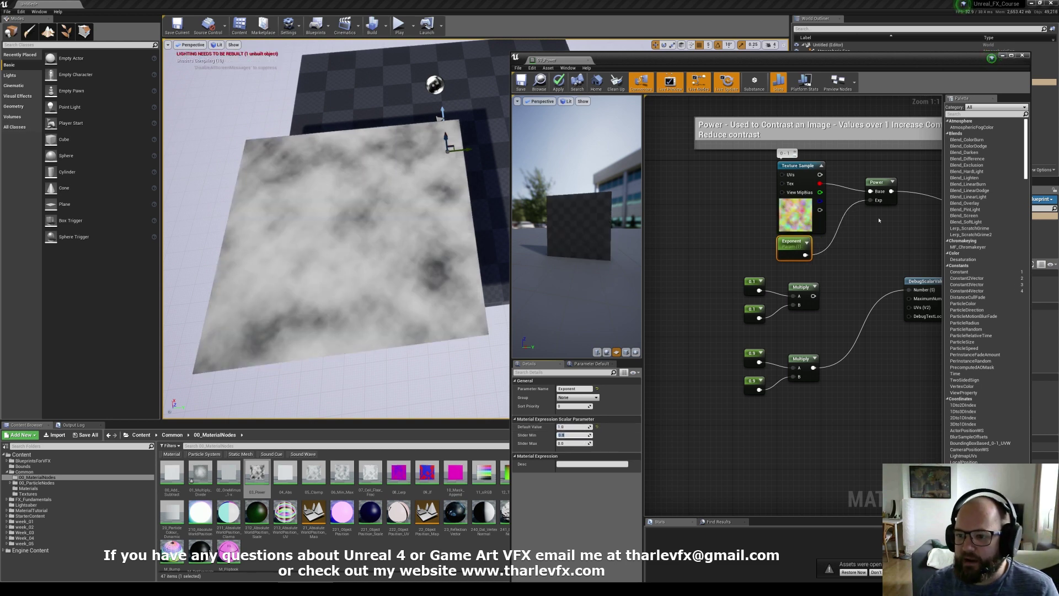
# Raise the Exponent's default value to about 10 for a very high contrast
pyautogui.moveTo(751, 228); pyautogui.dragTo(737, 233, button='right')
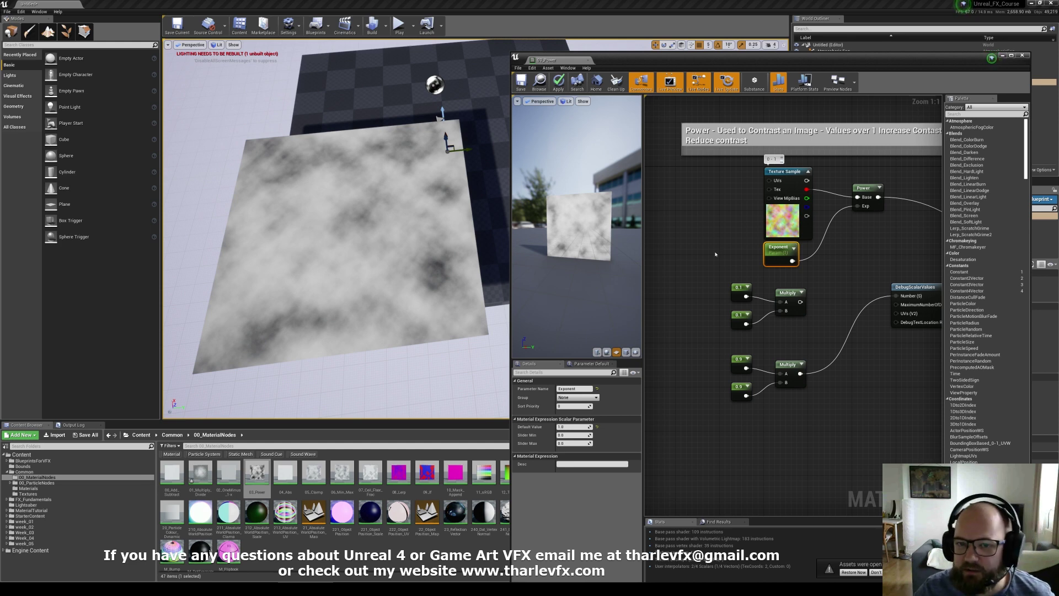
pyautogui.moveTo(812, 265); pyautogui.dragTo(781, 296, button='right')
pyautogui.click(794, 237)
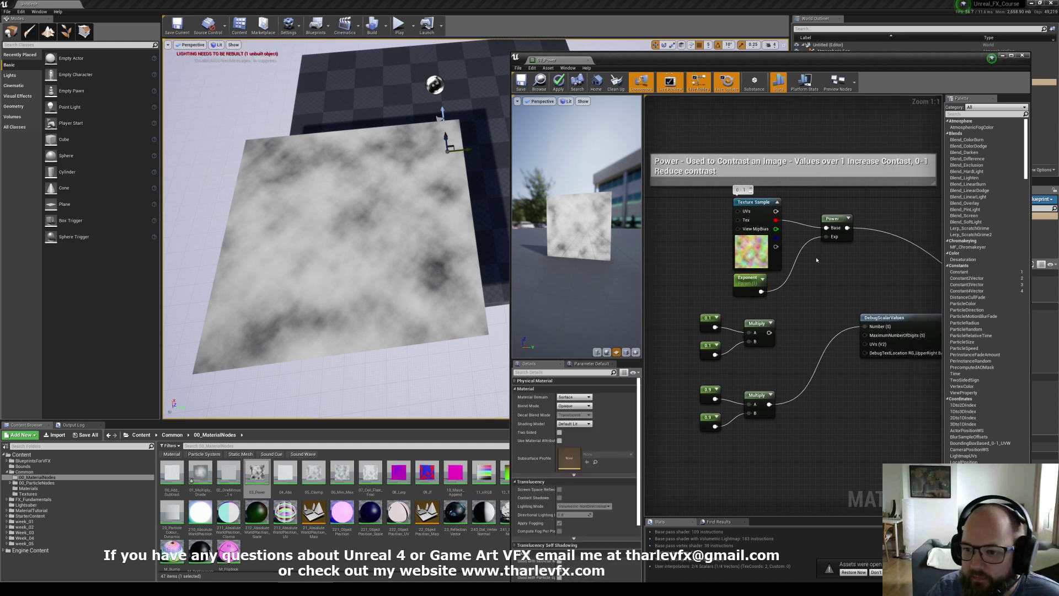
pyautogui.click(740, 285)
pyautogui.moveTo(572, 427); pyautogui.dragTo(626, 427)
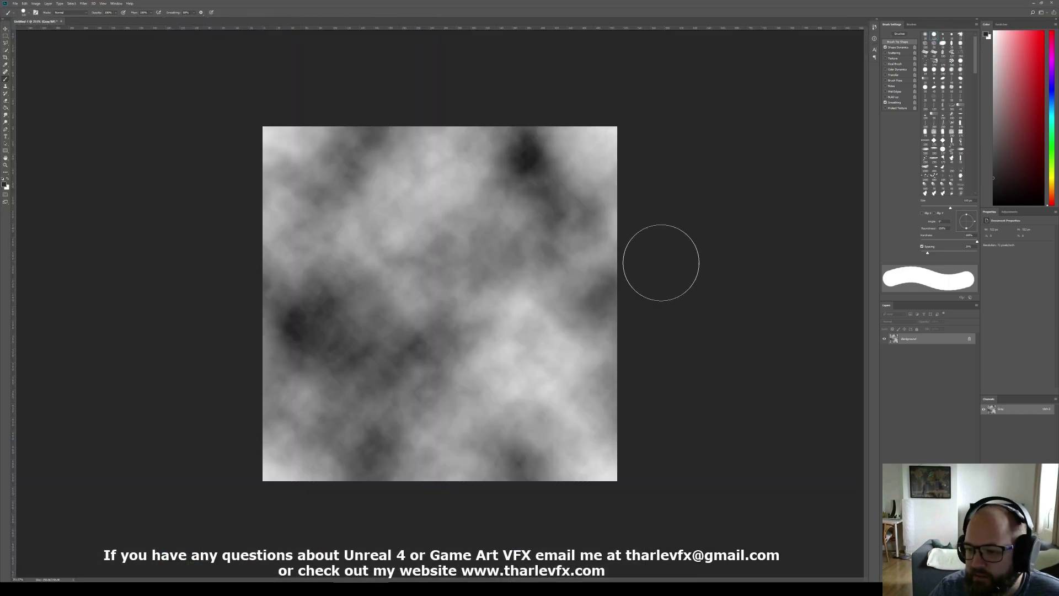
# Preview darker midtones on the Photoshop clouds image with Levels, cancel the adjustment and switch back to Unreal Editor
pyautogui.hotkey('ctrl', 'l')
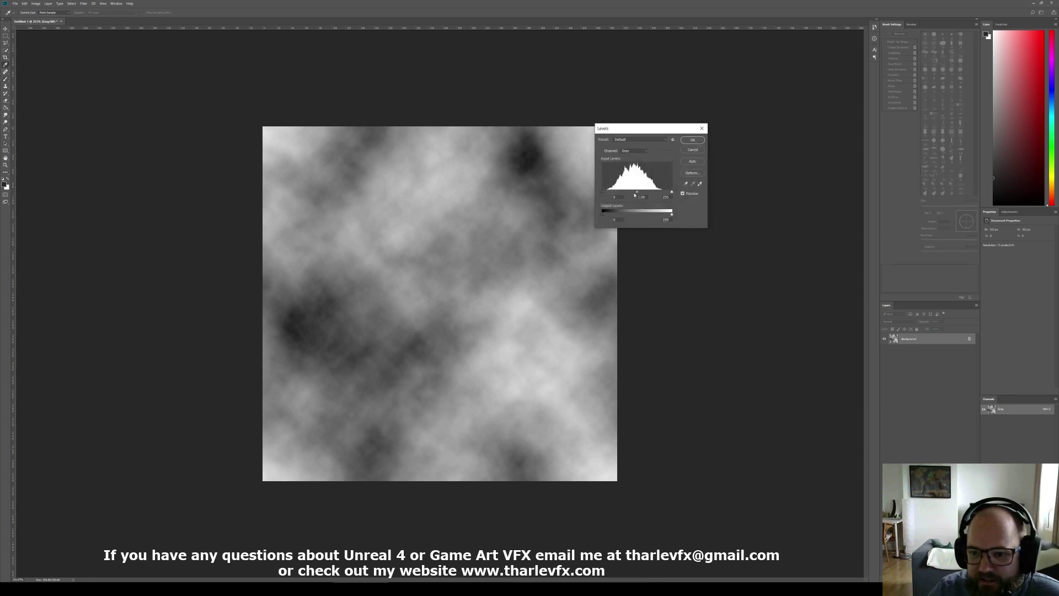
pyautogui.moveTo(636, 193)
pyautogui.mouseDown()
pyautogui.moveTo(654, 194)
pyautogui.moveTo(627, 195)
pyautogui.moveTo(655, 192)
pyautogui.mouseUp()
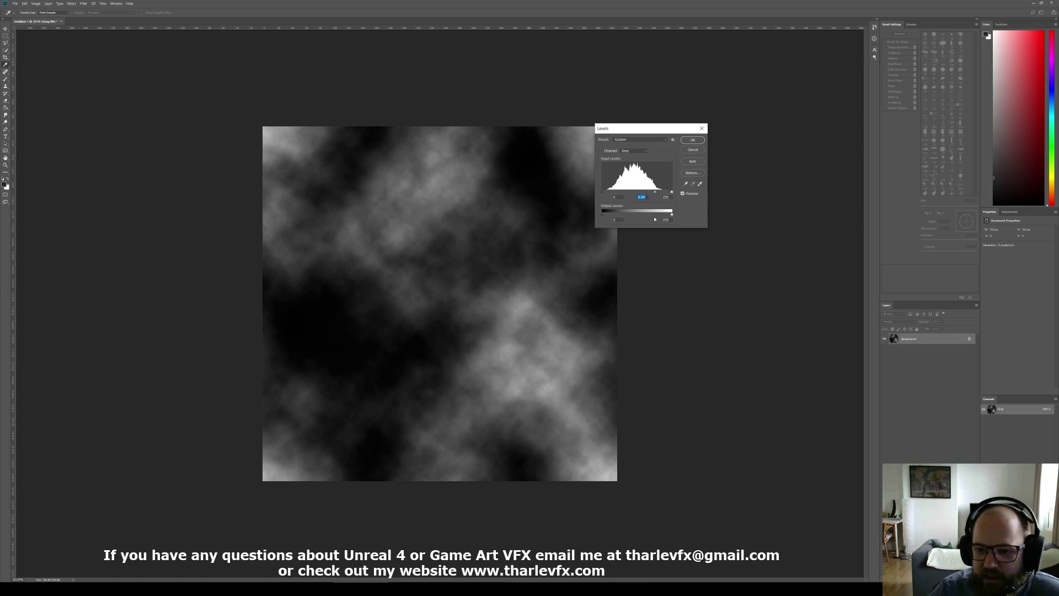
pyautogui.moveTo(653, 192)
pyautogui.mouseDown()
pyautogui.moveTo(629, 194)
pyautogui.moveTo(654, 193)
pyautogui.moveTo(632, 193)
pyautogui.moveTo(645, 193)
pyautogui.mouseUp()
pyautogui.click(696, 150)
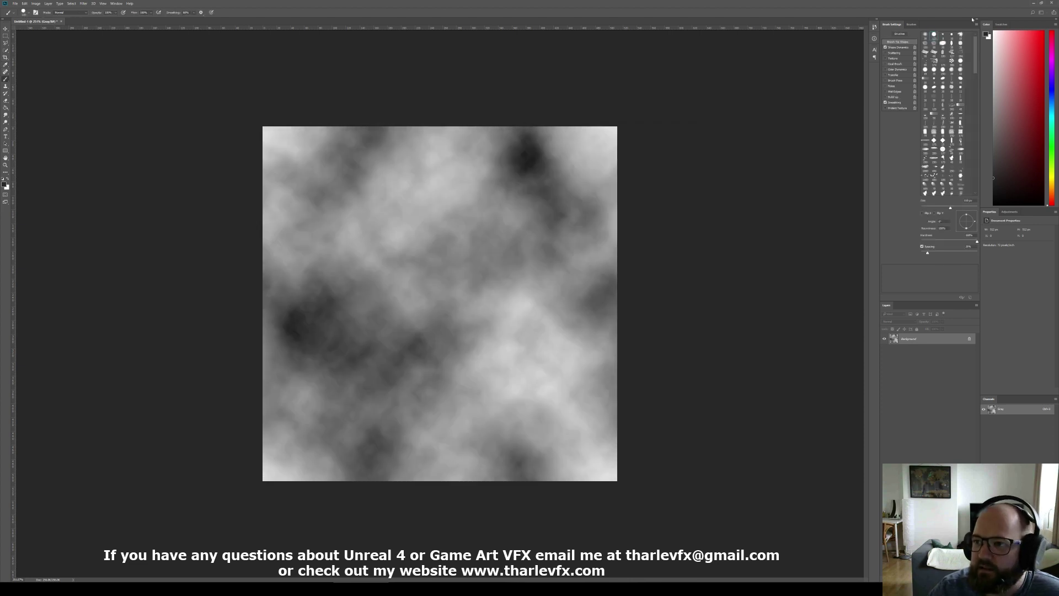
pyautogui.click(1033, 4)
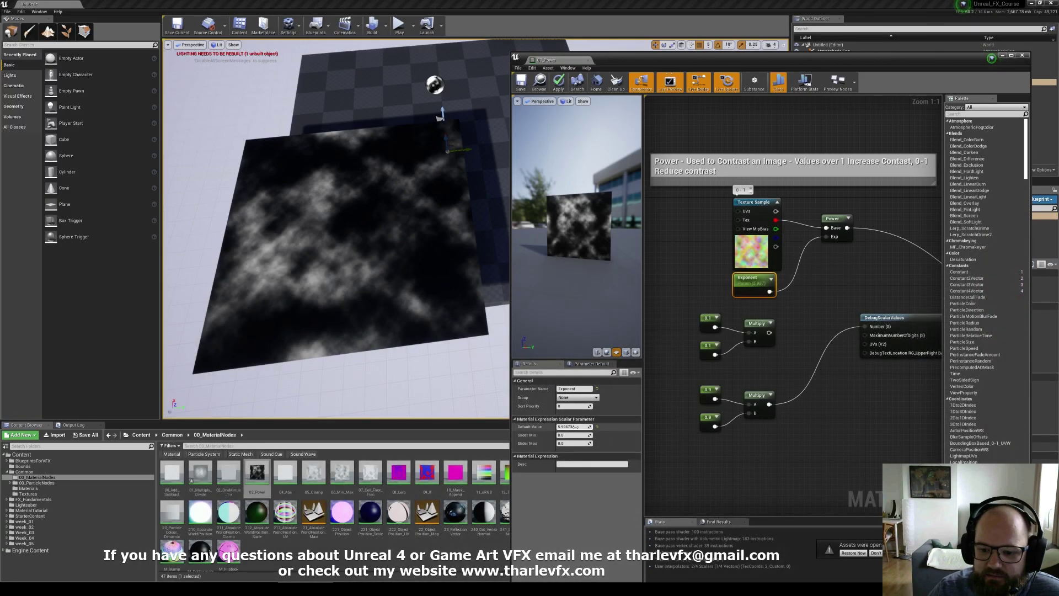
# Lower the Exponent's default value to 0 to remove all contrast, and restore it to 1
pyautogui.moveTo(575, 427); pyautogui.dragTo(537, 427)
pyautogui.write('0')
pyautogui.press('Return')
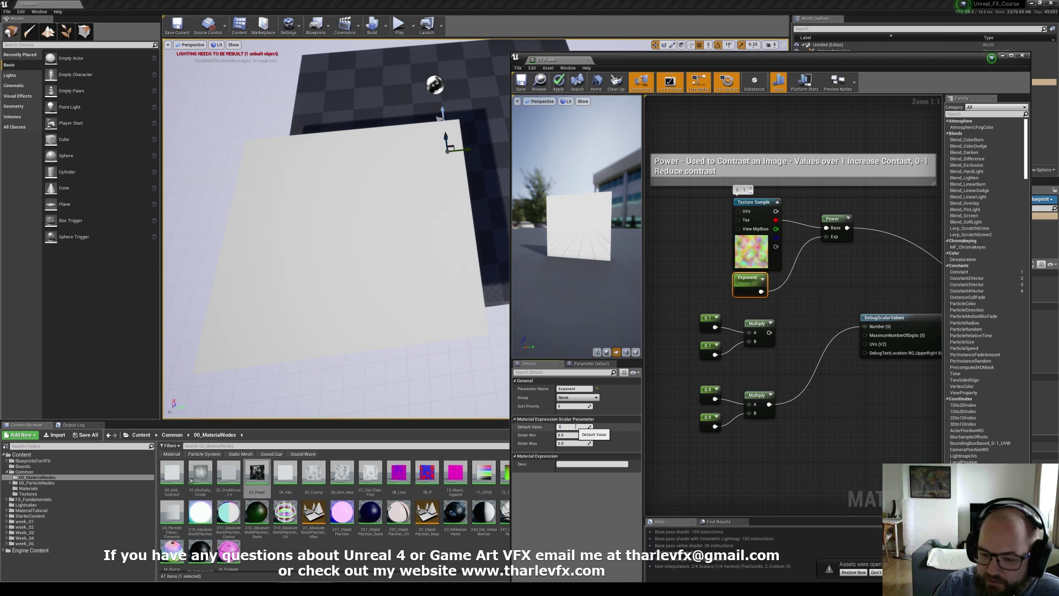
pyautogui.press('Return')
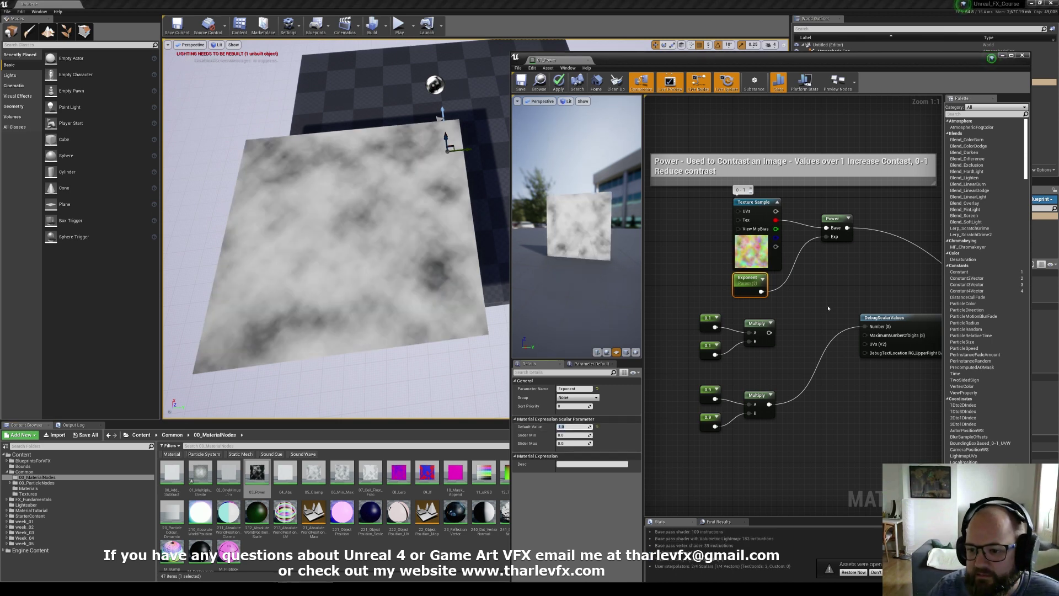
# Raise the Exponent's default value to about 3.1
pyautogui.moveTo(828, 310); pyautogui.dragTo(815, 303, button='right')
pyautogui.click(822, 298)
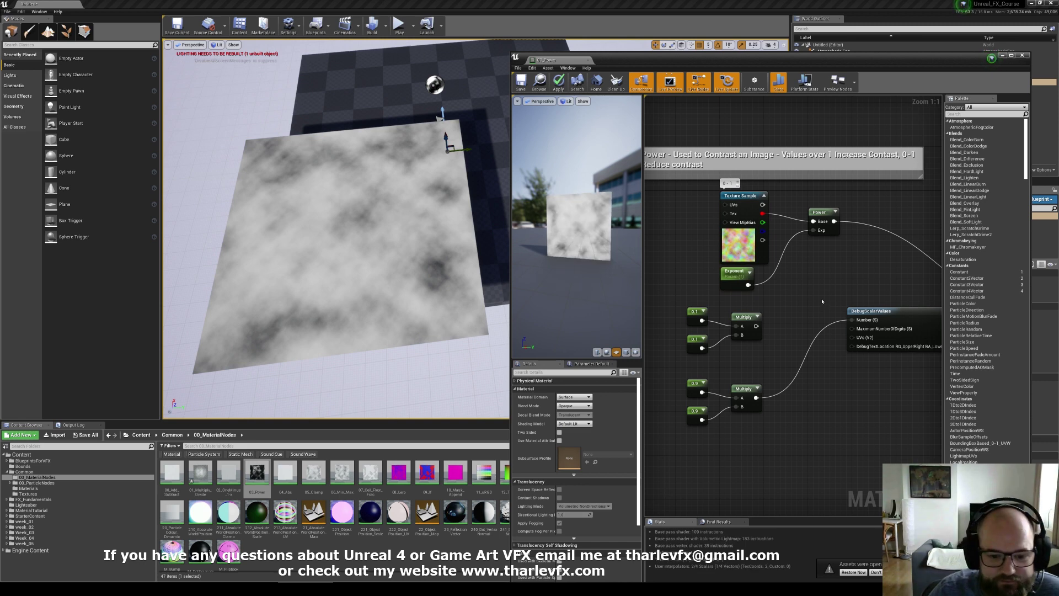
pyautogui.moveTo(810, 302); pyautogui.dragTo(808, 305, button='right')
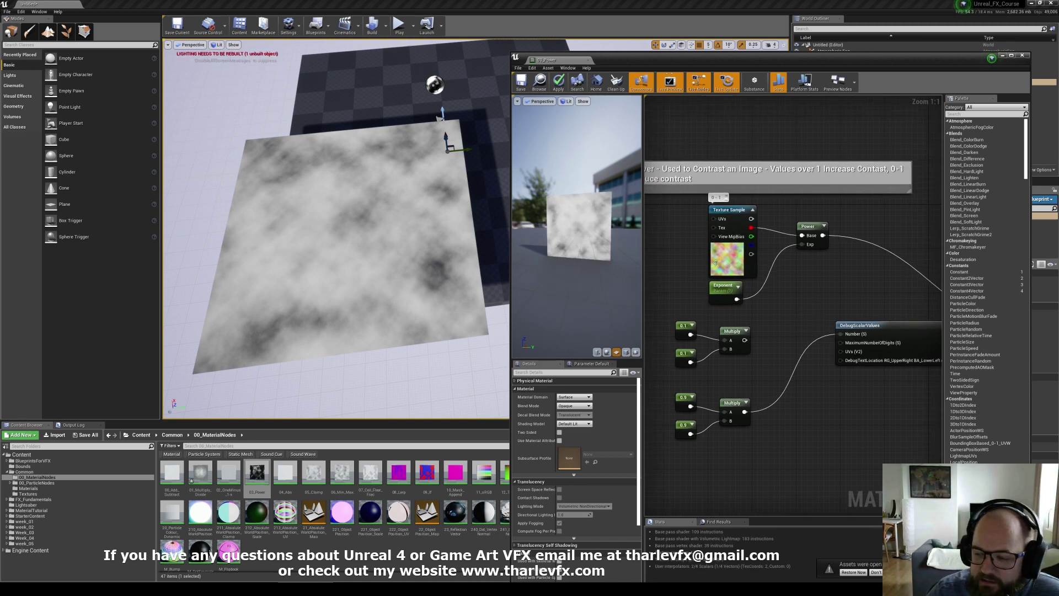
pyautogui.moveTo(769, 252); pyautogui.dragTo(797, 250, button='right')
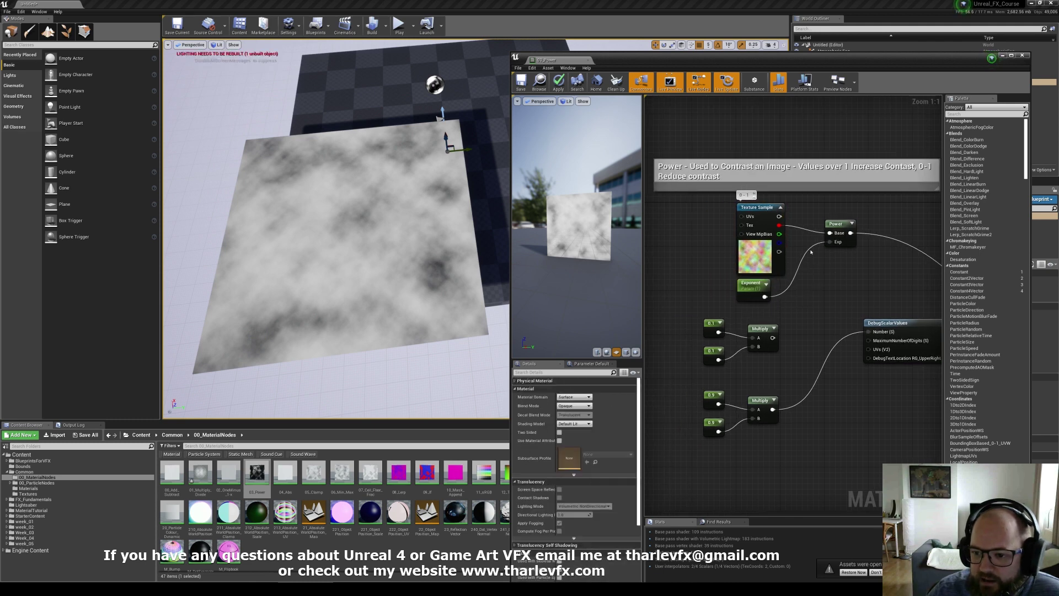
pyautogui.click(753, 285)
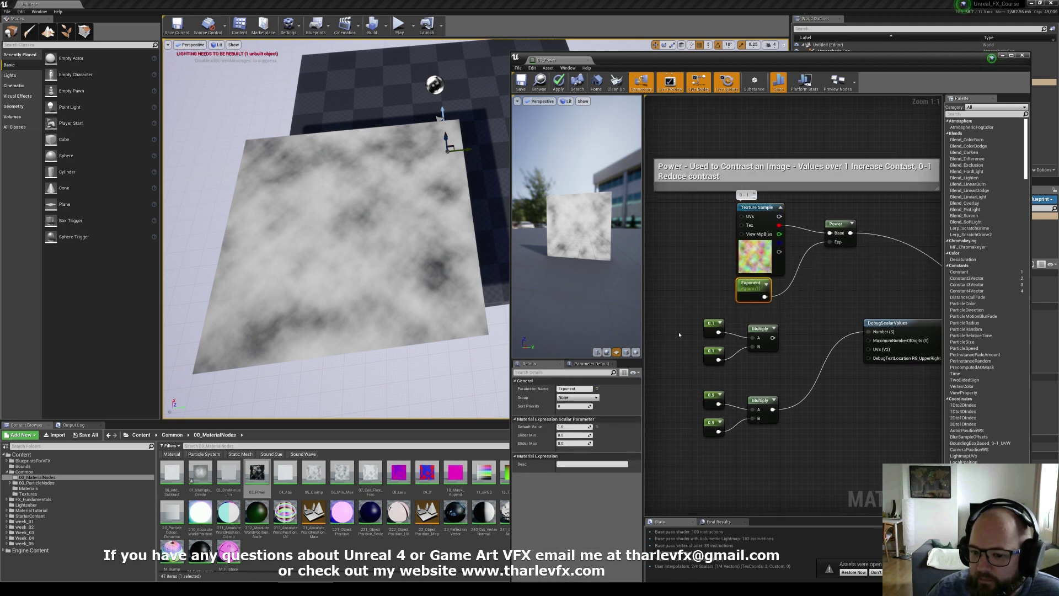
pyautogui.moveTo(574, 427); pyautogui.dragTo(599, 426)
# Disconnect the Power node from Emissive Color and move the material result node lower in the graph
pyautogui.click(806, 359)
pyautogui.moveTo(829, 315); pyautogui.dragTo(811, 298, button='right')
pyautogui.scroll(-1, 821, 310)
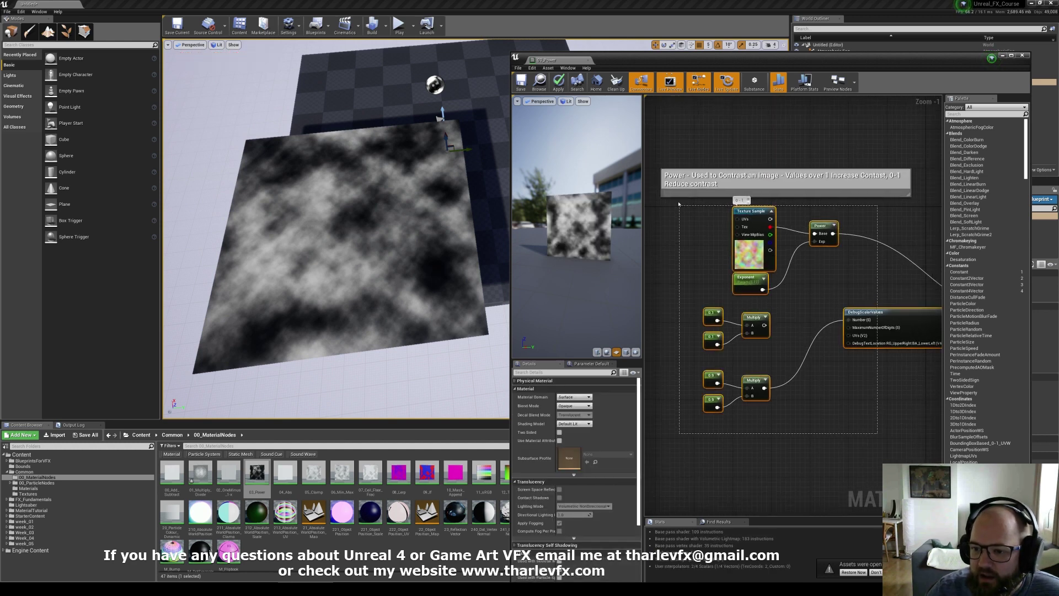
pyautogui.moveTo(765, 418); pyautogui.dragTo(690, 369, button='right')
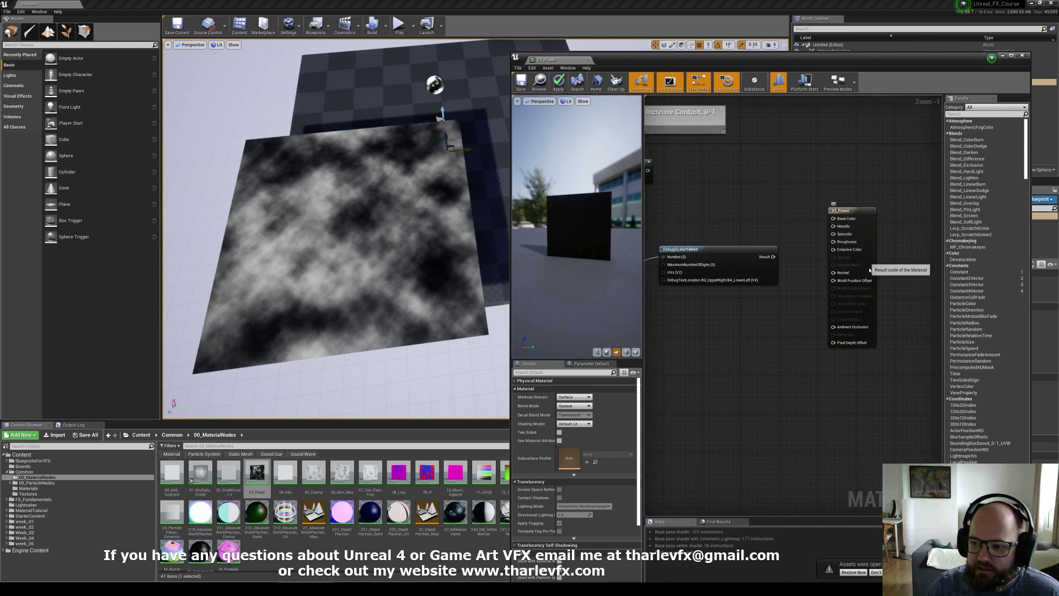
pyautogui.moveTo(862, 252); pyautogui.dragTo(884, 382)
# Add a Texture Sample below the Multiply groups and assign the noise clouds texture to it
pyautogui.click(778, 392)
pyautogui.moveTo(756, 395); pyautogui.dragTo(759, 303, button='right')
pyautogui.scroll(-1, 825, 329)
pyautogui.moveTo(696, 298); pyautogui.dragTo(786, 306, button='right')
pyautogui.click(656, 295)
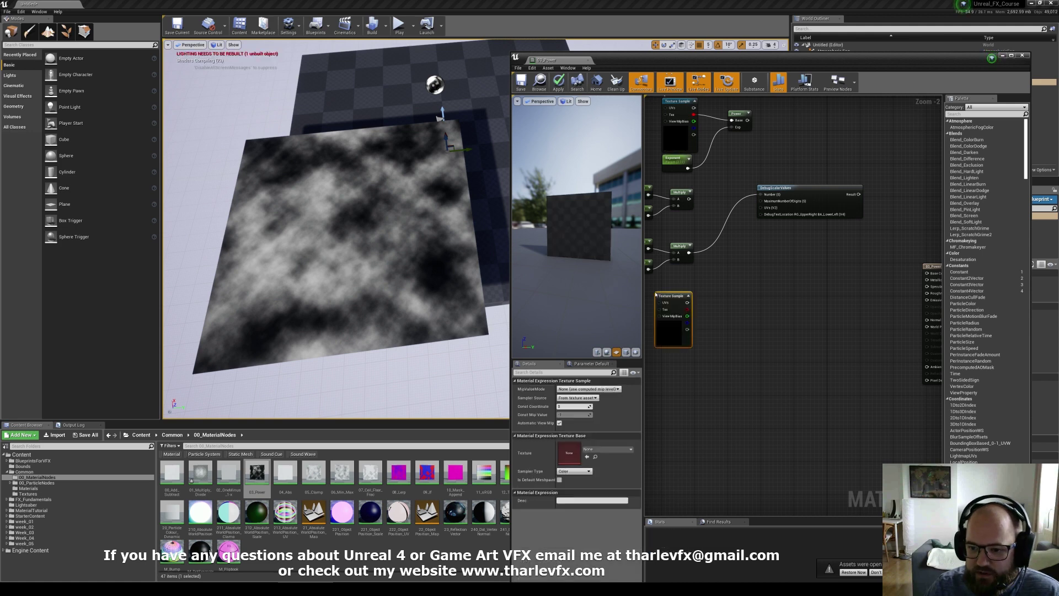
pyautogui.click(601, 449)
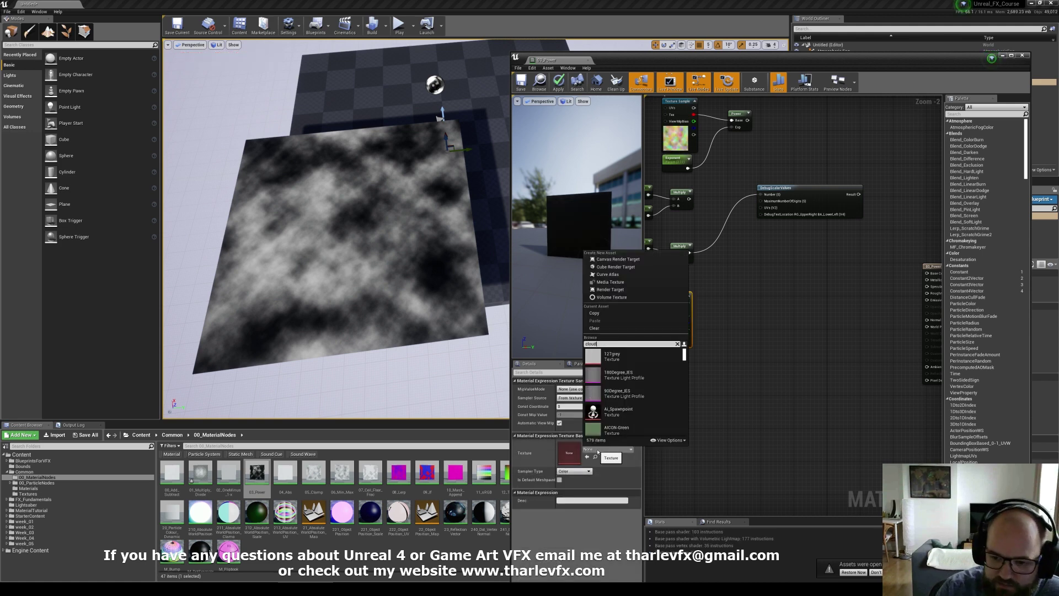
pyautogui.click(623, 356)
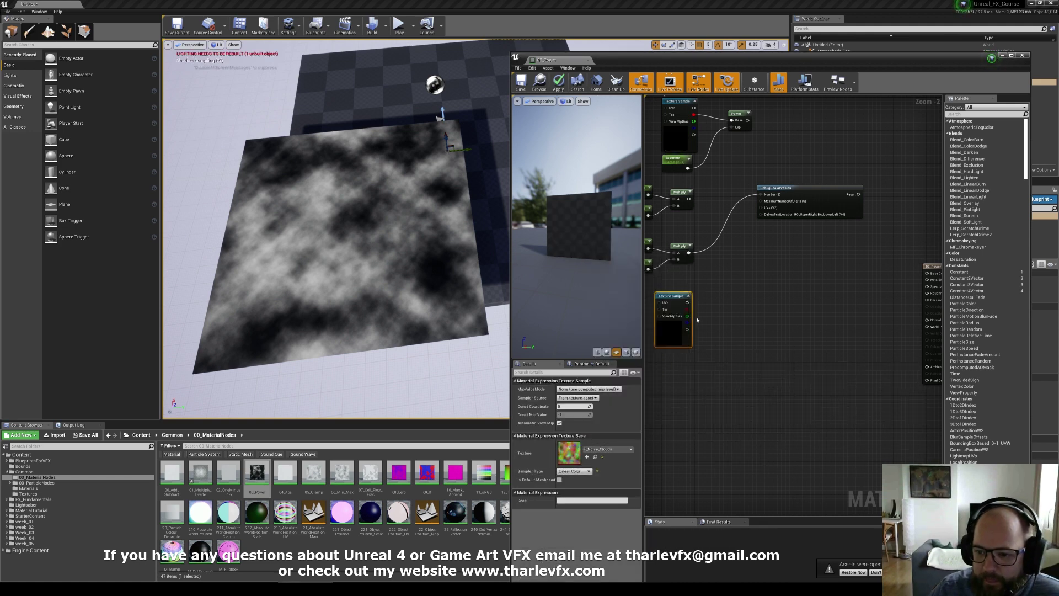
pyautogui.moveTo(687, 309); pyautogui.dragTo(714, 303)
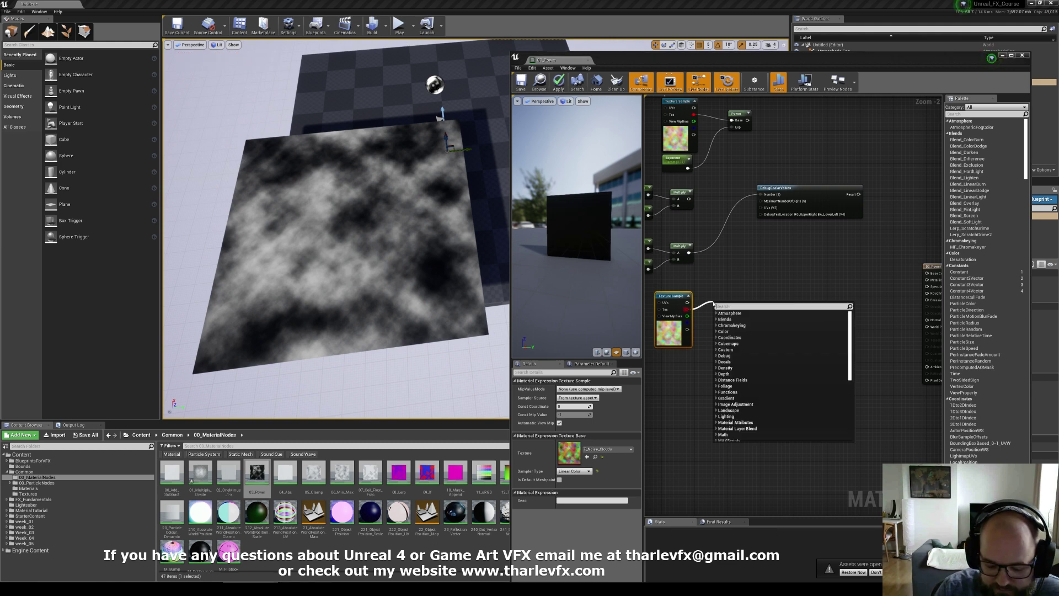
pyautogui.click(722, 272)
# Set the Power node's description to "0 - 1" and select the Exponent parameter
pyautogui.moveTo(740, 185); pyautogui.dragTo(737, 243, button='right')
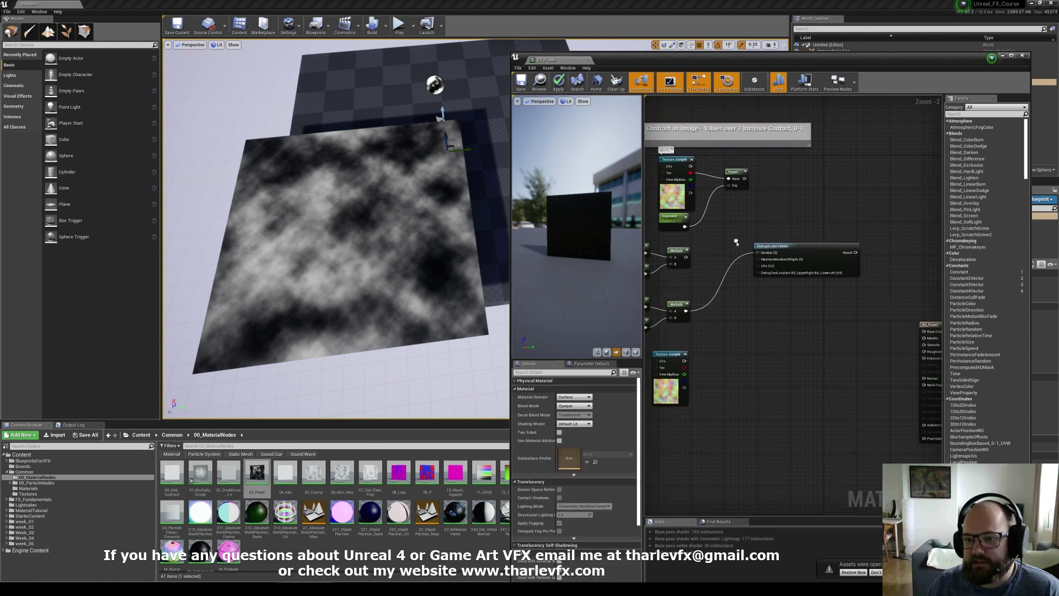
pyautogui.click(670, 217)
pyautogui.moveTo(678, 166); pyautogui.dragTo(701, 196, button='right')
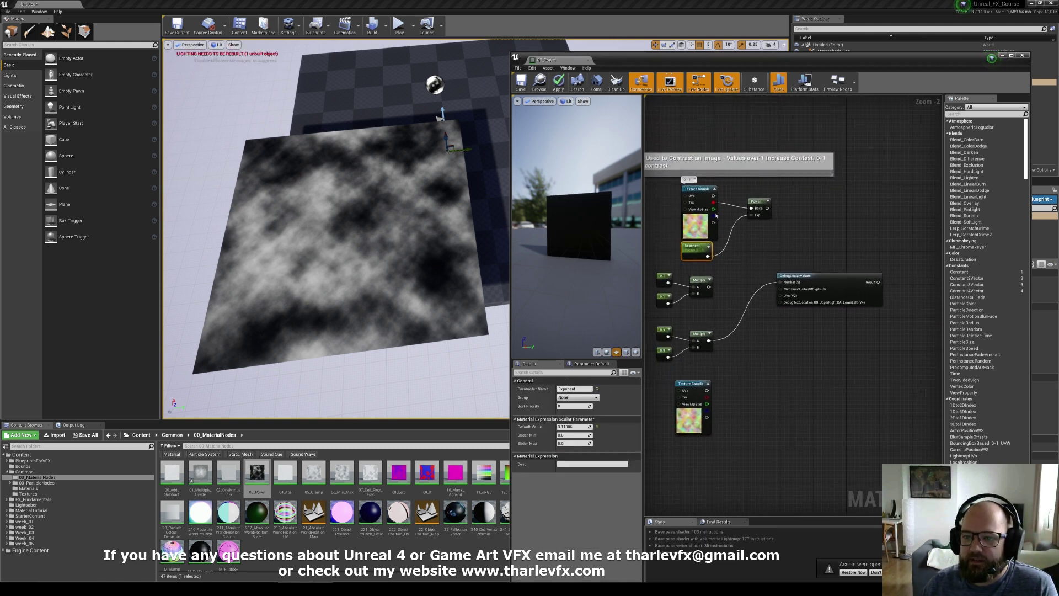
pyautogui.click(756, 202)
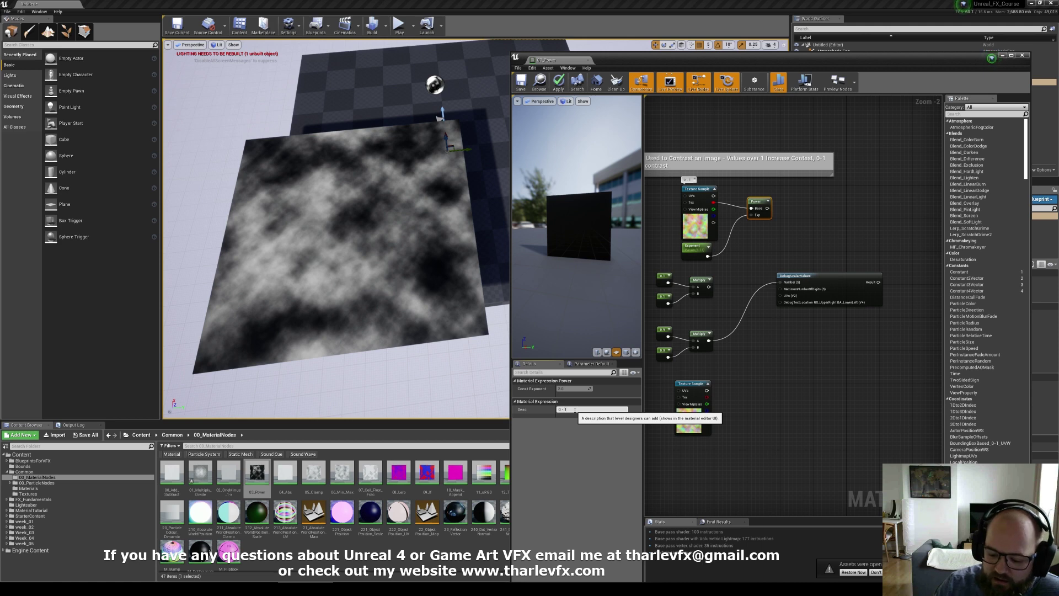
pyautogui.press('Return')
pyautogui.click(696, 248)
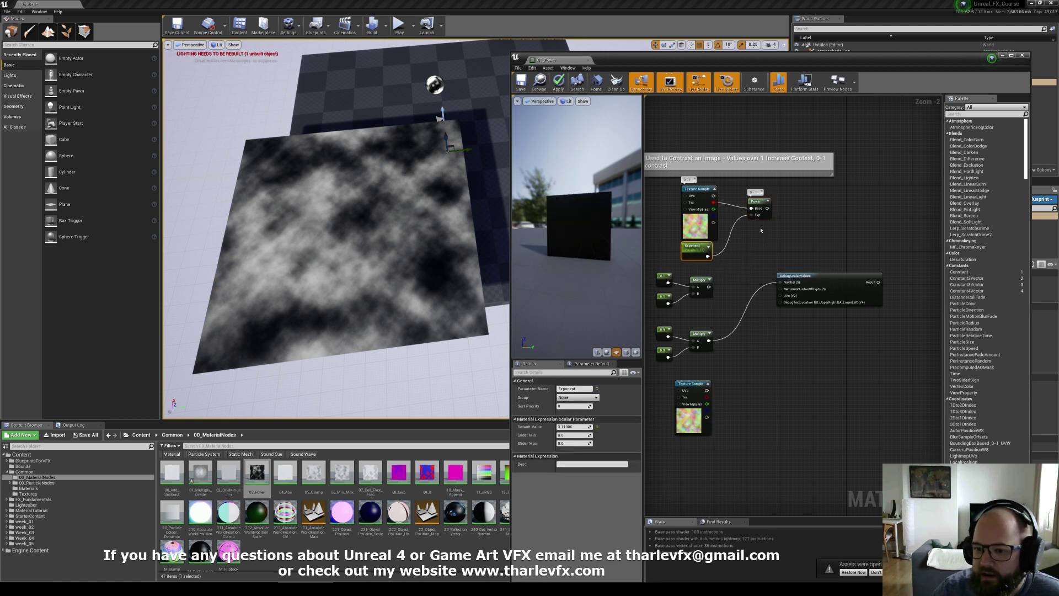
# Move the DebugScalarValues node lower and away from the Multiply groups to free up graph space
pyautogui.moveTo(772, 330); pyautogui.dragTo(765, 310, button='right')
pyautogui.moveTo(813, 256); pyautogui.dragTo(847, 322)
pyautogui.moveTo(752, 315); pyautogui.dragTo(733, 320, button='right')
pyautogui.click(733, 321)
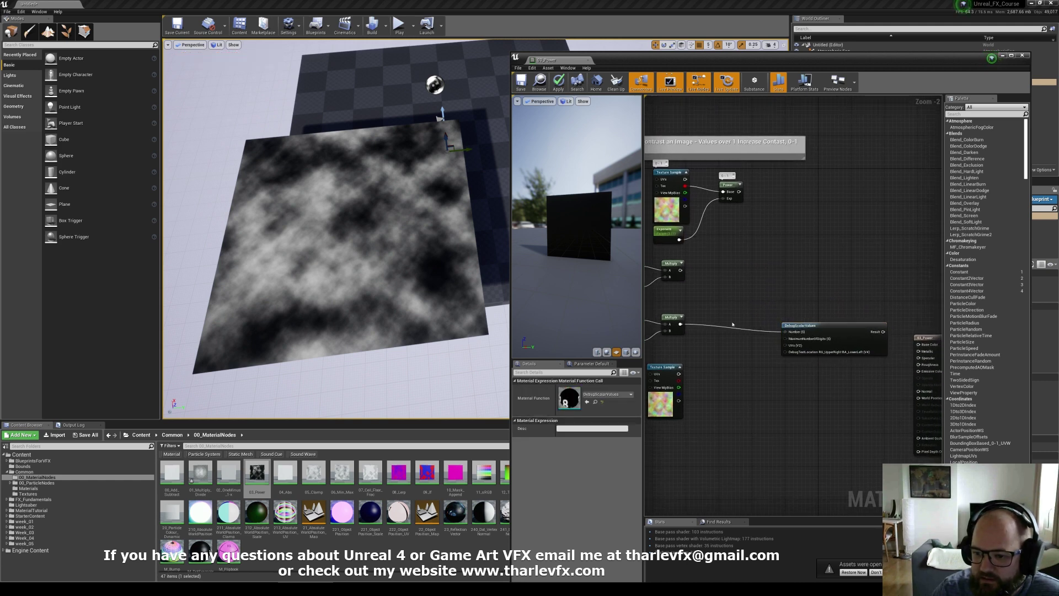
# Add a constant, a Power node using it as Base, and a scalar parameter feeding the Power node's Exp input
pyautogui.click(719, 288)
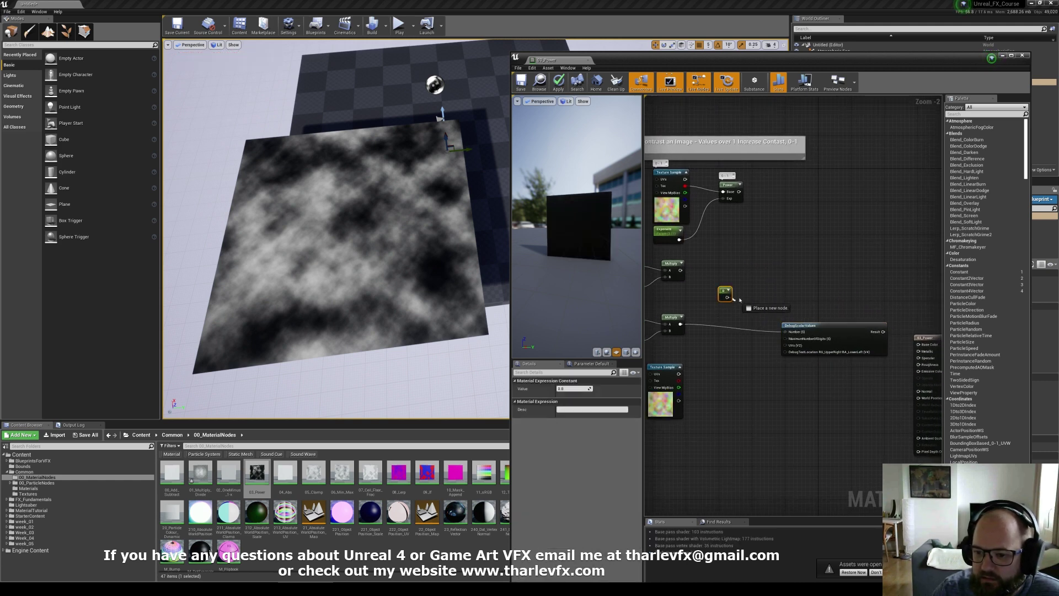
pyautogui.moveTo(740, 298); pyautogui.dragTo(744, 314)
pyautogui.write('pow')
pyautogui.press('Return')
pyautogui.click(699, 314)
pyautogui.press('s')
pyautogui.click(700, 313)
pyautogui.scroll(2, 735, 307)
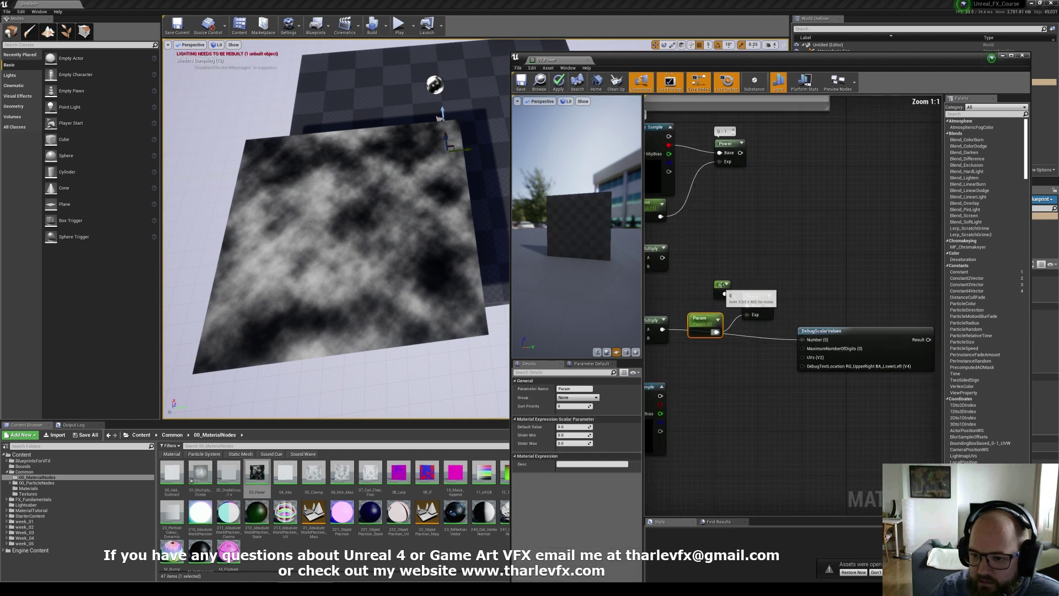
# Set the new Power node's base constant to 1
pyautogui.click(723, 290)
pyautogui.click(575, 388)
pyautogui.write('1')
pyautogui.press('Return')
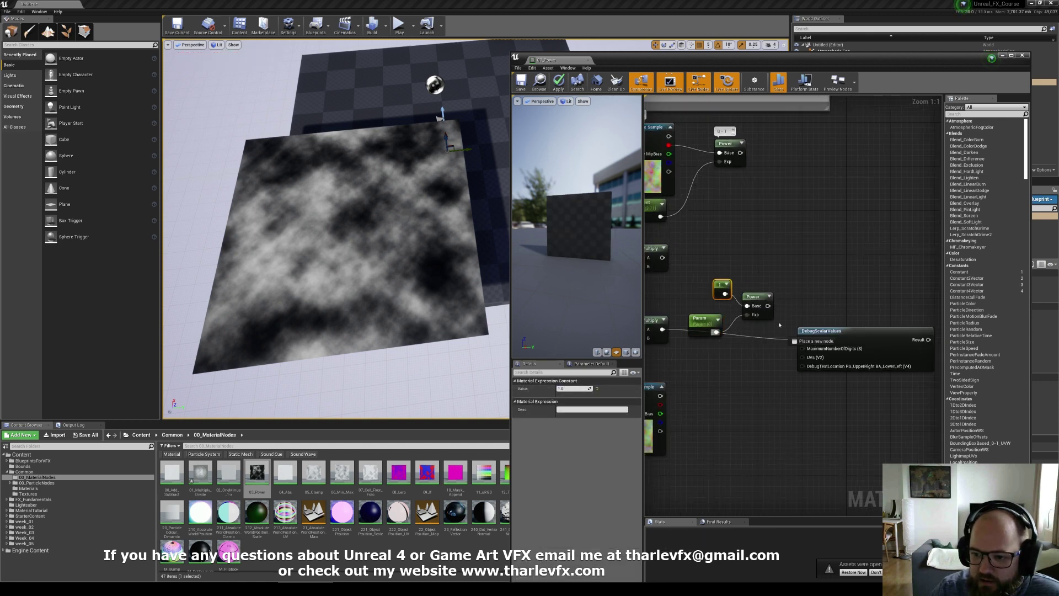
# Connect Power to DebugScalarValues' Number input and its Result to Emissive Color, and maximize the material editor window
pyautogui.moveTo(767, 308); pyautogui.dragTo(767, 306)
pyautogui.click(701, 319)
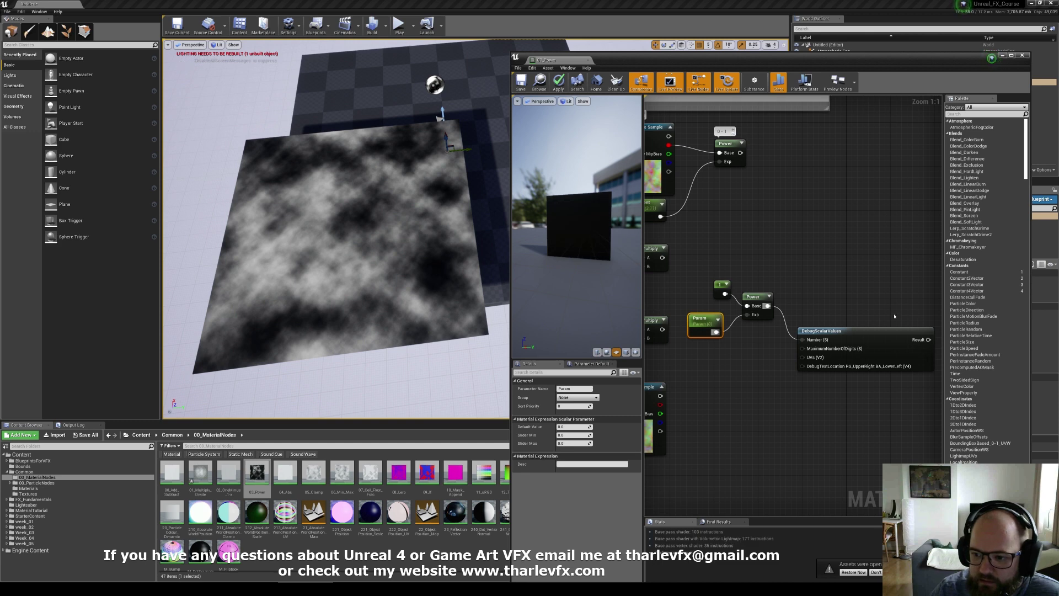
pyautogui.moveTo(888, 318); pyautogui.dragTo(749, 327, button='right')
pyautogui.moveTo(790, 348)
pyautogui.mouseDown()
pyautogui.moveTo(866, 413)
pyautogui.moveTo(799, 378)
pyautogui.moveTo(789, 348)
pyautogui.mouseUp()
pyautogui.click(806, 339)
pyautogui.click(1012, 56)
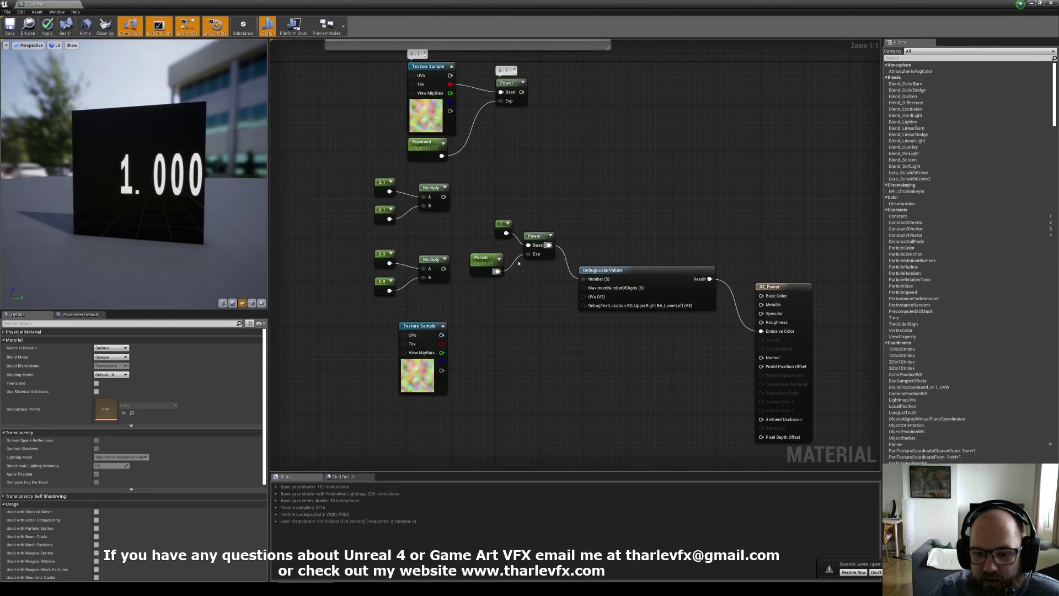
# Vary the exponent parameter's default value with the base constant at 1 and again with the constant set to 0
pyautogui.click(486, 259)
pyautogui.moveTo(110, 378); pyautogui.dragTo(113, 379)
pyautogui.click(500, 228)
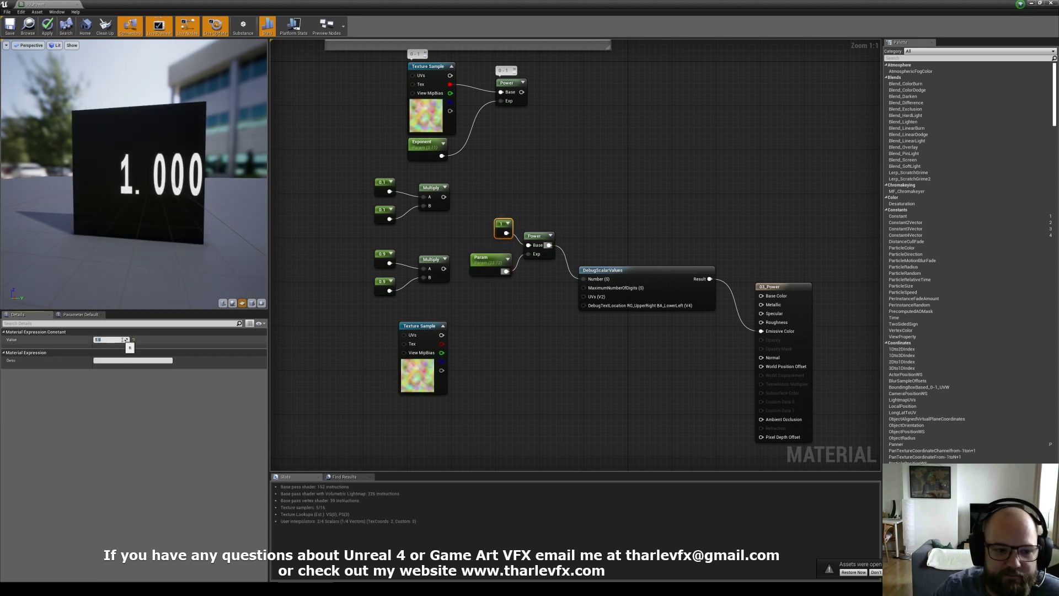
pyautogui.write('0')
pyautogui.press('Return')
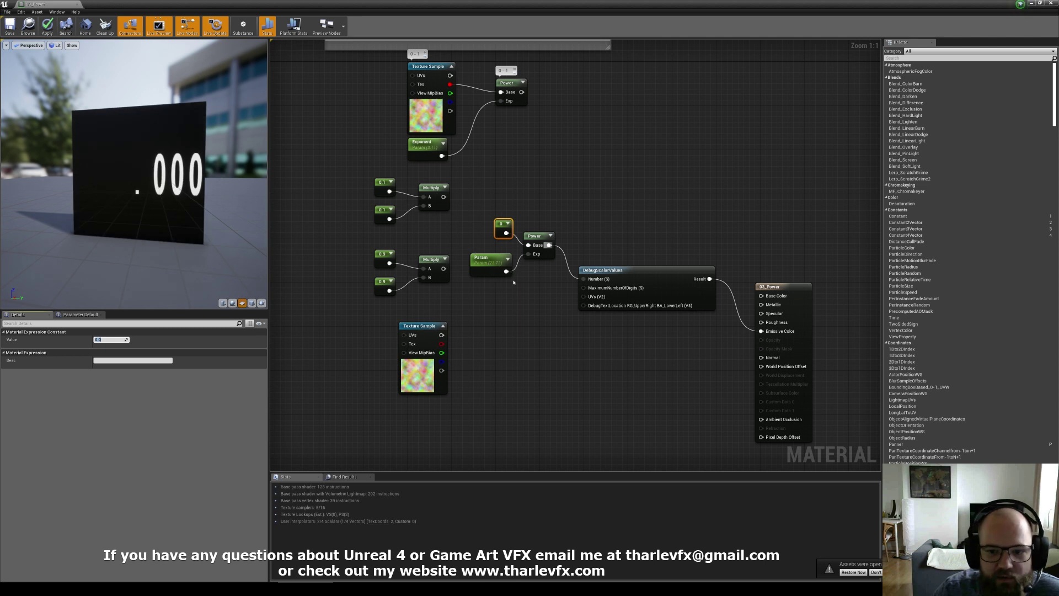
pyautogui.click(492, 271)
pyautogui.moveTo(116, 379); pyautogui.dragTo(117, 379)
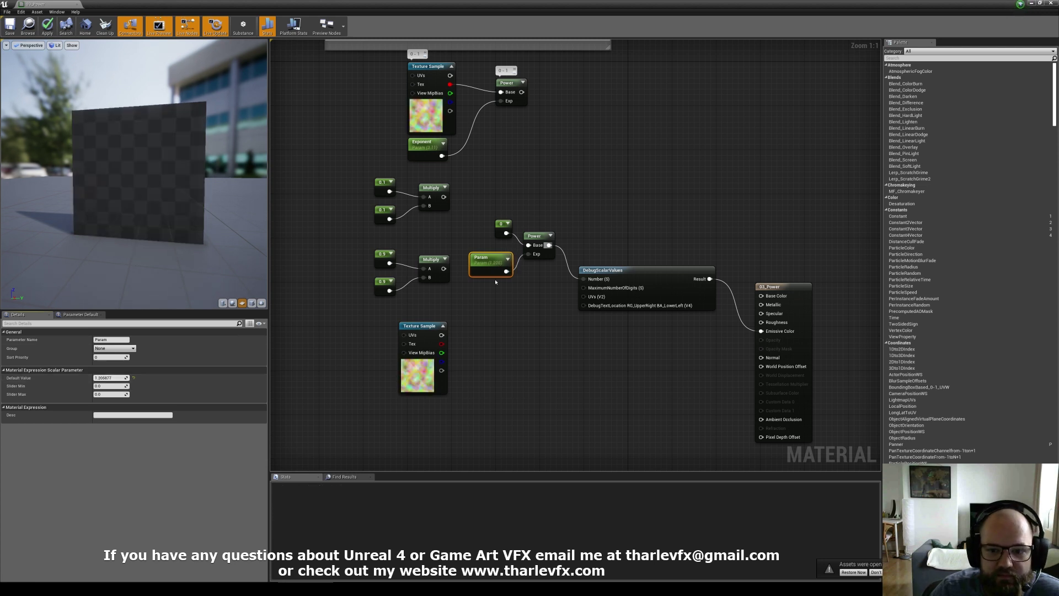
# Shift the lower Texture Sample outward and connect its red output to the Base of a new Power node
pyautogui.moveTo(520, 88); pyautogui.dragTo(519, 127, button='right')
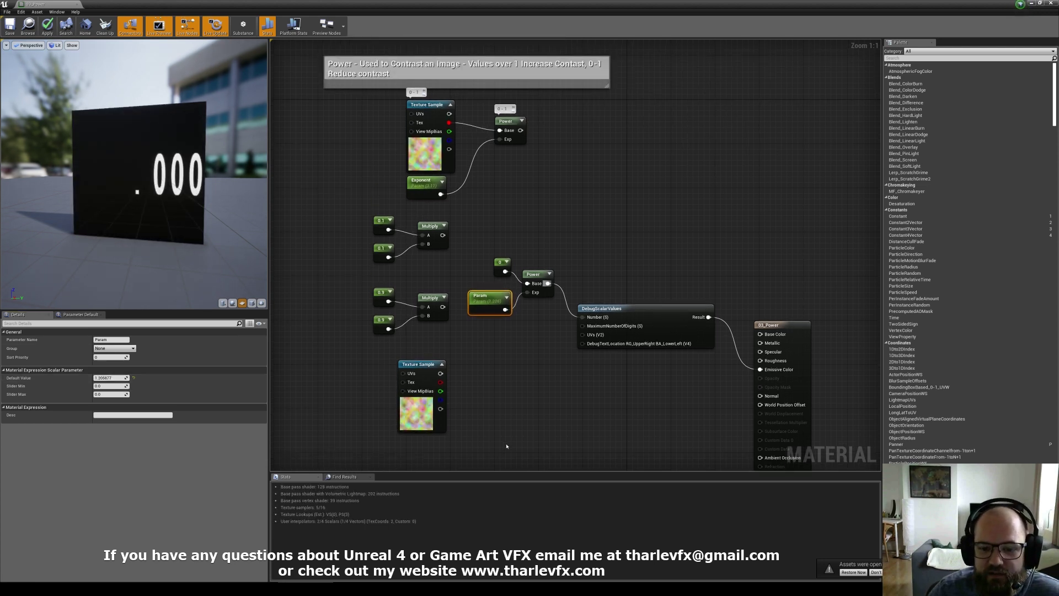
pyautogui.moveTo(507, 443); pyautogui.dragTo(508, 347, button='right')
pyautogui.click(499, 302)
pyautogui.moveTo(423, 314); pyautogui.dragTo(453, 314)
pyautogui.click(452, 352)
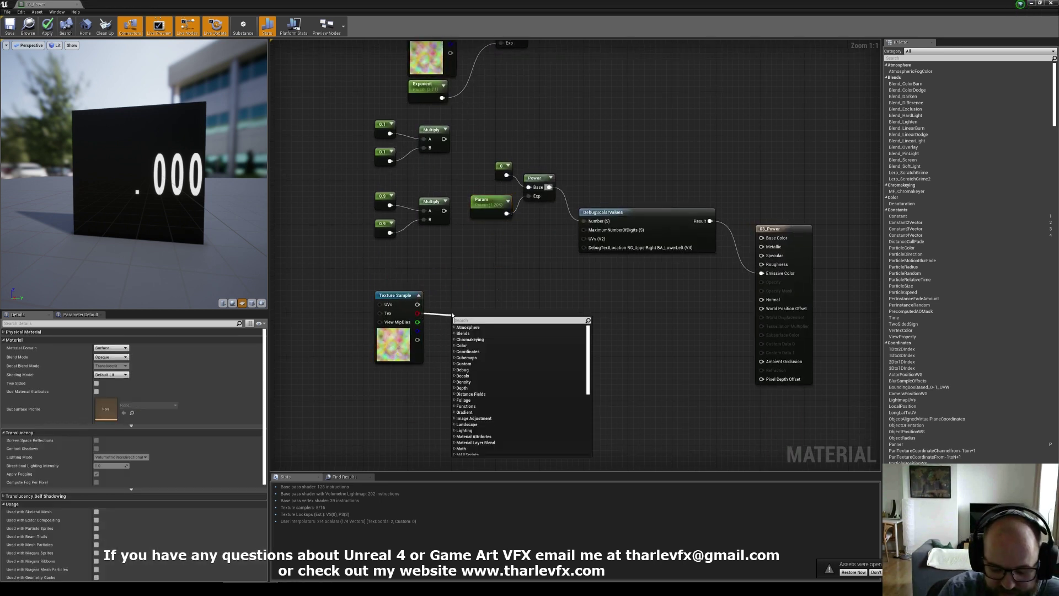
pyautogui.write('power')
pyautogui.press('Return')
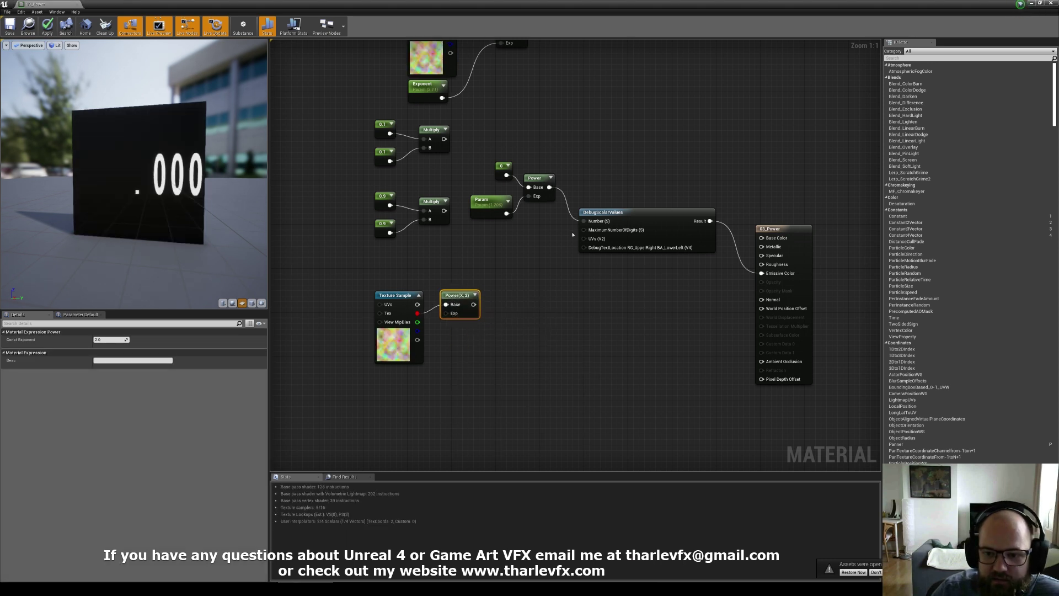
# Add a scalar parameter named Exponent and connect it to the lower Power node's Exp input
pyautogui.click(439, 331)
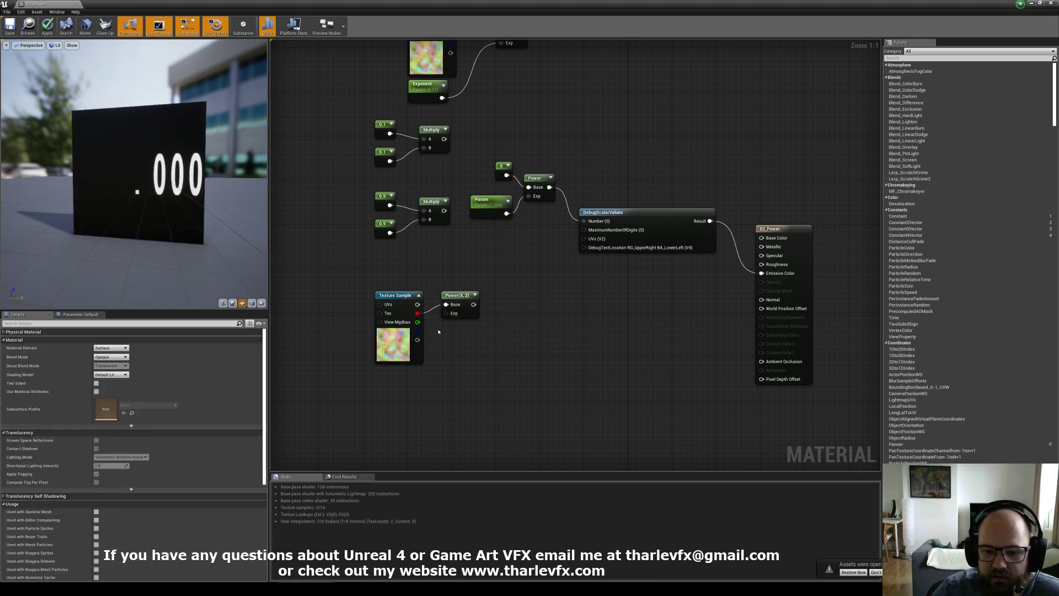
pyautogui.write('Exponent')
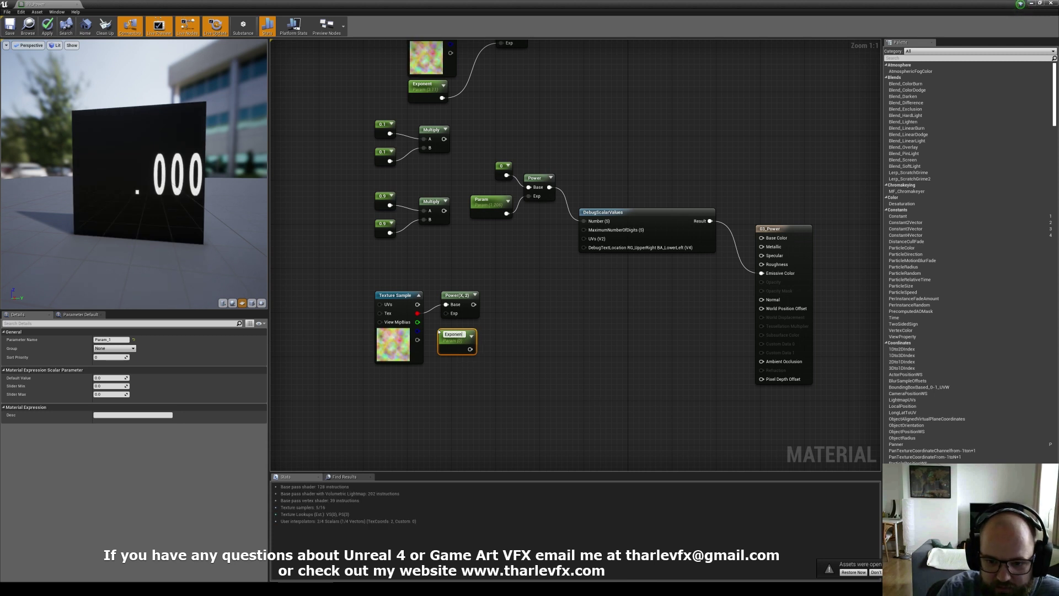
pyautogui.moveTo(467, 347); pyautogui.dragTo(504, 296)
# Add a Multiply node after the lower Power node and connect a new scalar parameter named Intensity to its B input
pyautogui.click(470, 308)
pyautogui.write('mul')
pyautogui.press('Return')
pyautogui.click(485, 333)
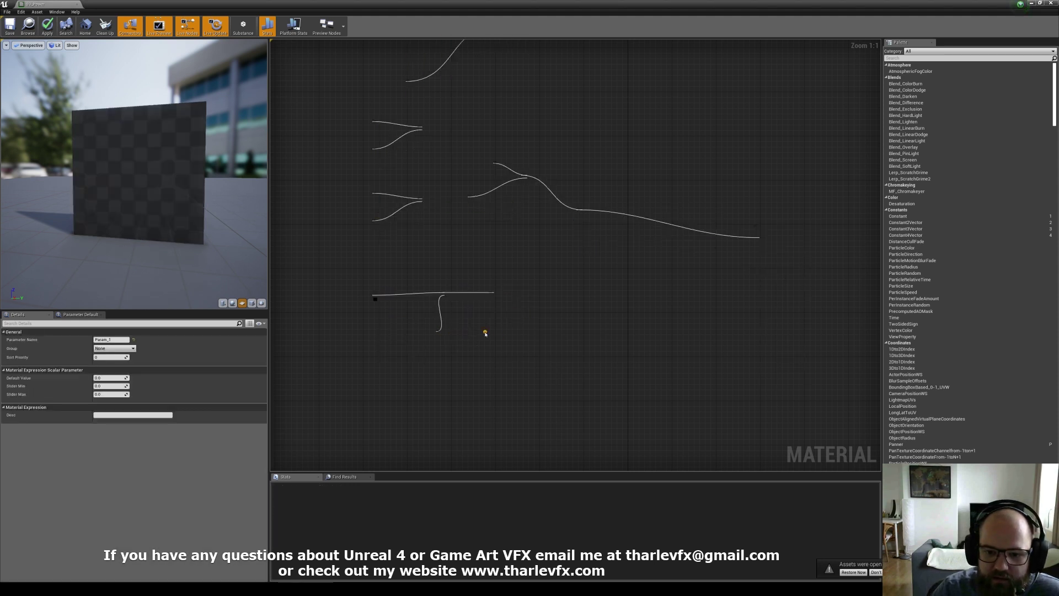
pyautogui.write('Intensity')
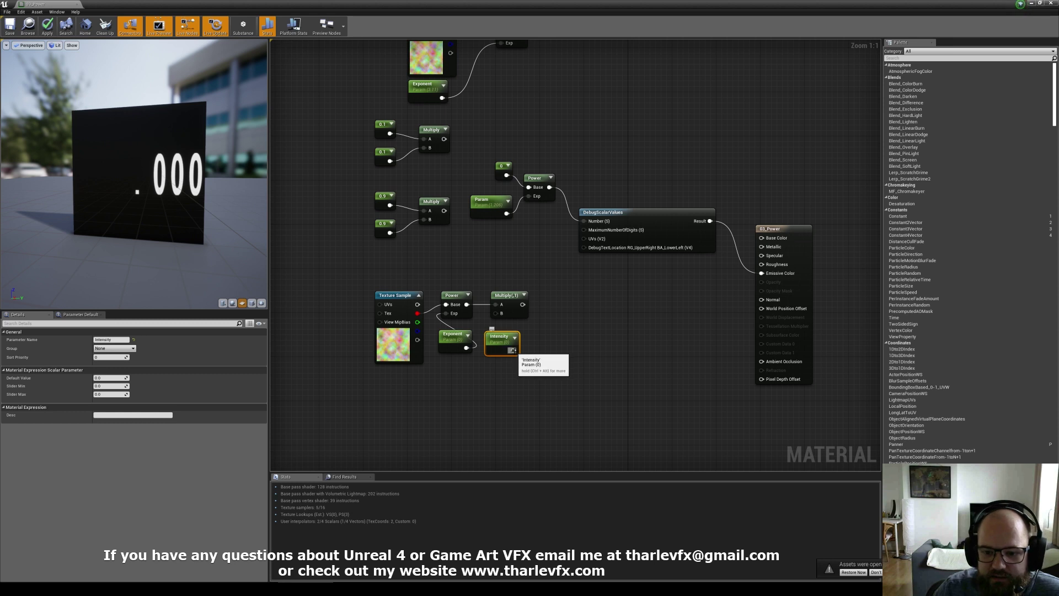
pyautogui.moveTo(513, 351)
pyautogui.mouseDown()
pyautogui.moveTo(495, 313)
pyautogui.moveTo(504, 344)
pyautogui.mouseUp()
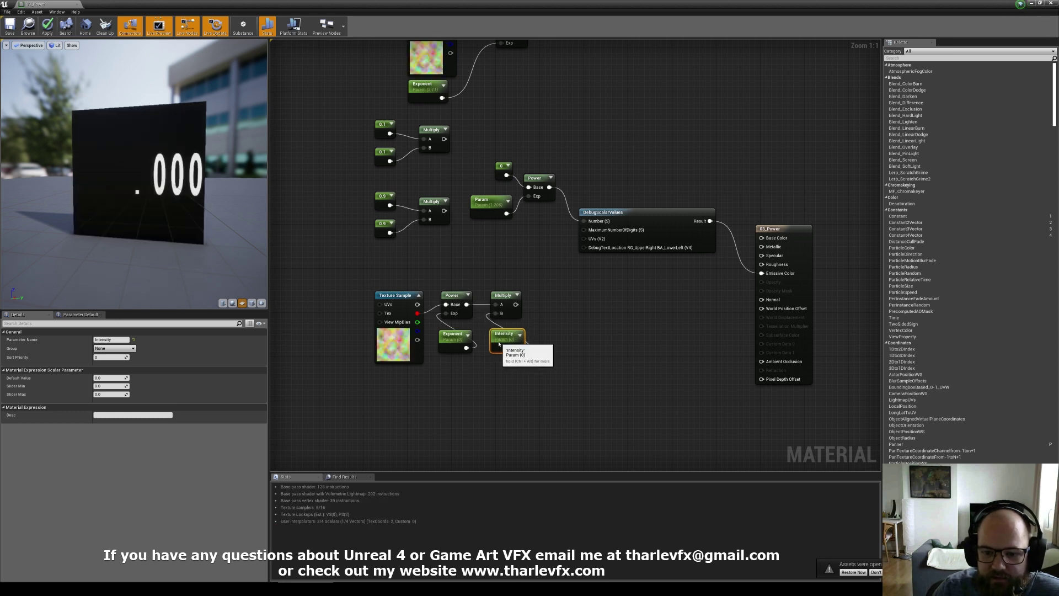
# Add an Add node after Multiply and connect a new scalar parameter named Offset to its B input
pyautogui.click(553, 331)
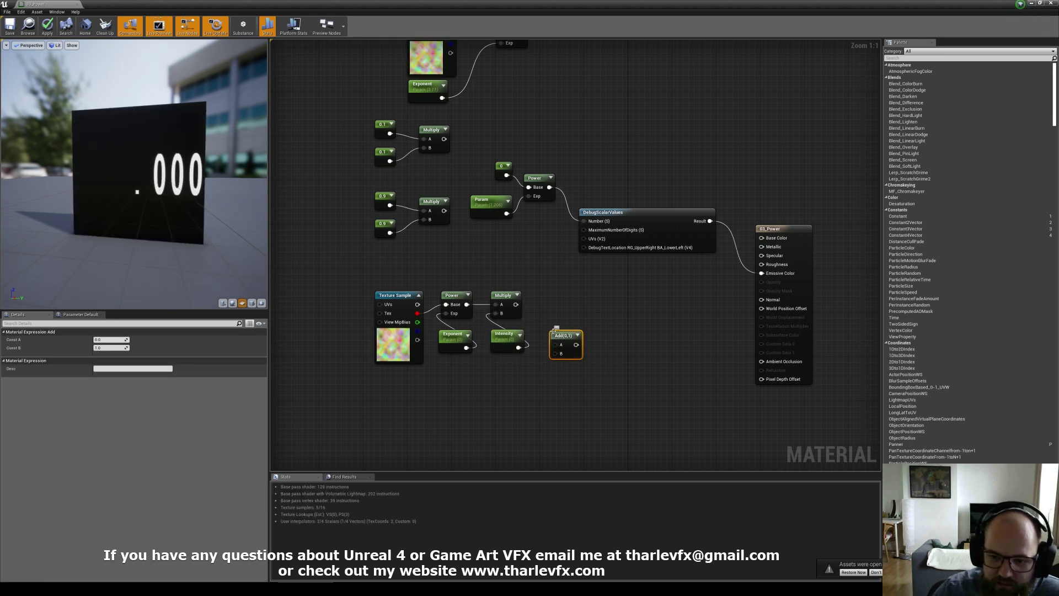
pyautogui.moveTo(561, 336); pyautogui.dragTo(553, 305)
pyautogui.click(577, 280)
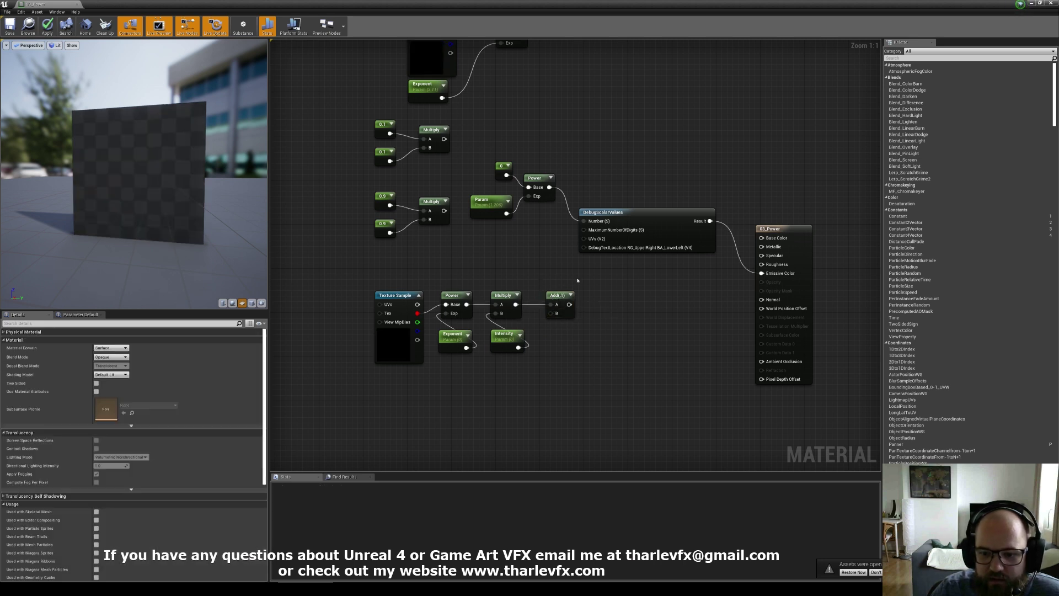
pyautogui.click(551, 334)
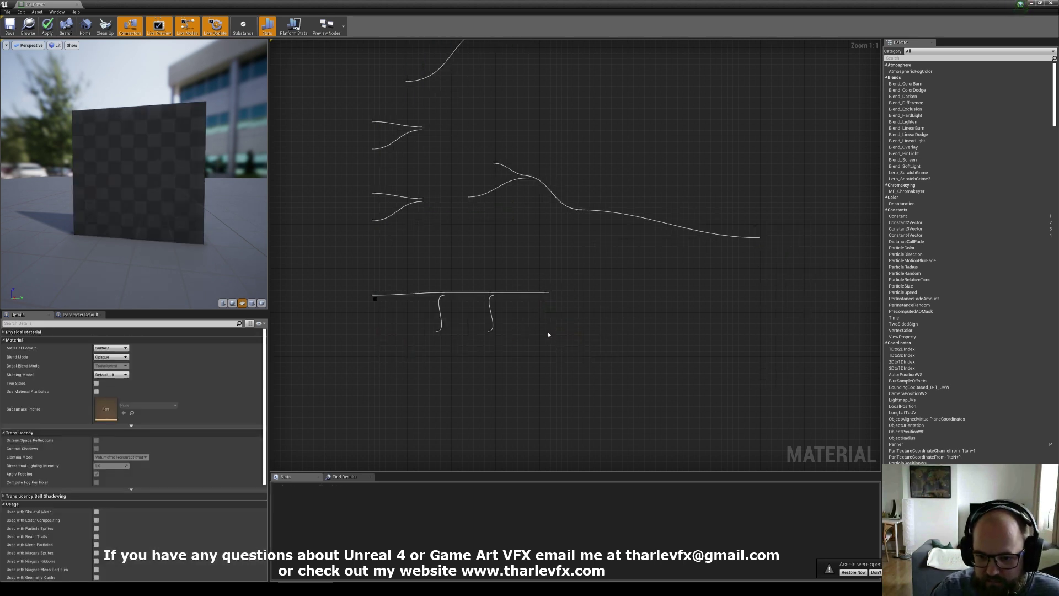
pyautogui.press('s')
pyautogui.click(544, 332)
pyautogui.write('Offset')
pyautogui.press('Return')
pyautogui.moveTo(571, 347); pyautogui.dragTo(551, 313)
# Move the Add and Offset nodes slightly closer to the Multiply and Intensity pair
pyautogui.moveTo(463, 259); pyautogui.dragTo(456, 386)
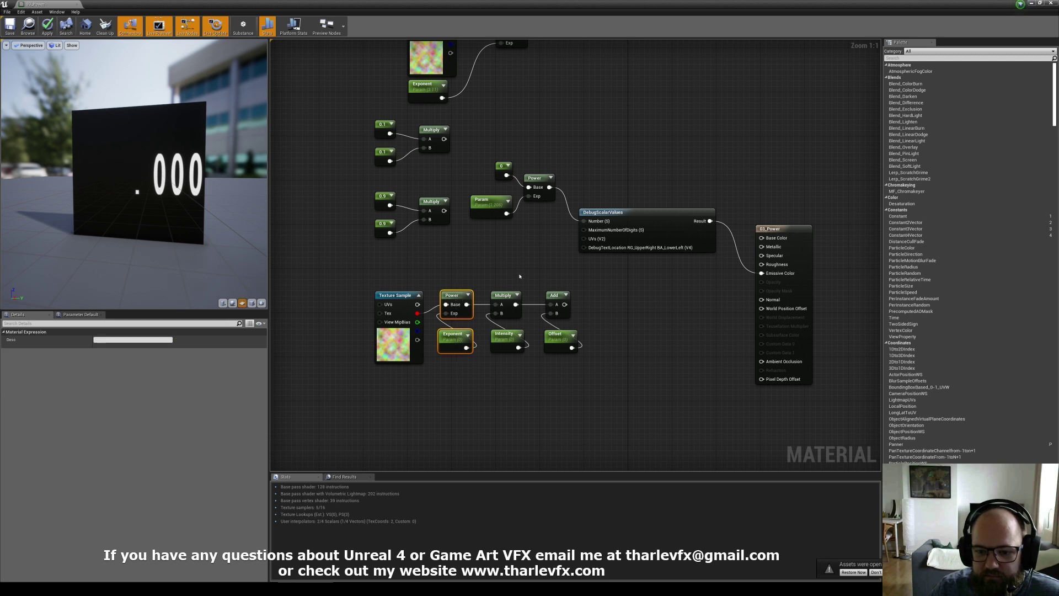
pyautogui.click(615, 306)
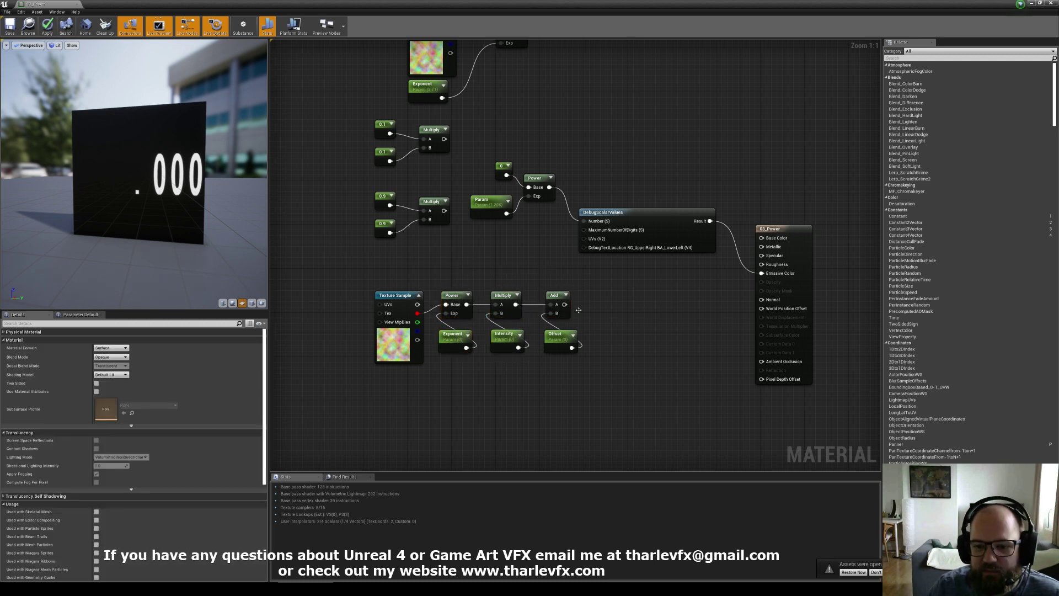
pyautogui.moveTo(573, 275); pyautogui.dragTo(550, 337)
pyautogui.click(621, 343)
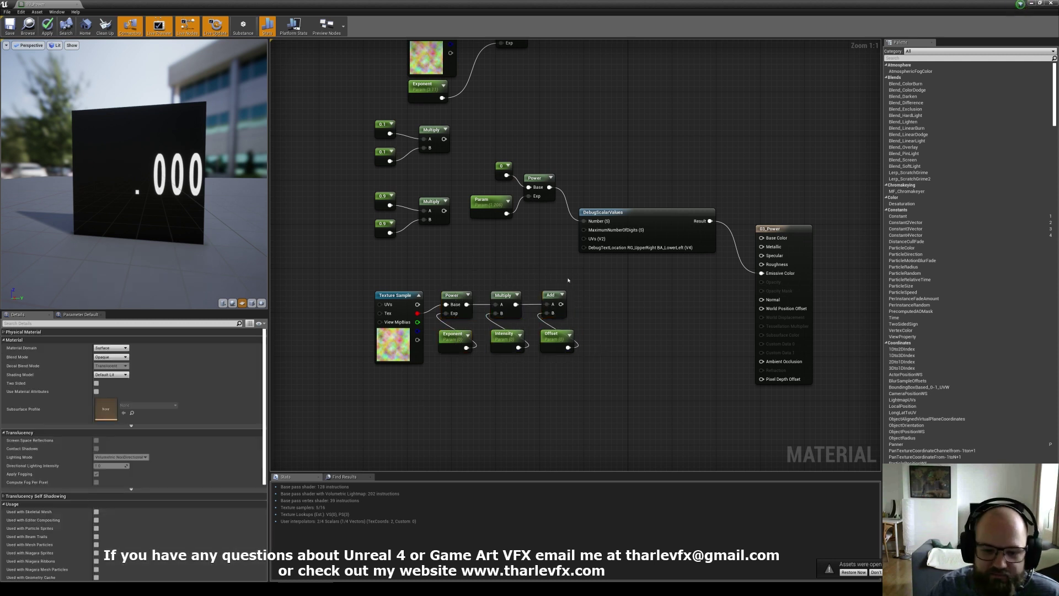
# Switch to Photoshop, try narrowing the black and white input levels of the clouds image, cancel Levels, and return to the material
pyautogui.click(361, 588)
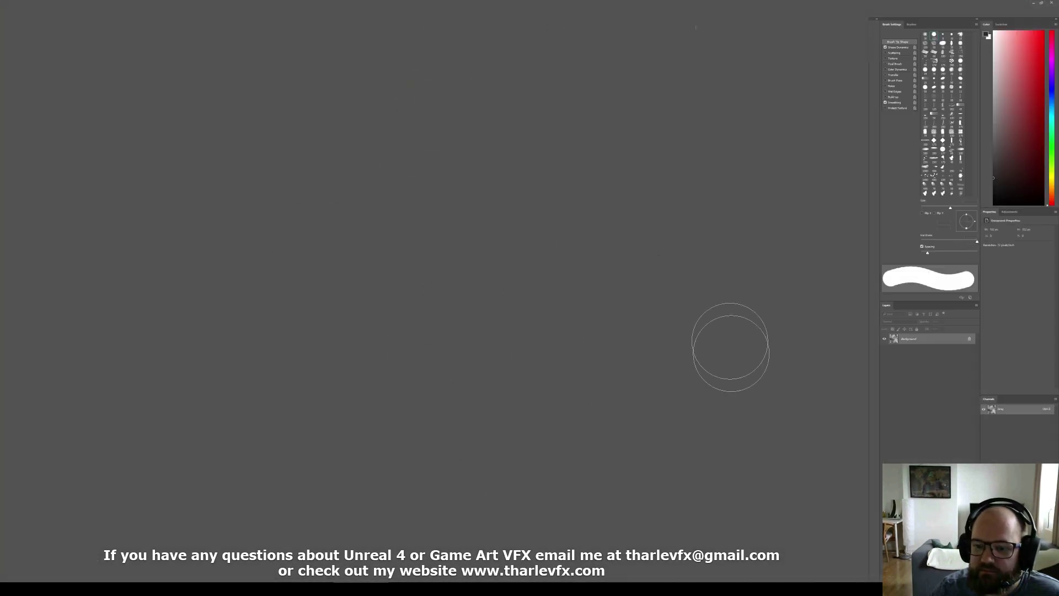
pyautogui.hotkey('ctrl', 'l')
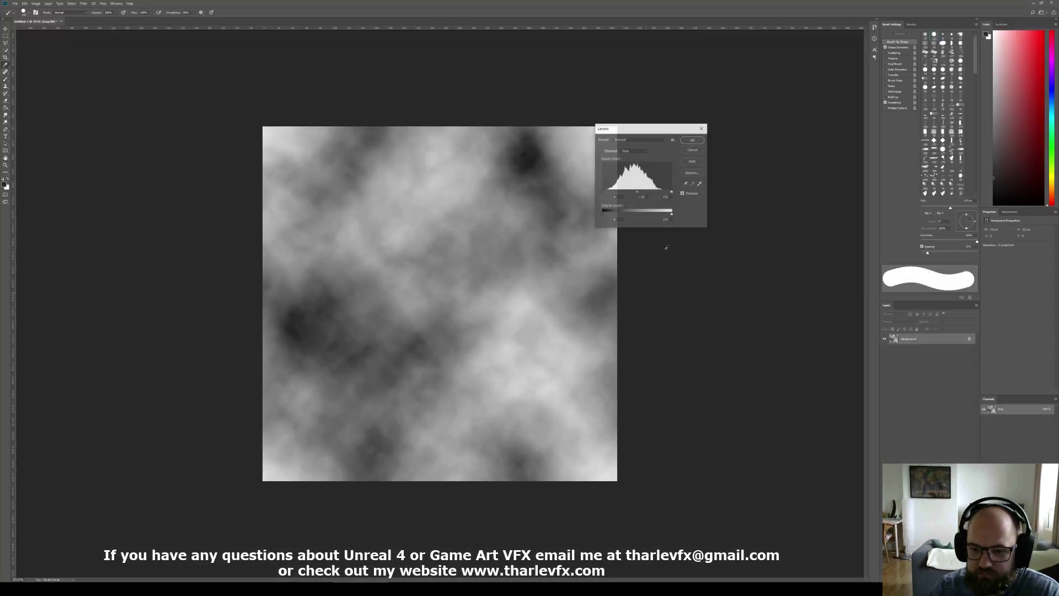
pyautogui.moveTo(605, 193)
pyautogui.mouseDown()
pyautogui.moveTo(657, 192)
pyautogui.moveTo(604, 196)
pyautogui.mouseUp()
pyautogui.moveTo(671, 191); pyautogui.dragTo(622, 192)
pyautogui.click(693, 150)
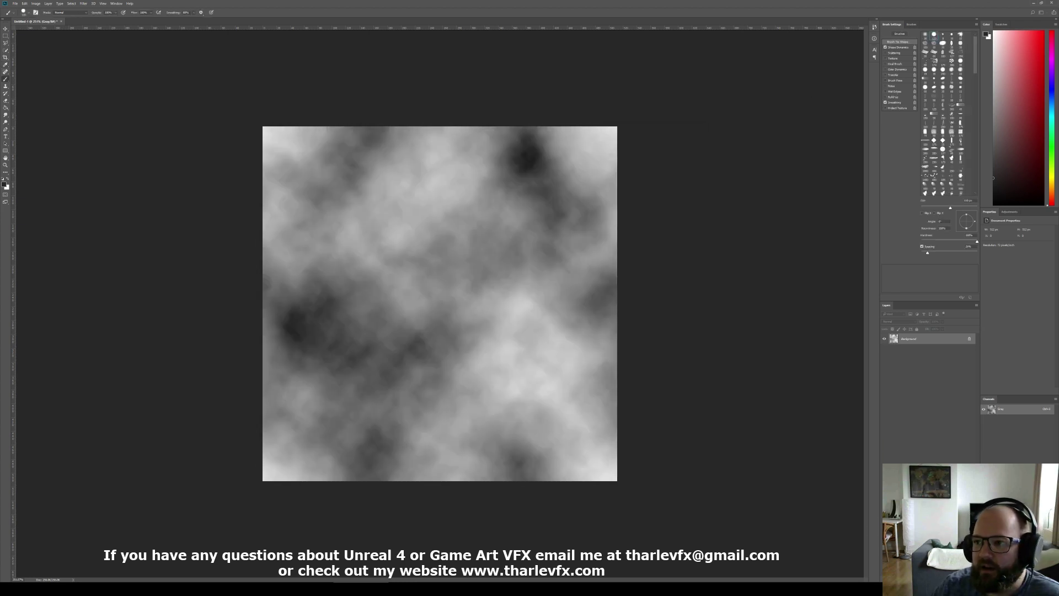
pyautogui.click(1033, 4)
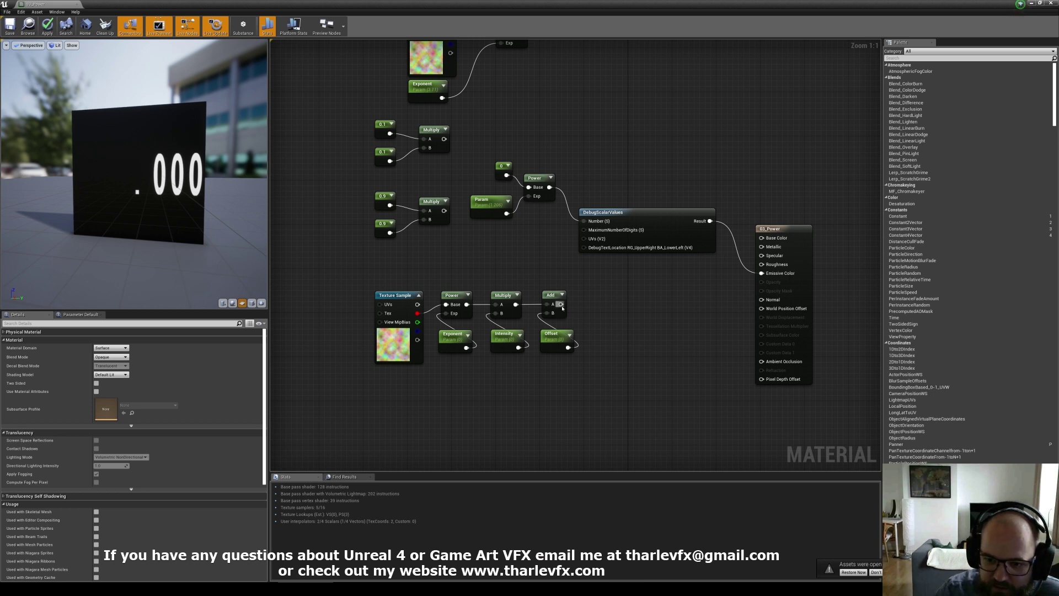
# Connect the Add node's output to a new Clamp node with Min 0 and Max 1
pyautogui.moveTo(561, 305); pyautogui.dragTo(622, 296)
pyautogui.write('sat')
pyautogui.press('Return')
# Set the lower Texture Sample's description to "0 - 1"
pyautogui.moveTo(398, 261); pyautogui.dragTo(375, 309)
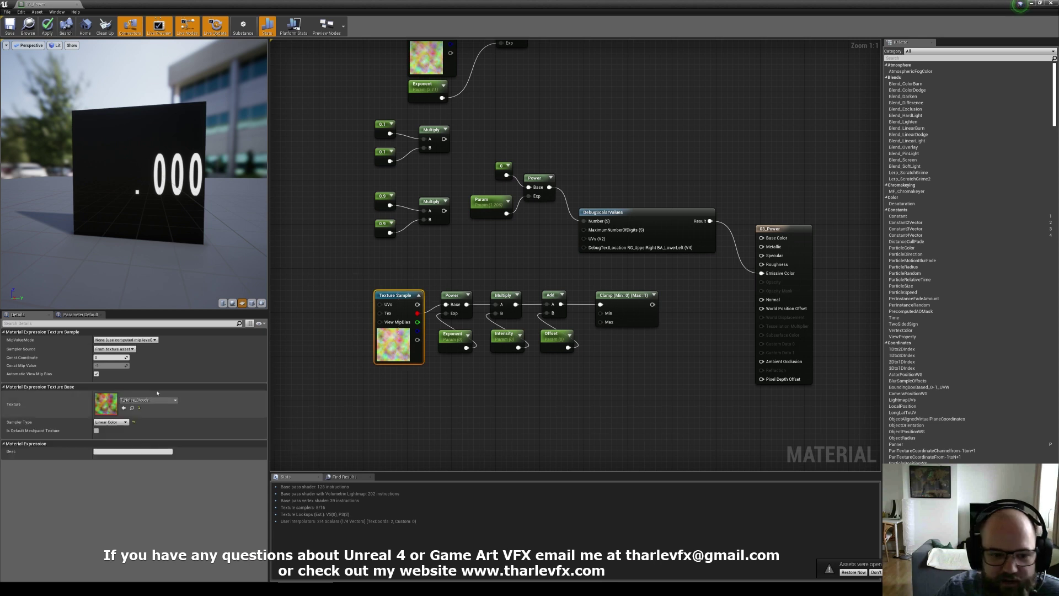
pyautogui.click(150, 452)
pyautogui.write('0 - 1')
pyautogui.press('Return')
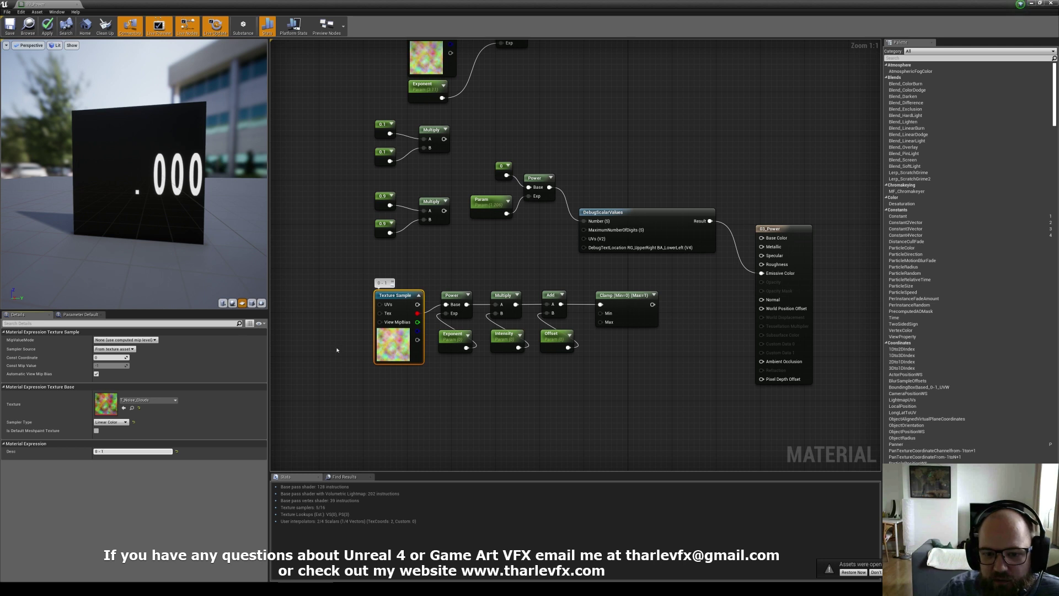
# Set the default values of the lower Exponent and Intensity parameters to 1
pyautogui.click(455, 337)
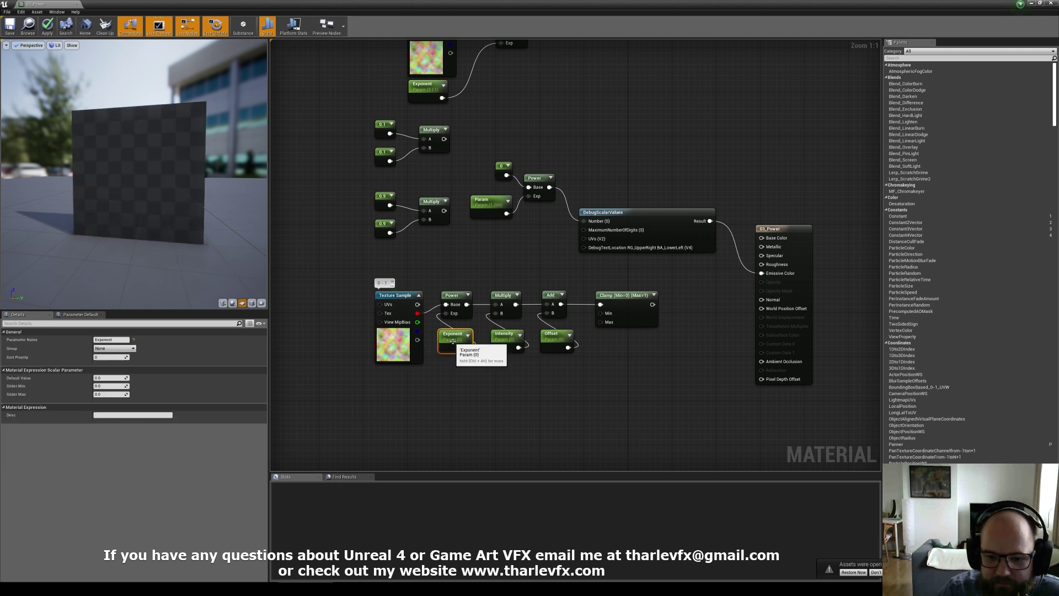
pyautogui.click(109, 378)
pyautogui.write('1')
pyautogui.press('Tab')
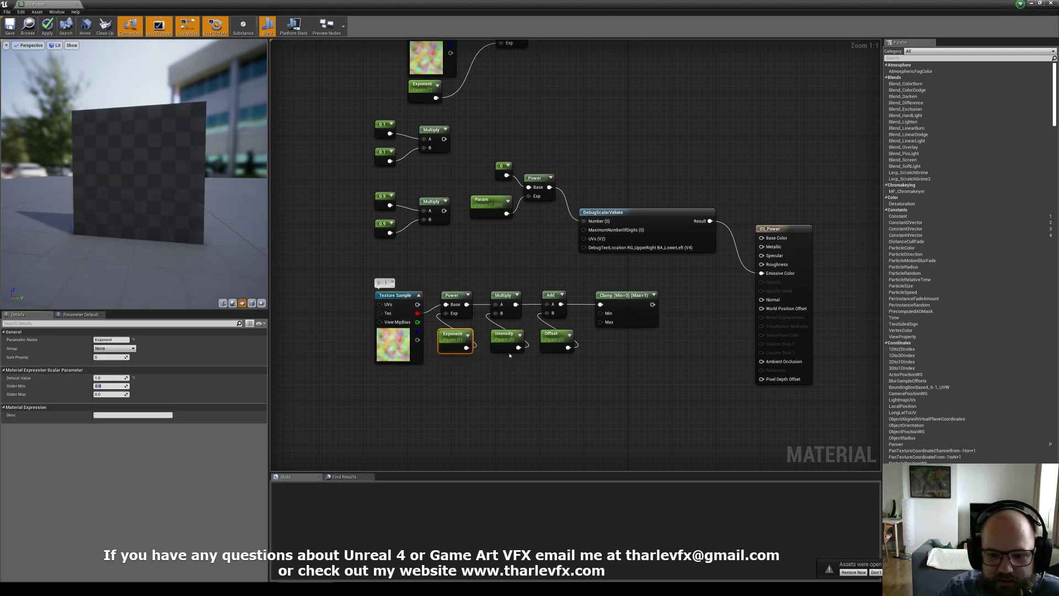
pyautogui.click(507, 337)
pyautogui.click(110, 378)
pyautogui.write('1')
pyautogui.press('Tab')
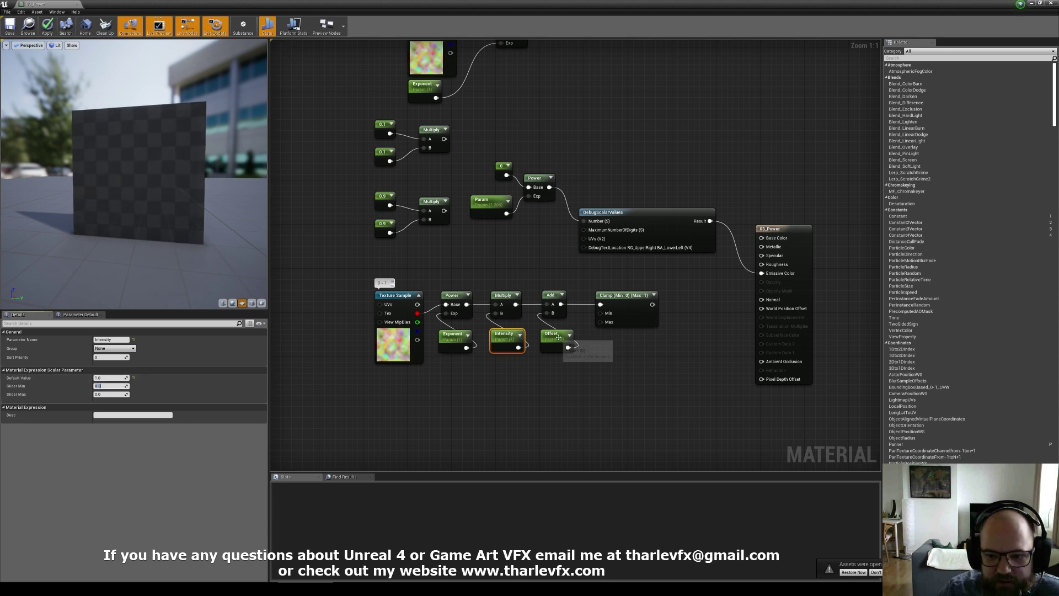
pyautogui.click(582, 374)
pyautogui.moveTo(582, 374); pyautogui.dragTo(445, 351)
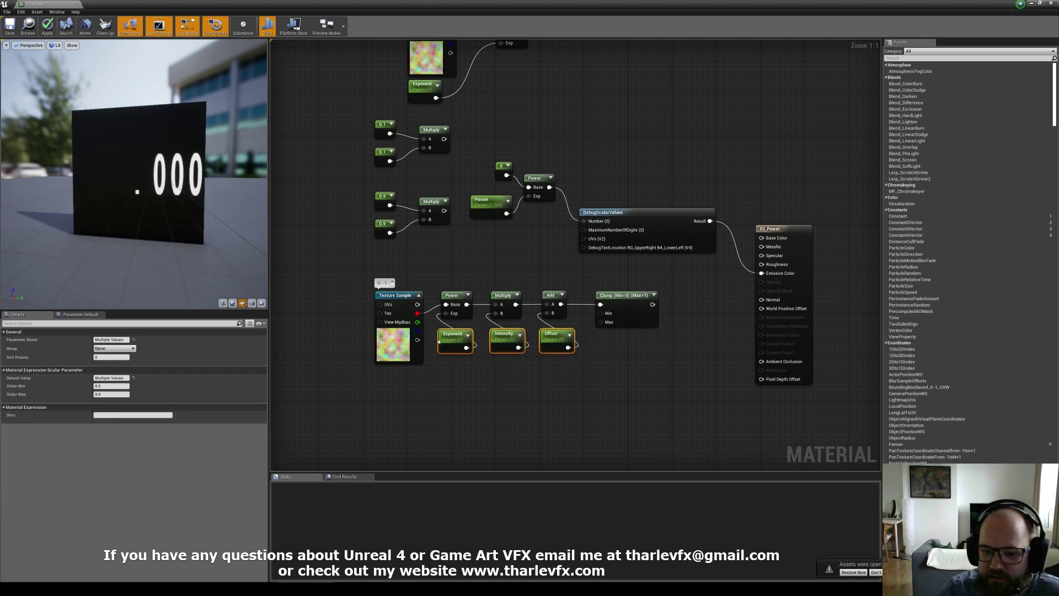
pyautogui.moveTo(456, 276); pyautogui.dragTo(462, 336)
pyautogui.moveTo(499, 271); pyautogui.dragTo(511, 335)
pyautogui.moveTo(542, 269); pyautogui.dragTo(551, 334)
# Connect the Clamp node's output to the material's Emissive Color
pyautogui.click(655, 316)
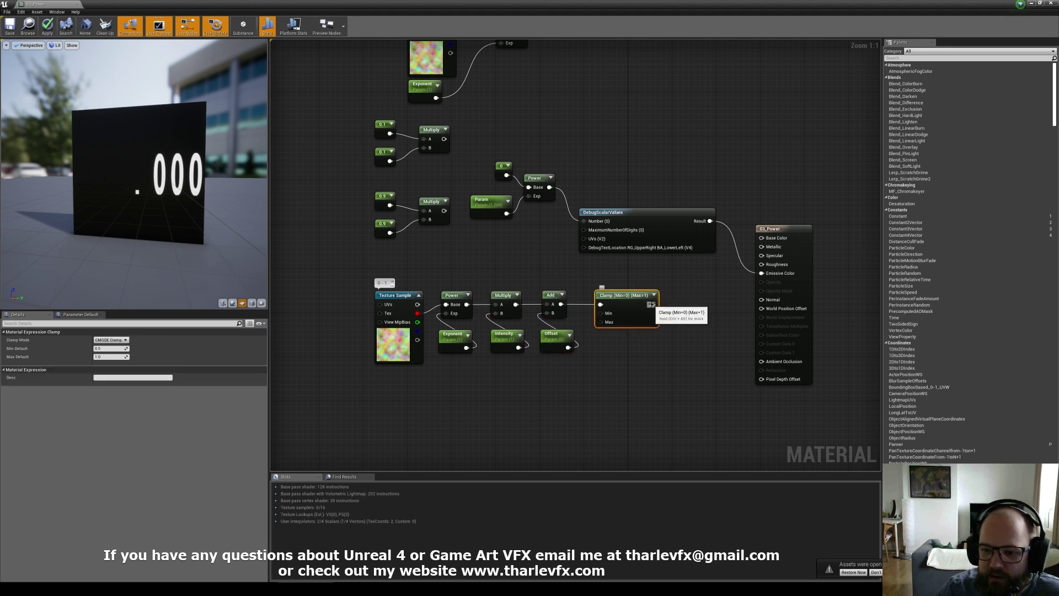
pyautogui.moveTo(652, 304); pyautogui.dragTo(762, 273)
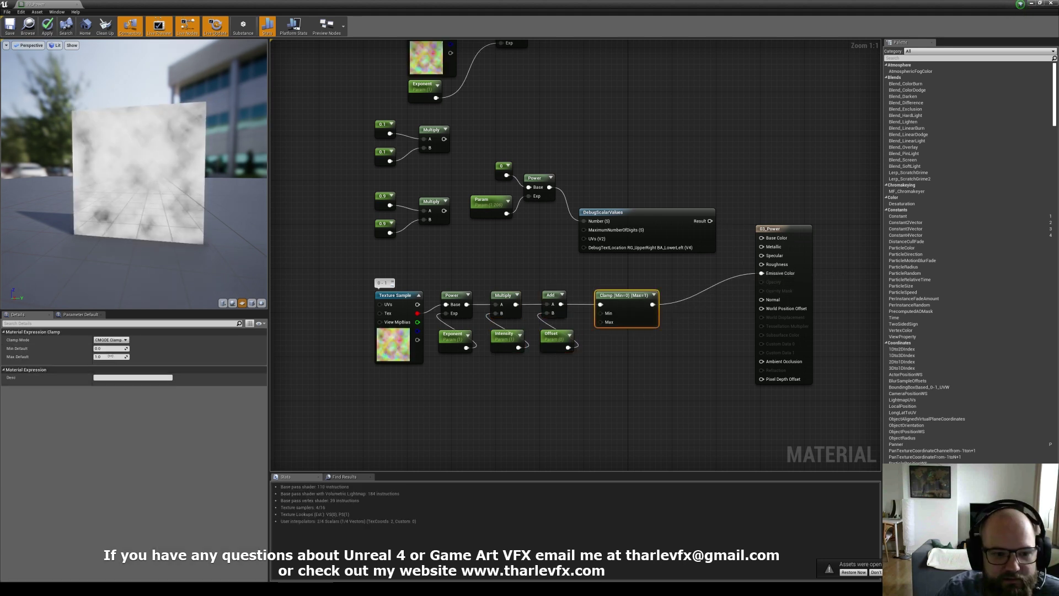
# Try positive and negative default values on the Offset parameter and reset it to 0
pyautogui.moveTo(116, 242); pyautogui.dragTo(115, 233)
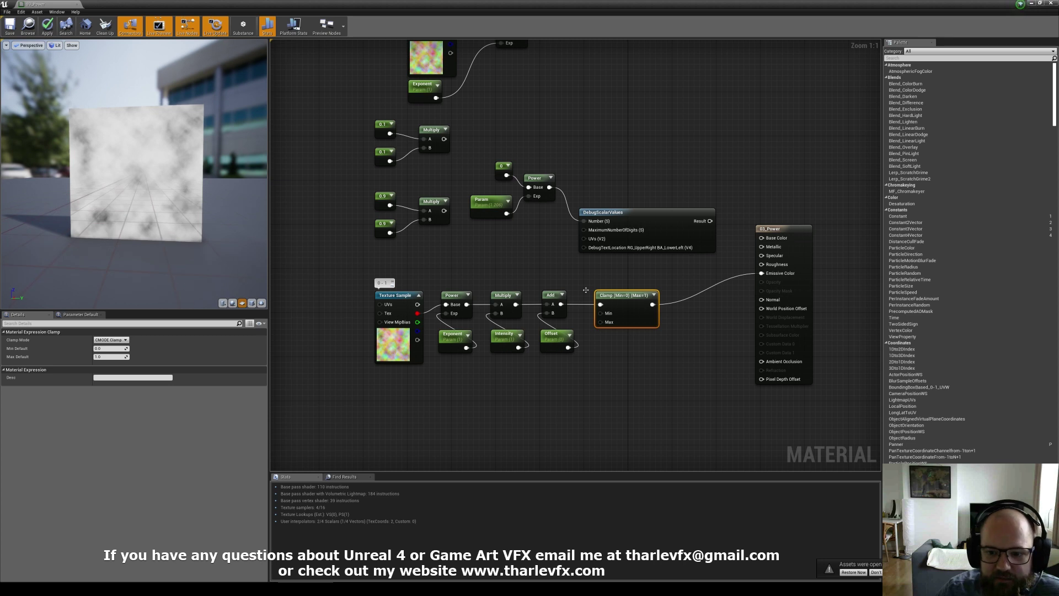
pyautogui.scroll(5, 115, 234)
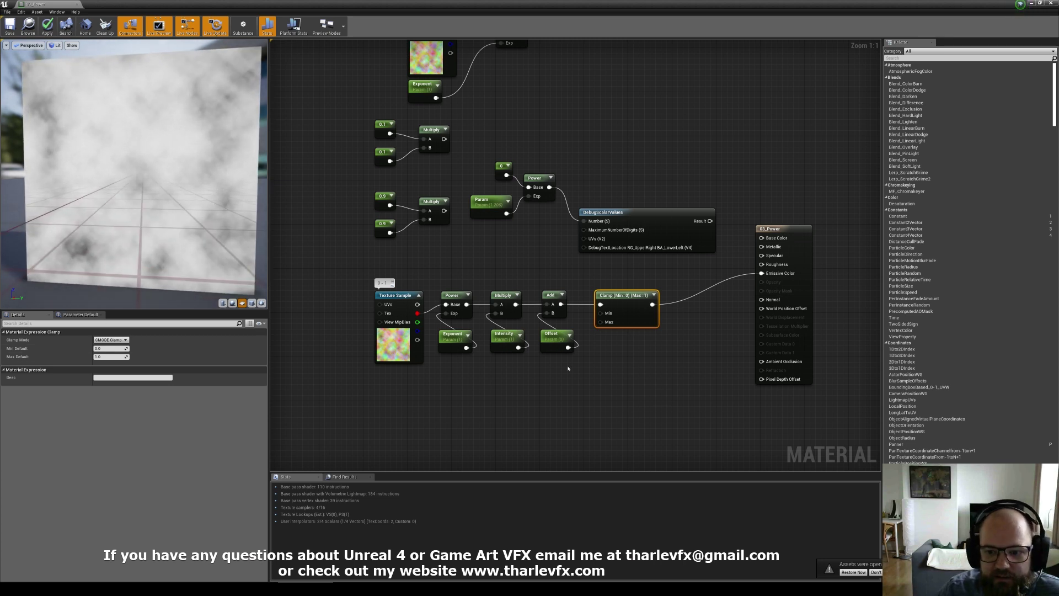
pyautogui.click(559, 343)
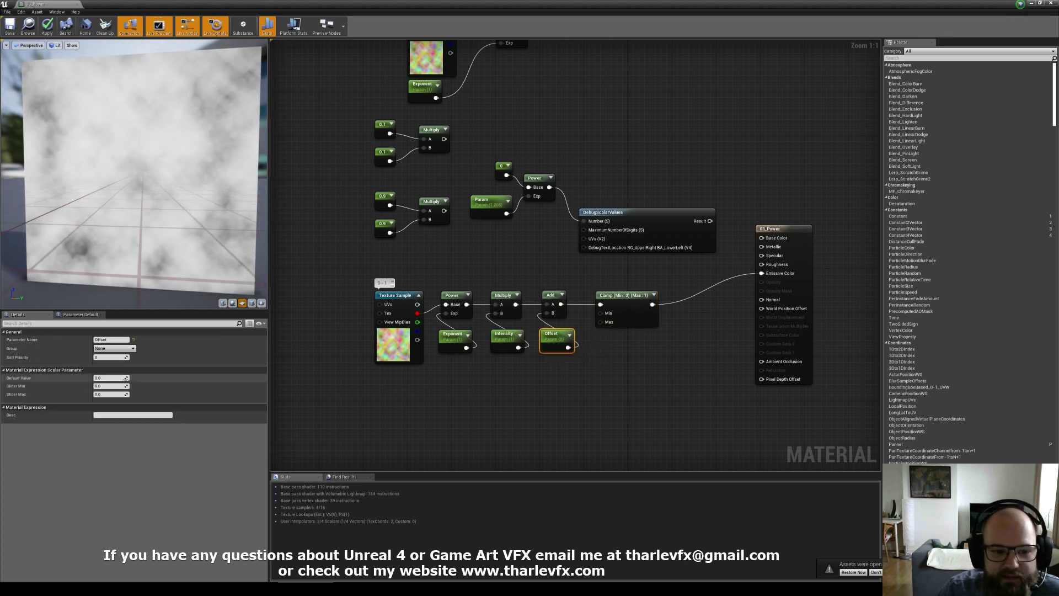
pyautogui.moveTo(110, 378); pyautogui.dragTo(119, 378)
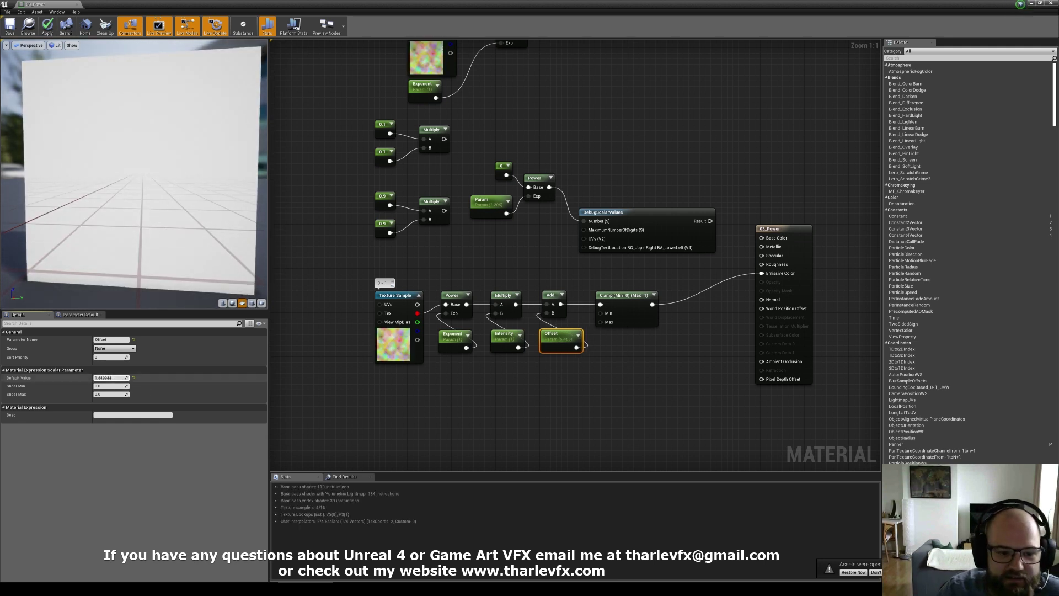
pyautogui.moveTo(110, 377); pyautogui.dragTo(94, 378)
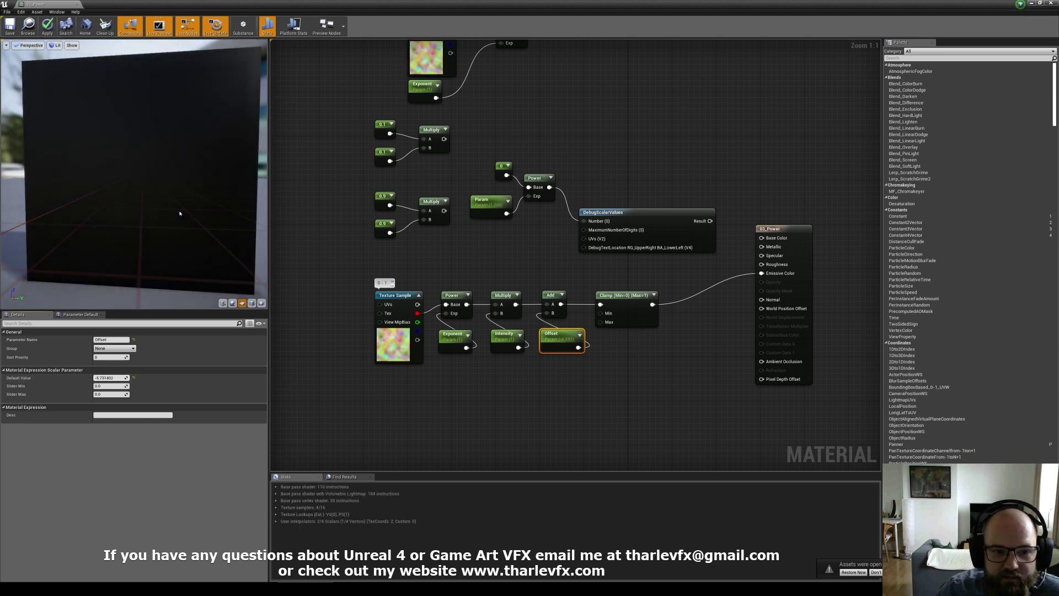
pyautogui.moveTo(102, 378); pyautogui.dragTo(110, 378)
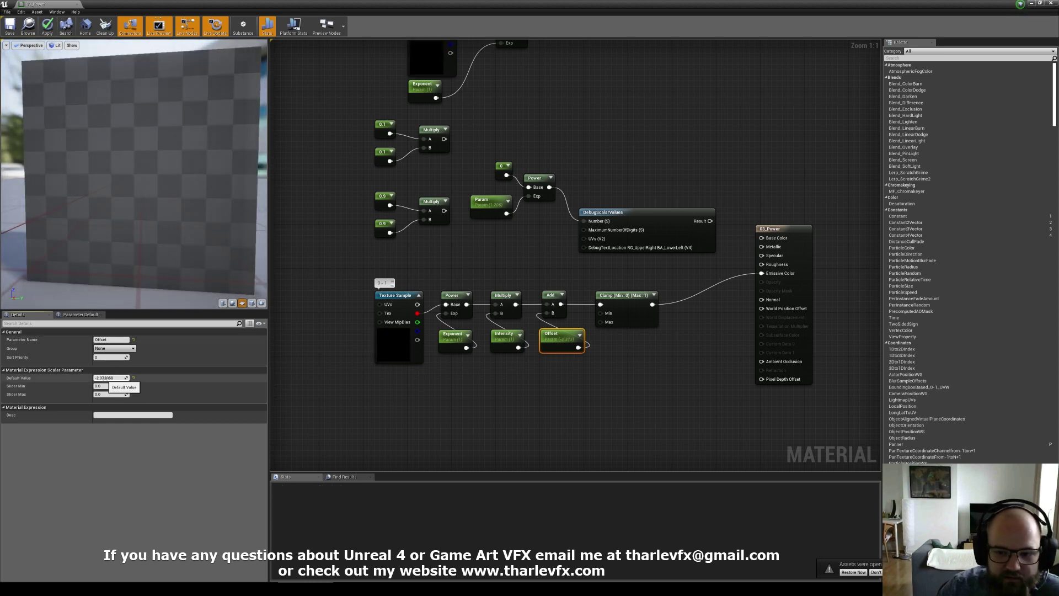
pyautogui.click(105, 378)
pyautogui.write('0')
pyautogui.press('Return')
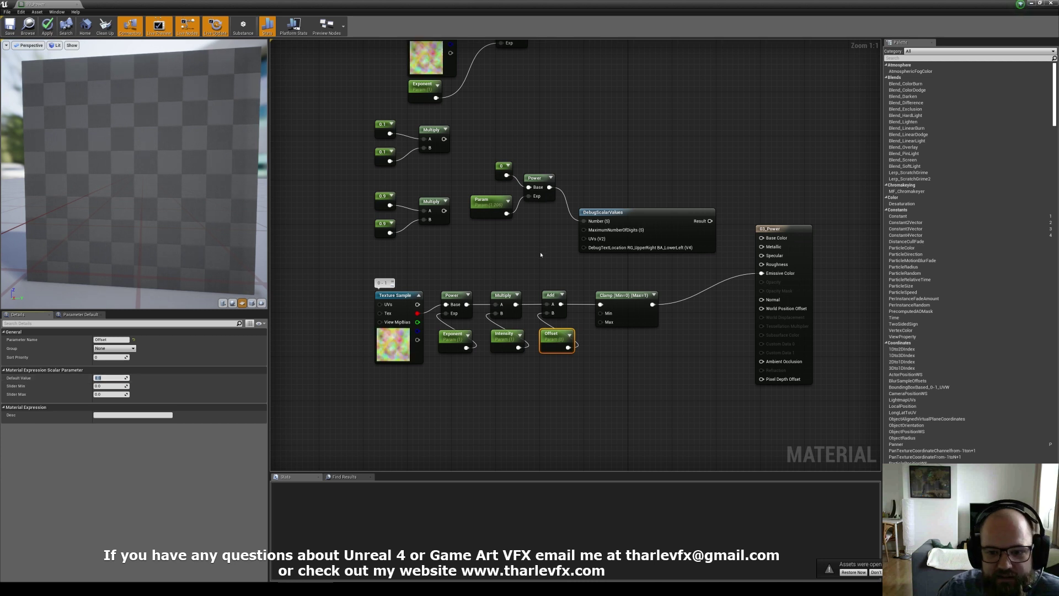
# Set the default value of the lower Exponent parameter to 8
pyautogui.click(452, 334)
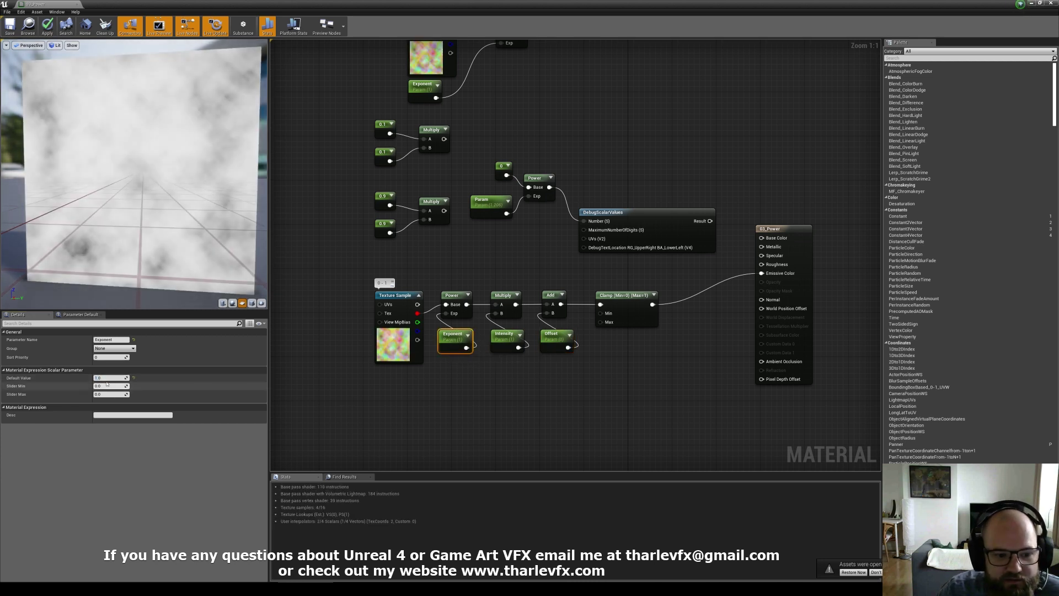
pyautogui.moveTo(108, 378); pyautogui.dragTo(103, 378)
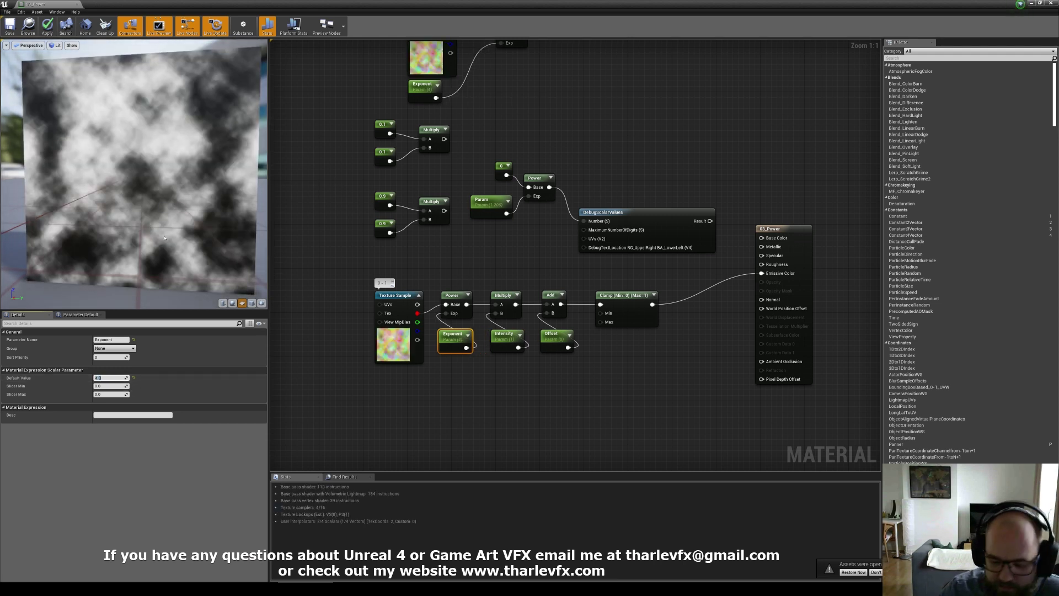
pyautogui.write('8')
pyautogui.press('Return')
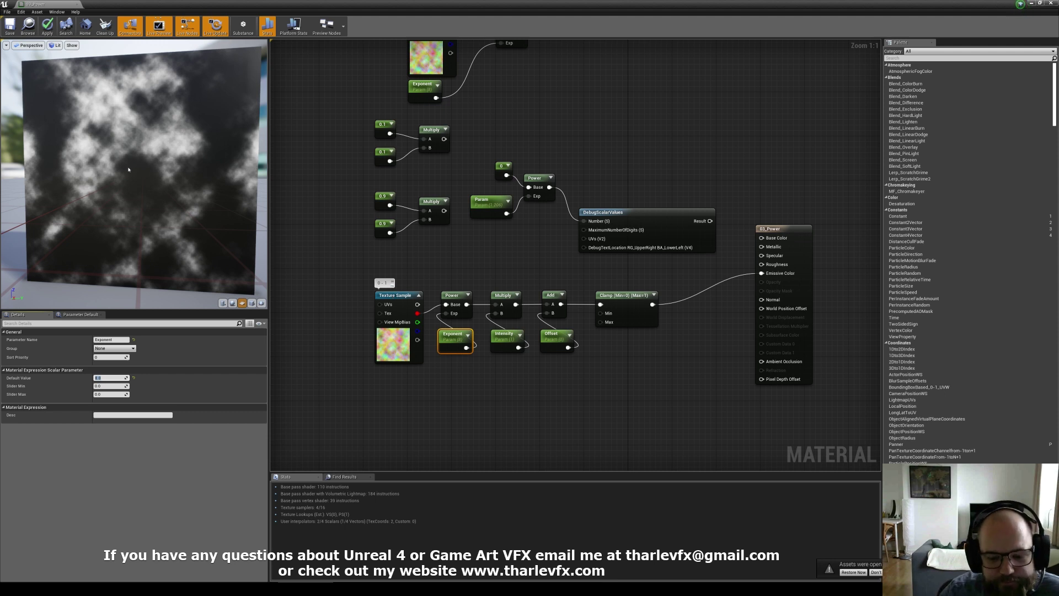
# Raise the Intensity parameter's default value above 70 and the lower Exponent parameter's default value above 10
pyautogui.click(506, 334)
pyautogui.moveTo(107, 377); pyautogui.dragTo(142, 378)
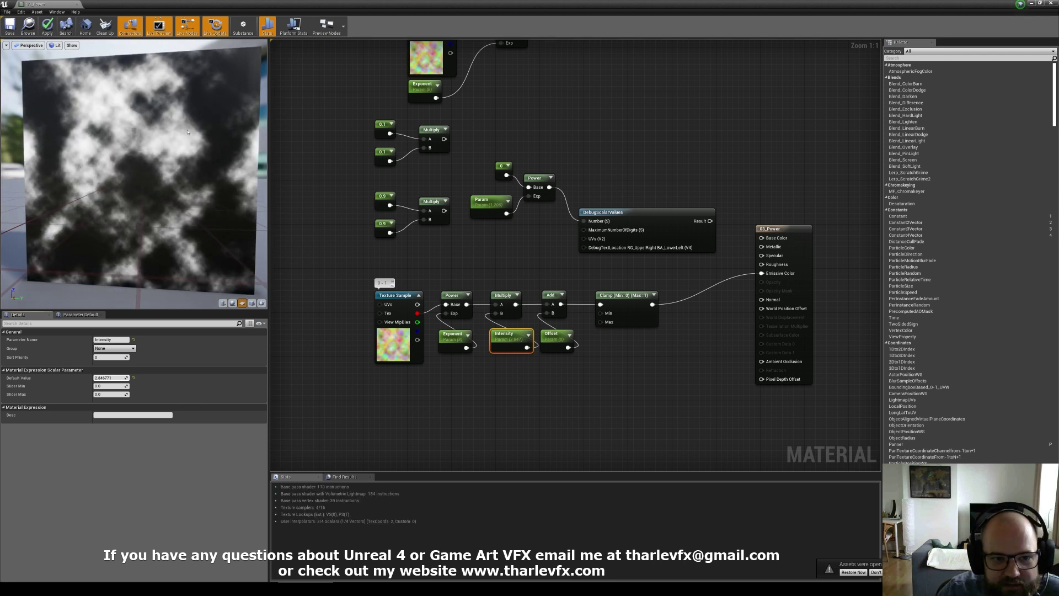
pyautogui.moveTo(110, 377); pyautogui.dragTo(117, 377)
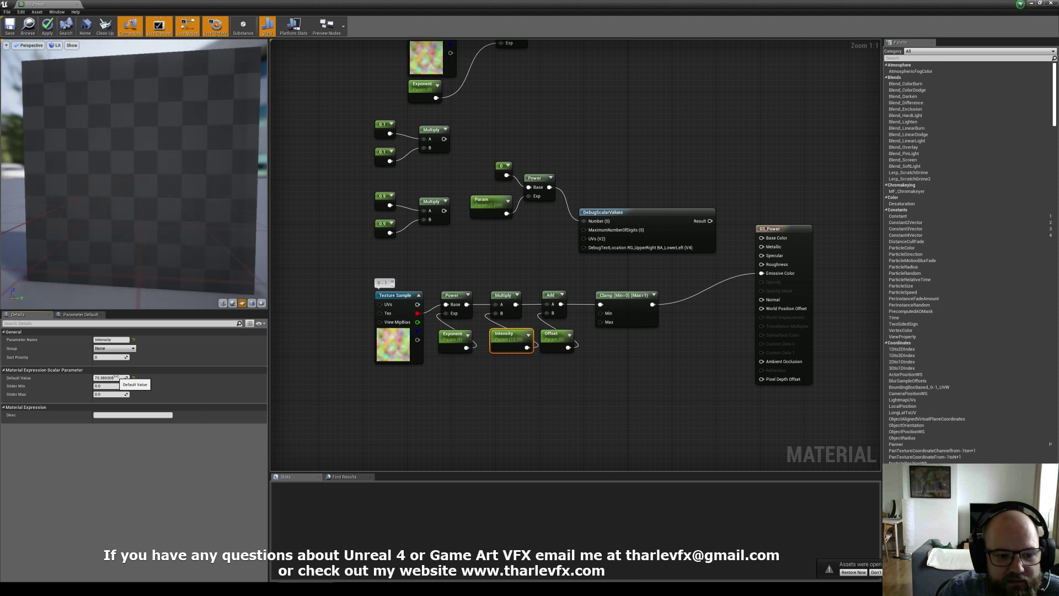
pyautogui.click(450, 339)
pyautogui.moveTo(110, 378); pyautogui.dragTo(116, 378)
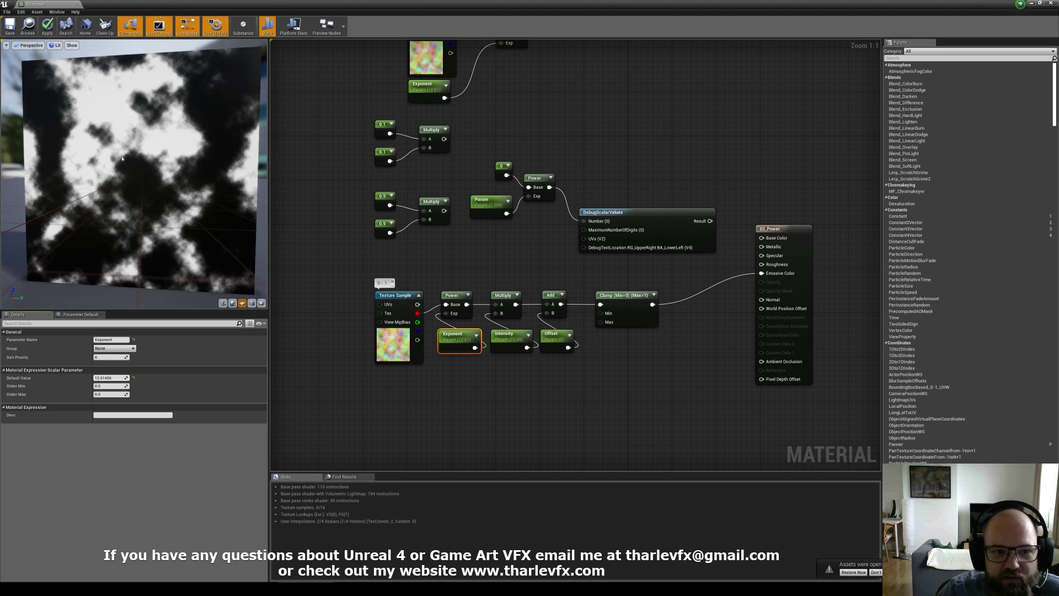
# Bypass the math nodes by wiring the lower Texture Sample's red output into the Clamp, and reconnect the Add output to the Clamp
pyautogui.moveTo(417, 314); pyautogui.dragTo(601, 304)
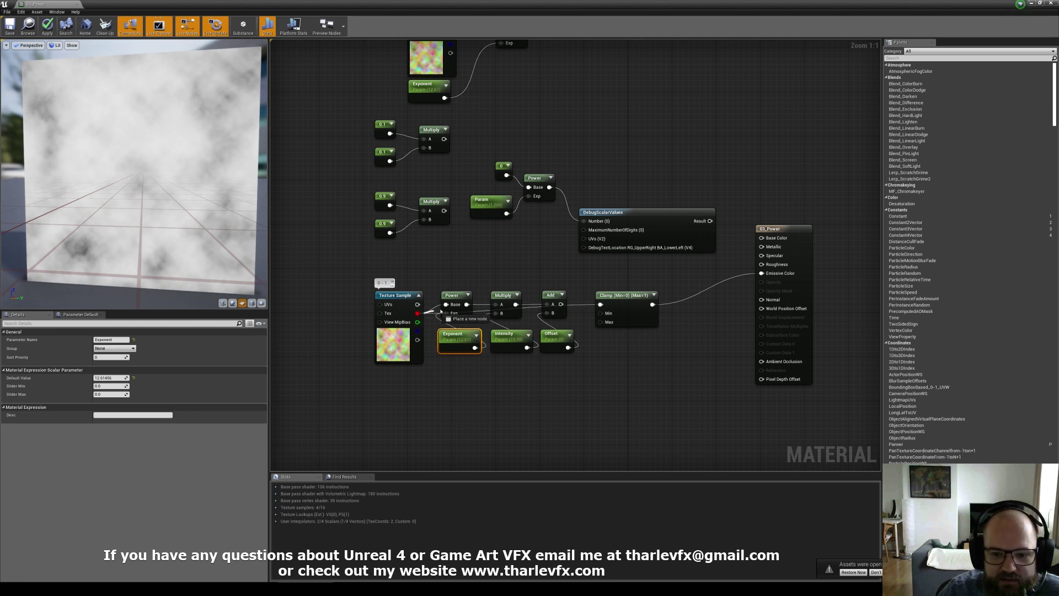
pyautogui.moveTo(561, 304); pyautogui.dragTo(601, 304)
pyautogui.click(579, 265)
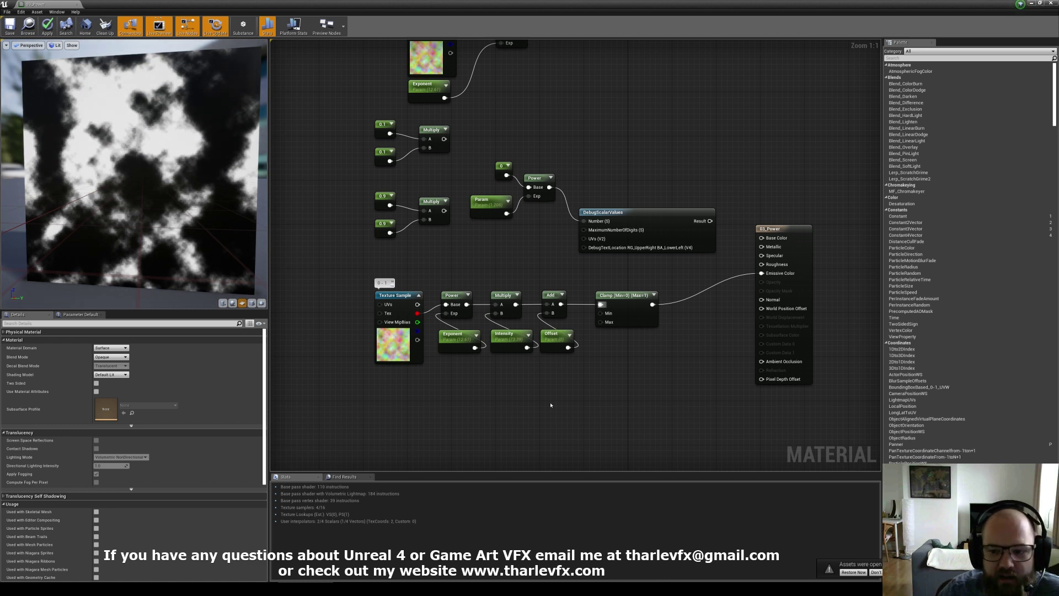
# Lower the Offset parameter's default value to a negative number to shrink the white areas of the noise
pyautogui.click(549, 347)
pyautogui.moveTo(113, 377)
pyautogui.mouseDown()
pyautogui.moveTo(124, 380)
pyautogui.moveTo(111, 378)
pyautogui.mouseUp()
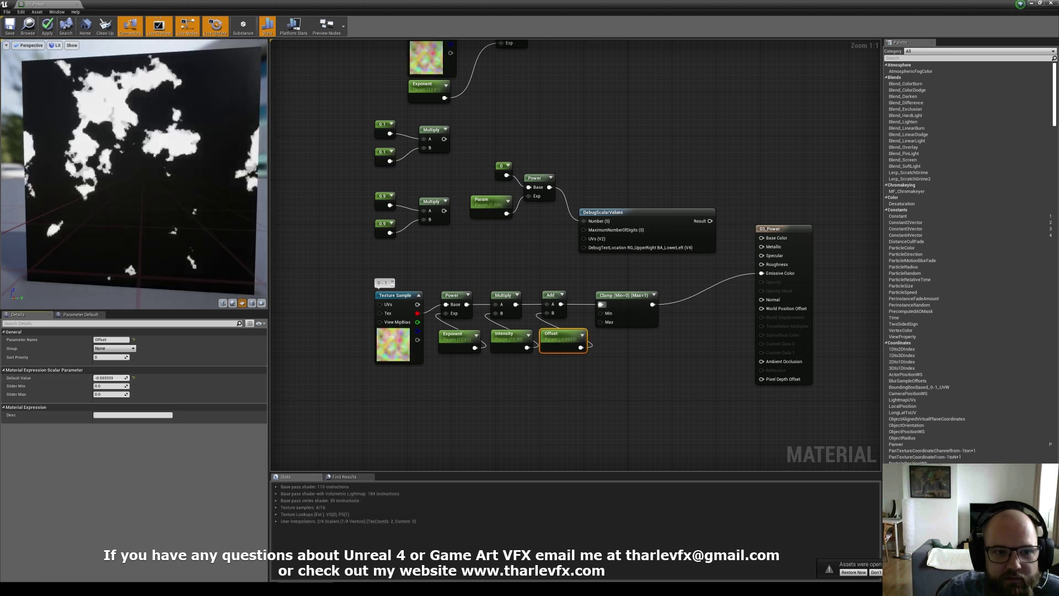
pyautogui.click(495, 354)
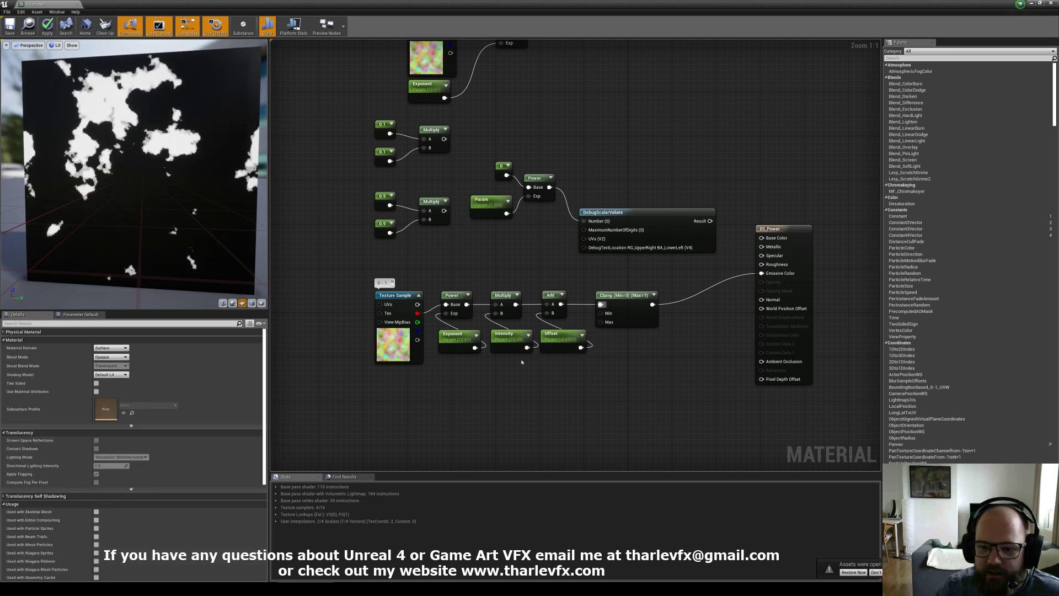
pyautogui.moveTo(608, 392); pyautogui.dragTo(468, 345)
pyautogui.click(444, 263)
pyautogui.moveTo(701, 396); pyautogui.dragTo(704, 433, button='right')
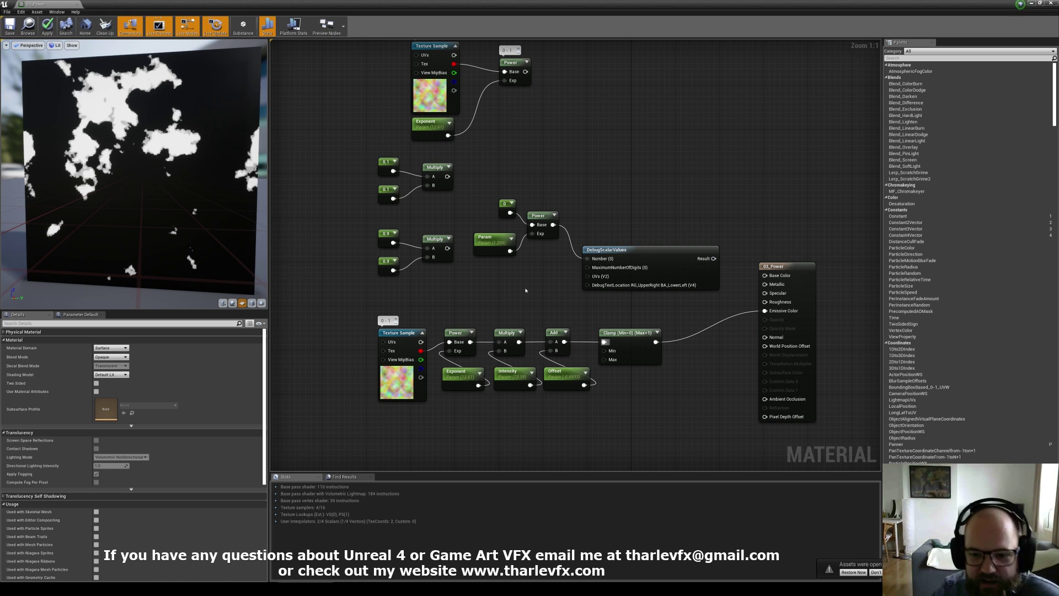
pyautogui.moveTo(514, 309); pyautogui.dragTo(510, 322, button='right')
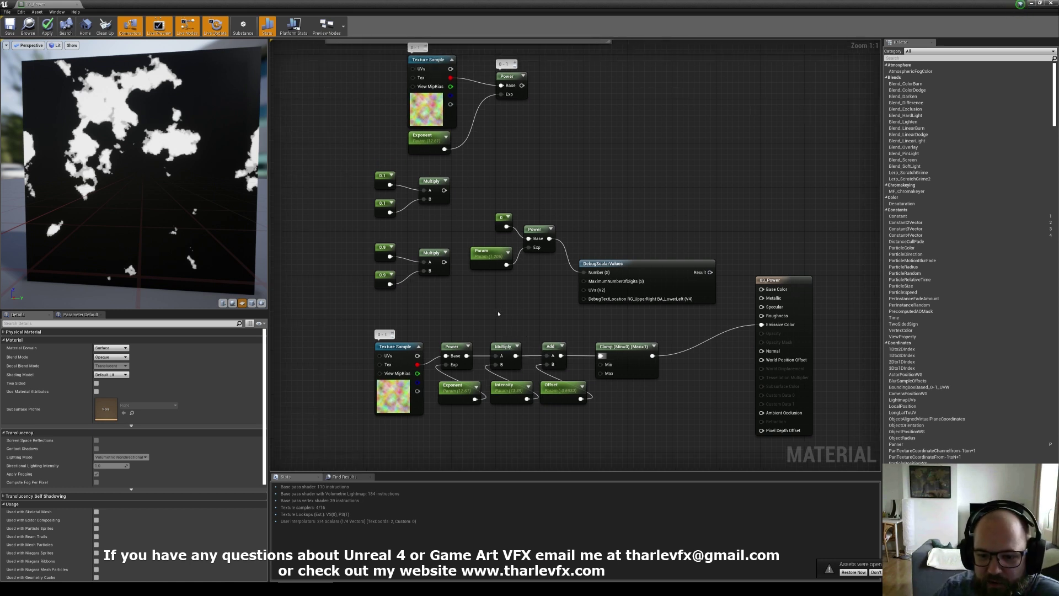
pyautogui.moveTo(602, 210)
pyautogui.mouseDown(button='right')
pyautogui.moveTo(603, 243)
pyautogui.moveTo(604, 225)
pyautogui.mouseUp(button='right')
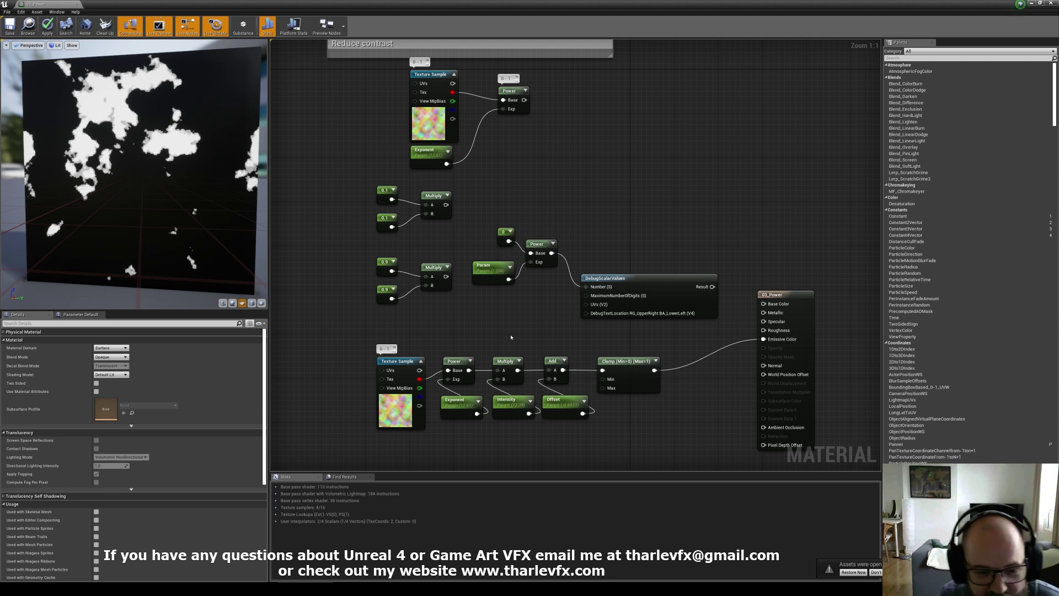
pyautogui.moveTo(345, 341); pyautogui.dragTo(603, 435)
pyautogui.click(602, 435)
pyautogui.click(414, 407)
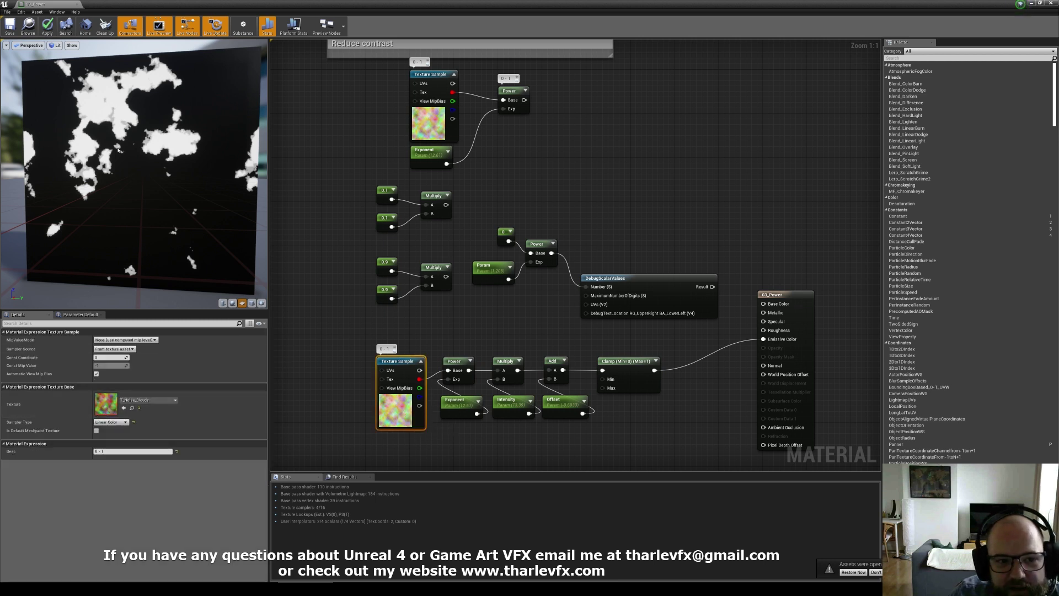
# Reduce the default values of the Intensity and lower Exponent parameters to widen the white areas of the noise
pyautogui.click(512, 406)
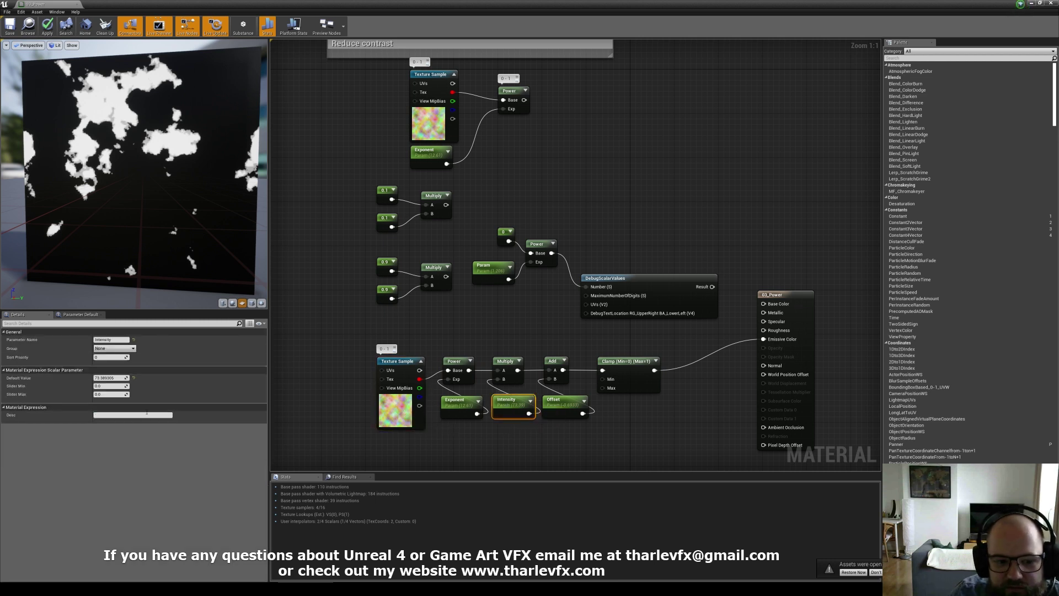
pyautogui.moveTo(111, 377); pyautogui.dragTo(107, 378)
pyautogui.click(459, 408)
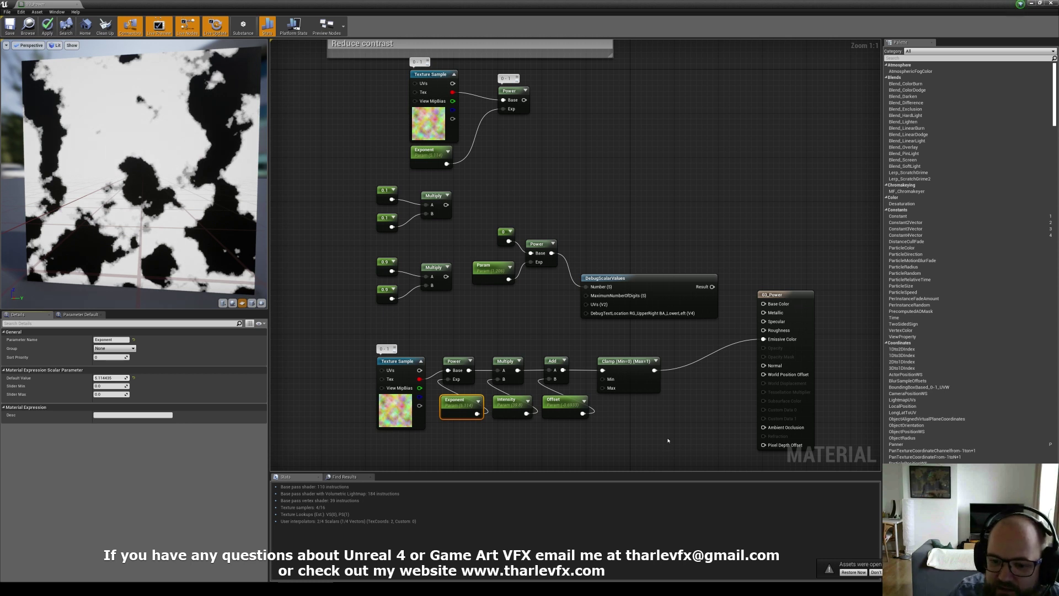
pyautogui.moveTo(664, 442); pyautogui.dragTo(449, 390)
pyautogui.click(468, 336)
pyautogui.moveTo(549, 442); pyautogui.dragTo(551, 378, button='right')
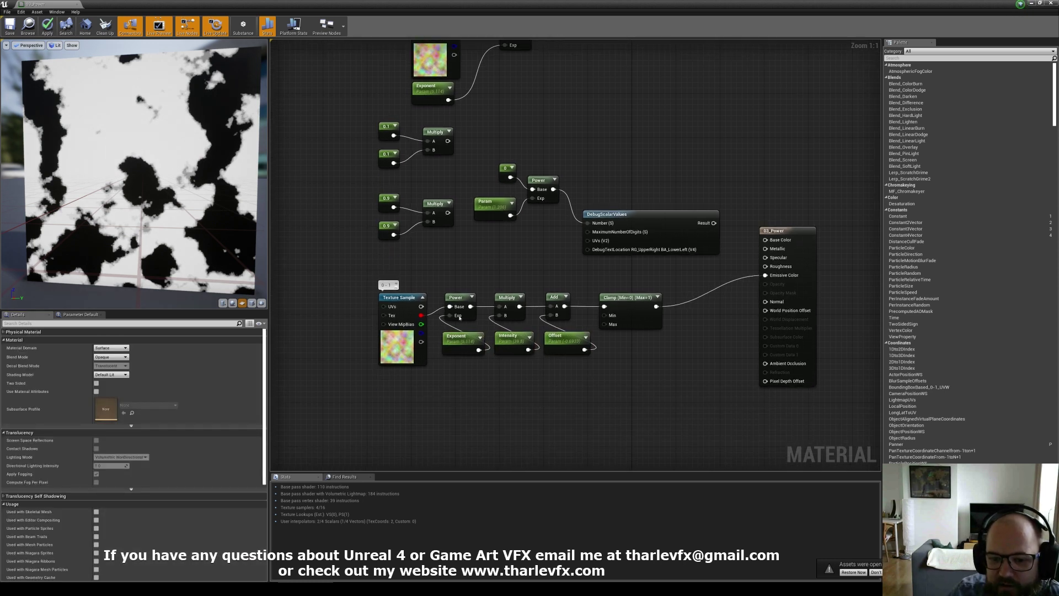
pyautogui.moveTo(579, 338); pyautogui.dragTo(597, 281, button='right')
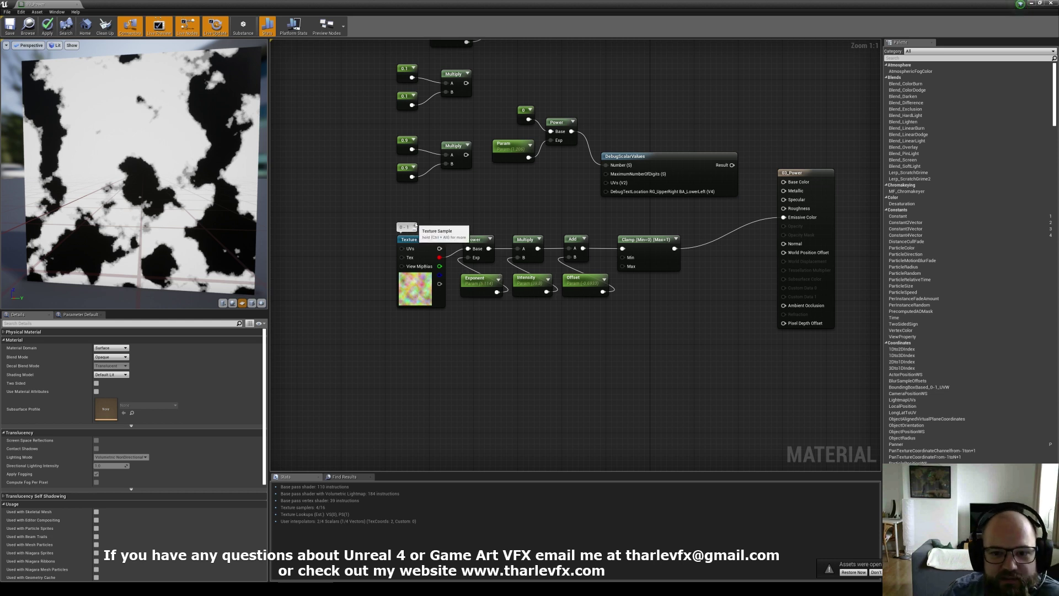
pyautogui.moveTo(617, 244); pyautogui.dragTo(390, 322)
pyautogui.click(390, 321)
pyautogui.moveTo(390, 322); pyautogui.dragTo(363, 351, button='right')
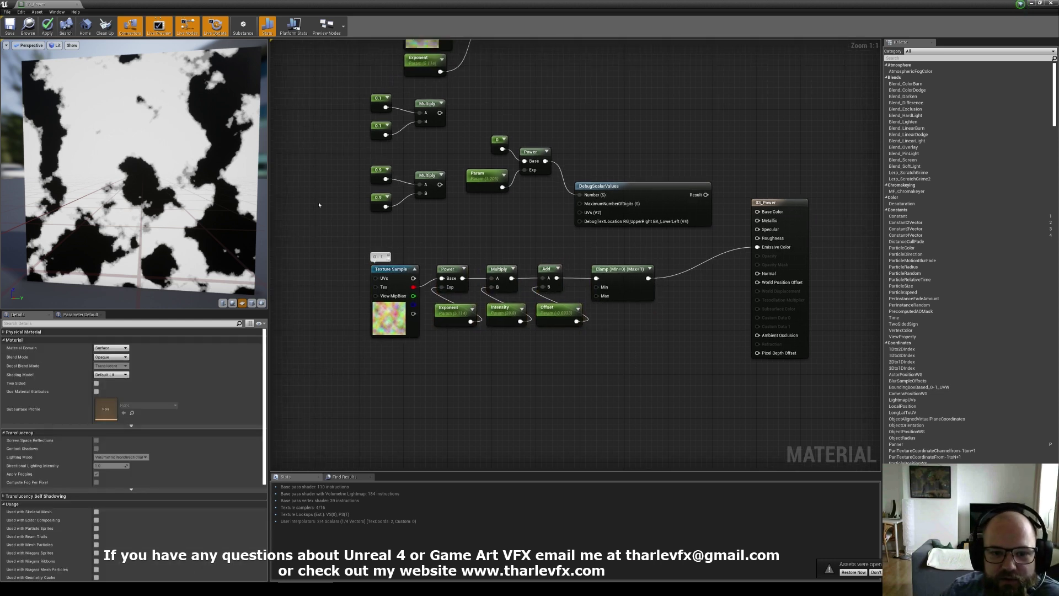
pyautogui.moveTo(680, 238); pyautogui.dragTo(697, 305, button='right')
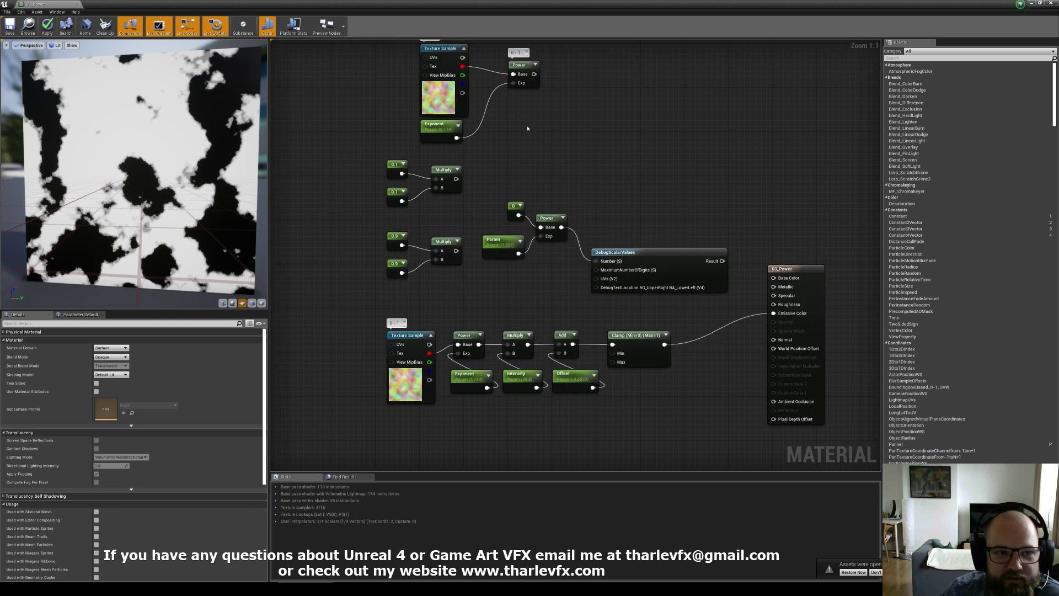
# Close the 03_Power material and apply its changes to the original material
pyautogui.click(77, 5)
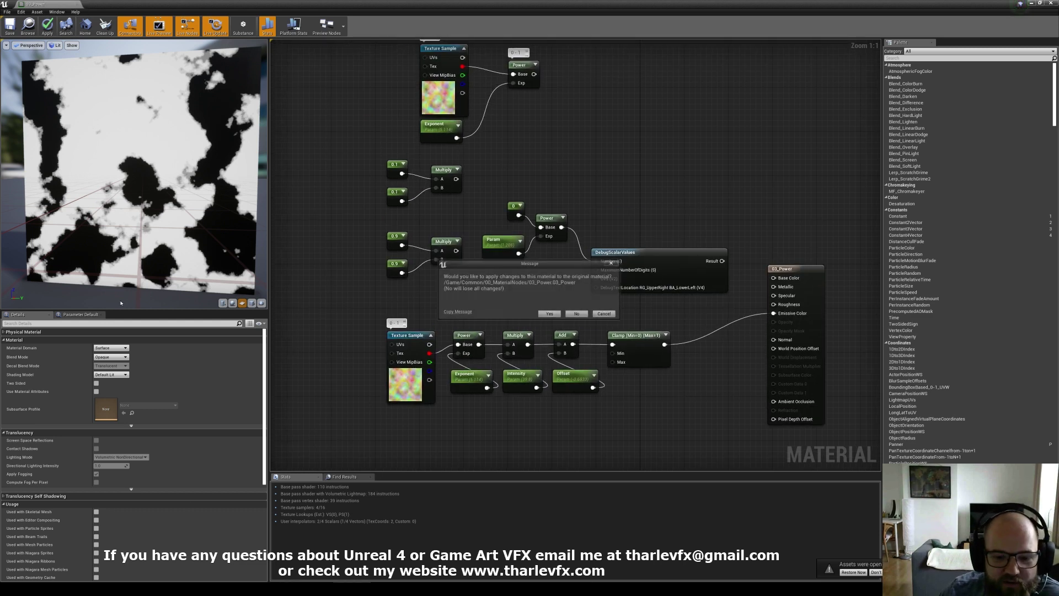
pyautogui.click(550, 314)
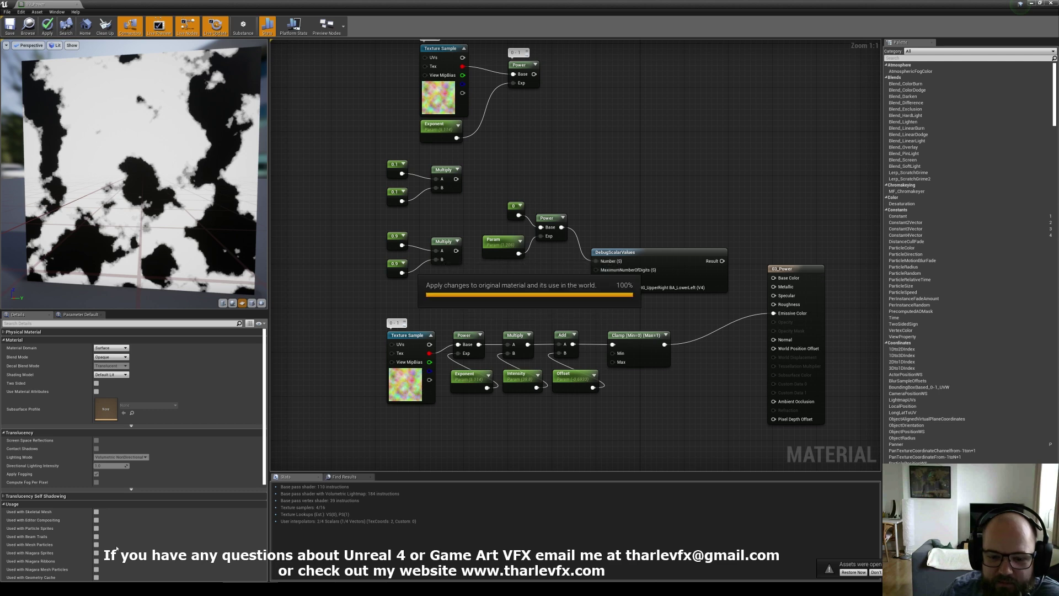